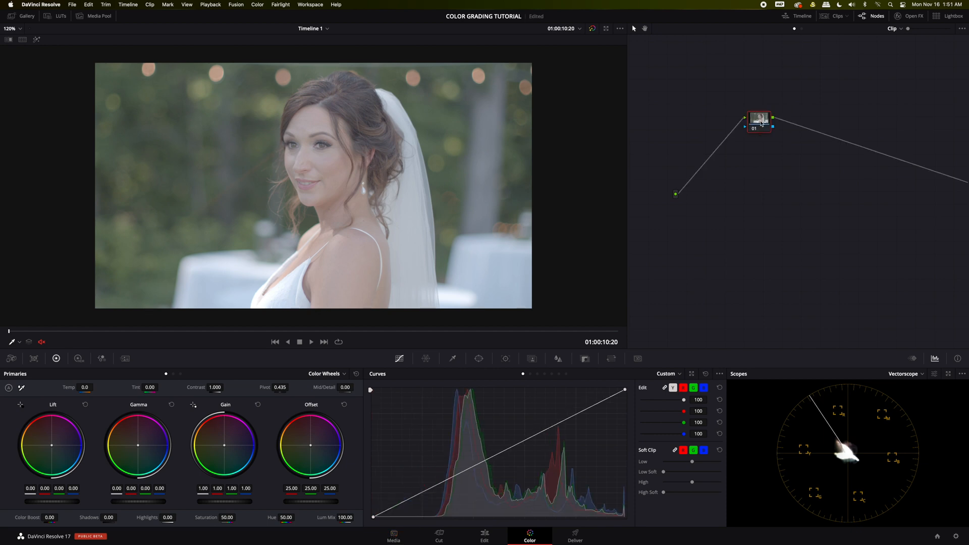
Move the first node next to the source input and add four serial nodes after it.
{"action": "left_click_drag", "start_coordinate": [761, 123], "coordinate": [701, 200]}
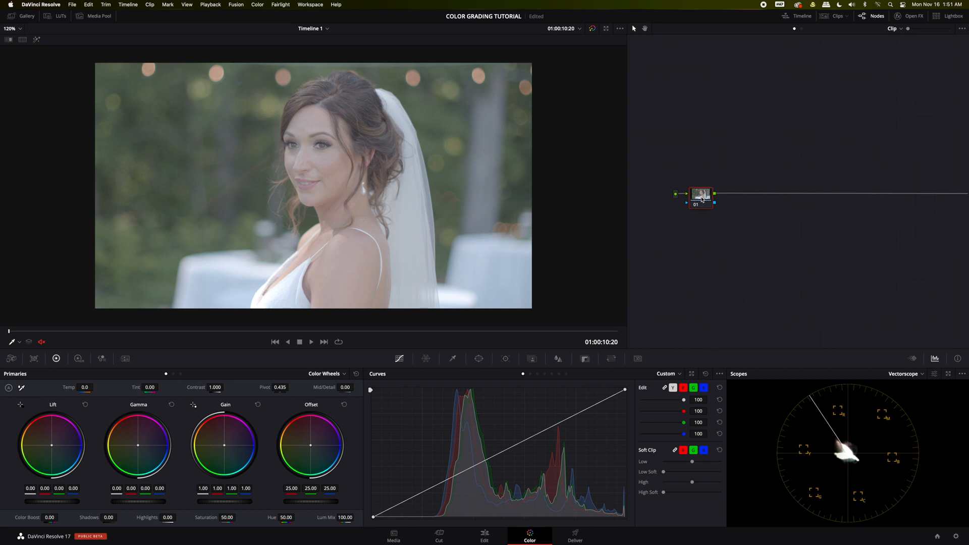
{"action": "key", "text": "alt+s"}
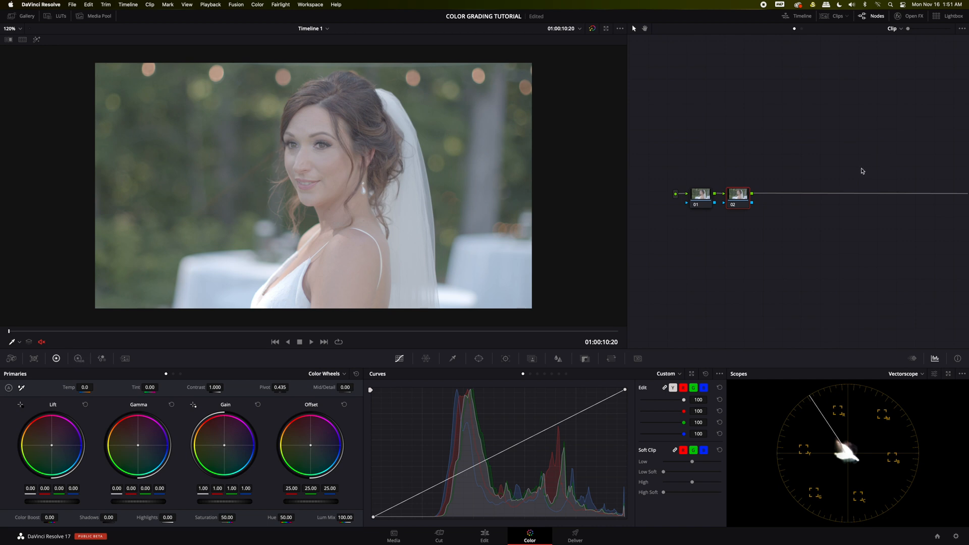
{"action": "key", "text": "alt+s"}
{"action": "key", "text": "alt+s"}
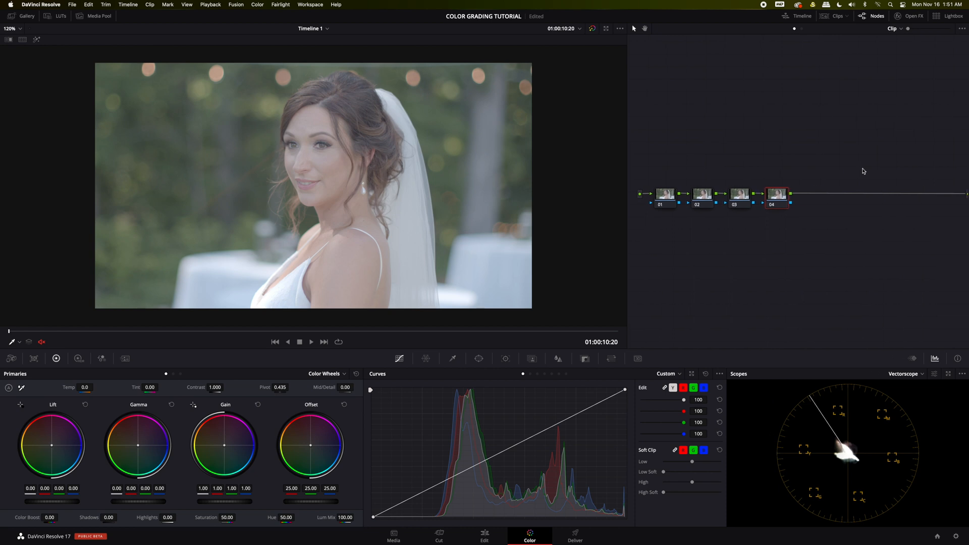
{"action": "key", "text": "alt+s"}
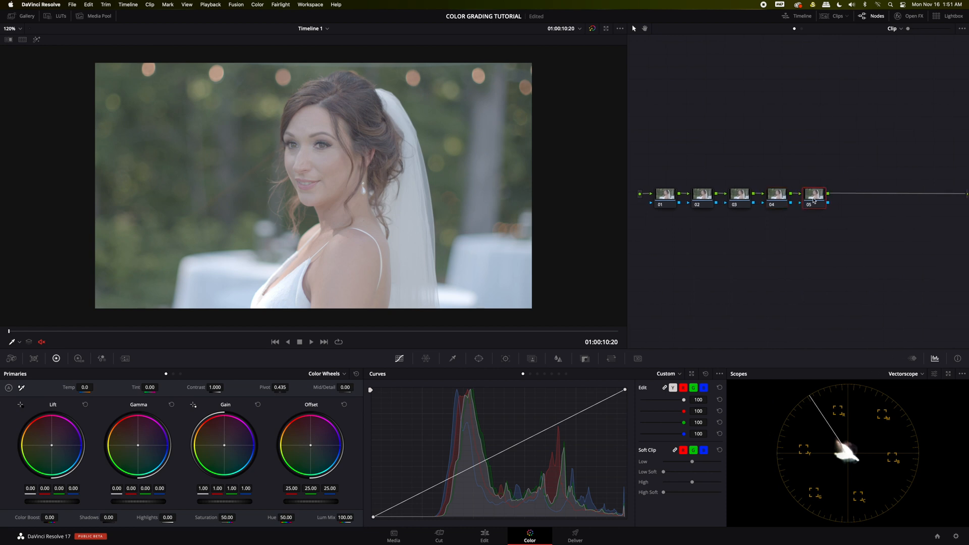
Raise node 05, add three parallel nodes to it, and align their mixer with the serial chain.
{"action": "left_click_drag", "start_coordinate": [814, 196], "coordinate": [814, 189]}
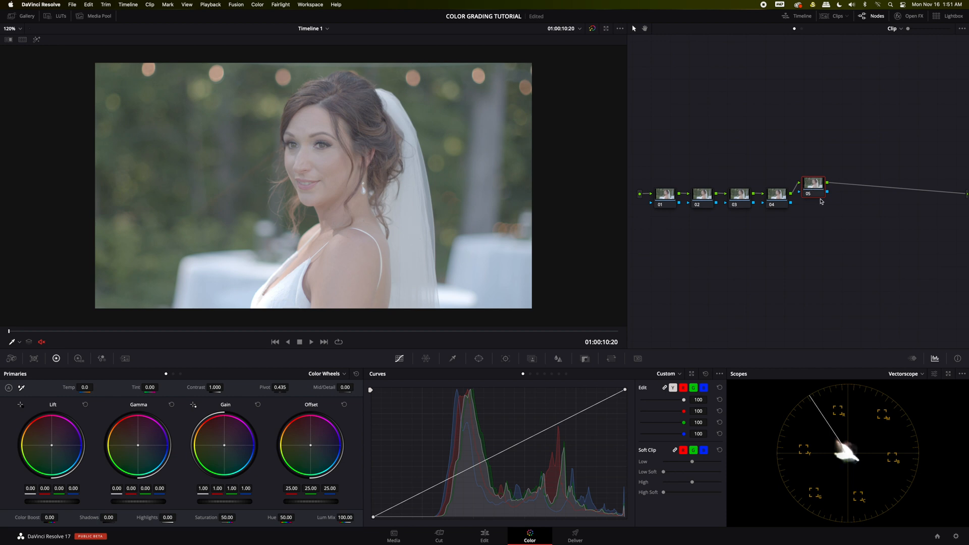
{"action": "key", "text": "alt+p"}
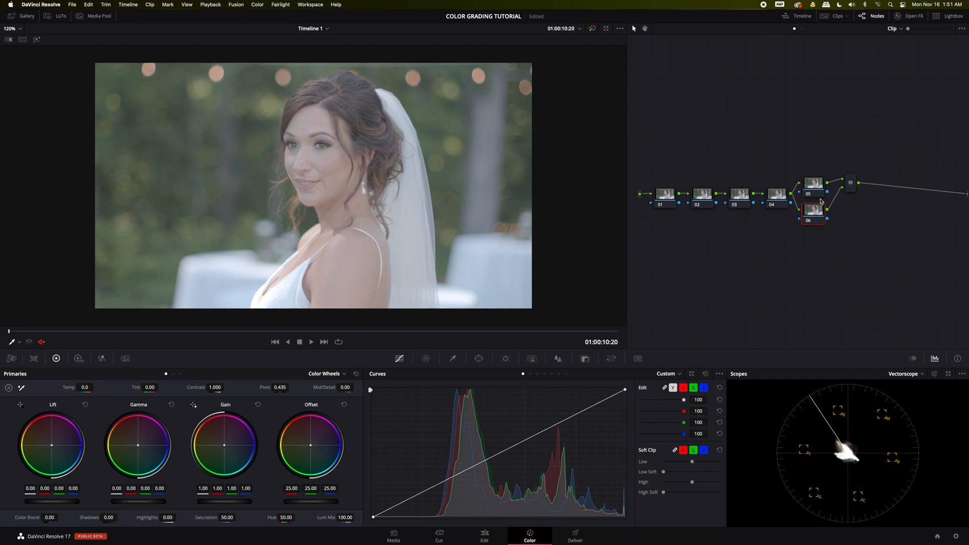
{"action": "key", "text": "alt+p"}
{"action": "key", "text": "alt+p"}
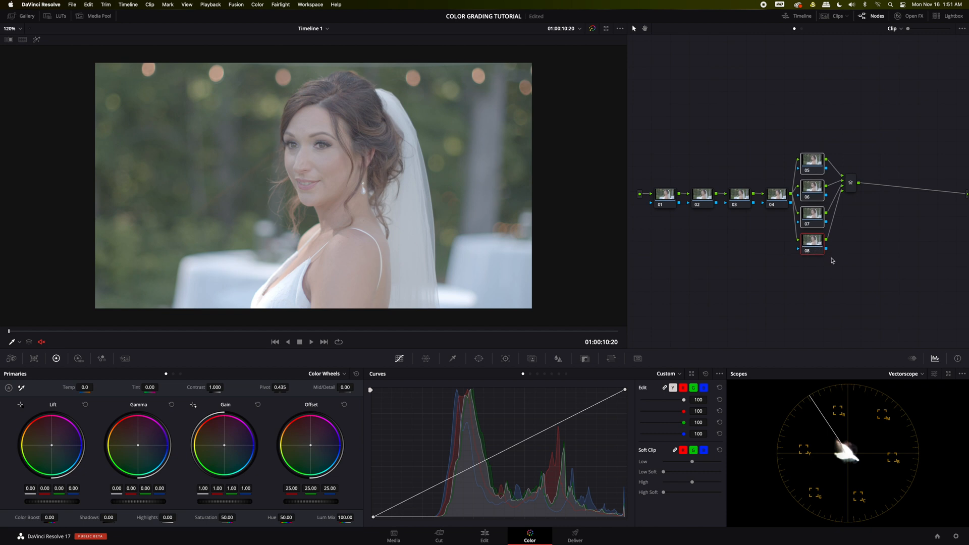
{"action": "left_click_drag", "start_coordinate": [848, 182], "coordinate": [844, 196]}
Add a serial node after the mixer with one parallel node beside it, and bring their new mixer closer.
{"action": "key", "text": "alt+s"}
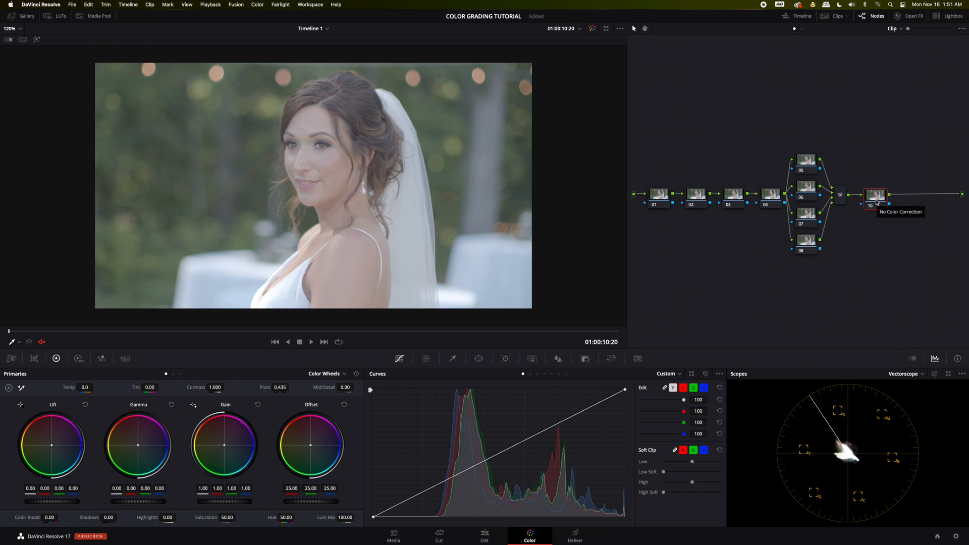
{"action": "key", "text": "alt+p"}
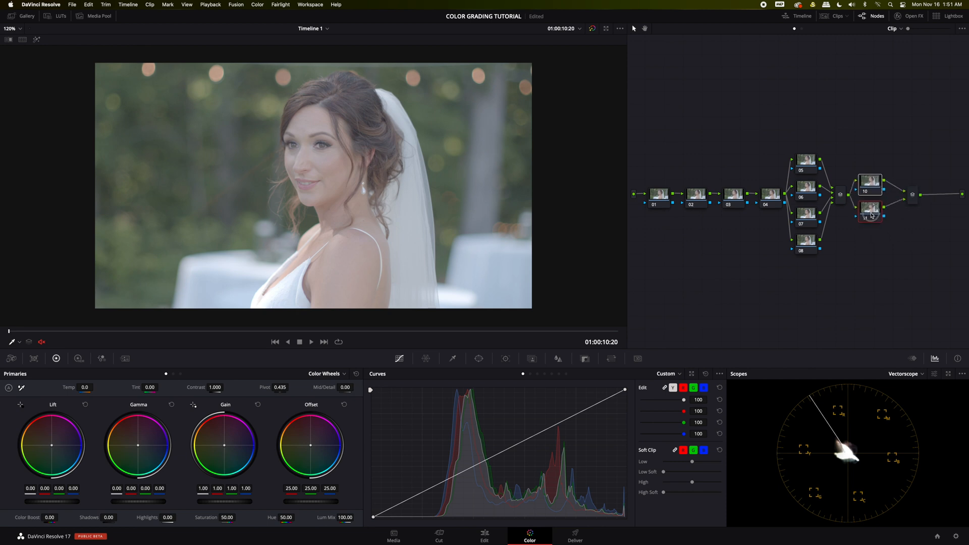
{"action": "left_click_drag", "start_coordinate": [912, 195], "coordinate": [899, 195]}
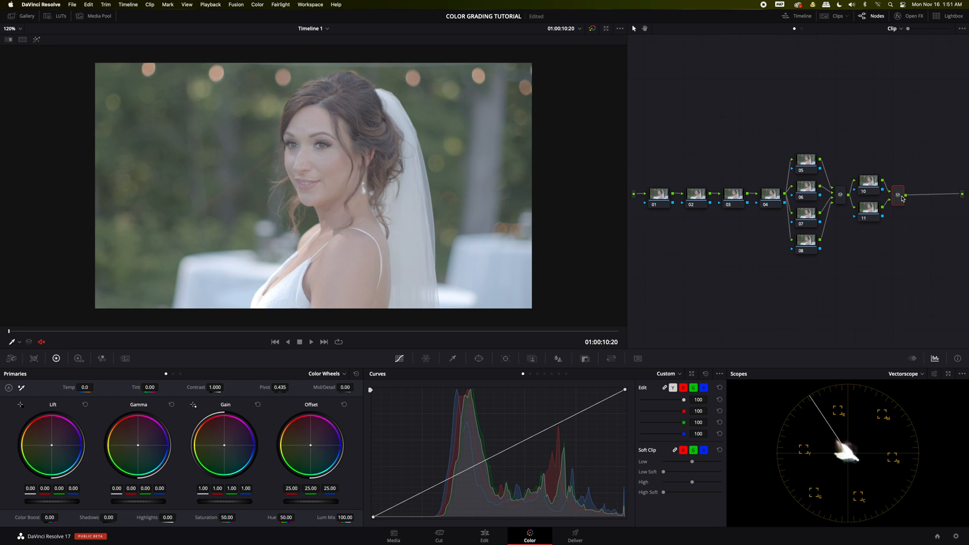
Add three serial nodes after the second mixer and stack them vertically before the output.
{"action": "key", "text": "alt+s"}
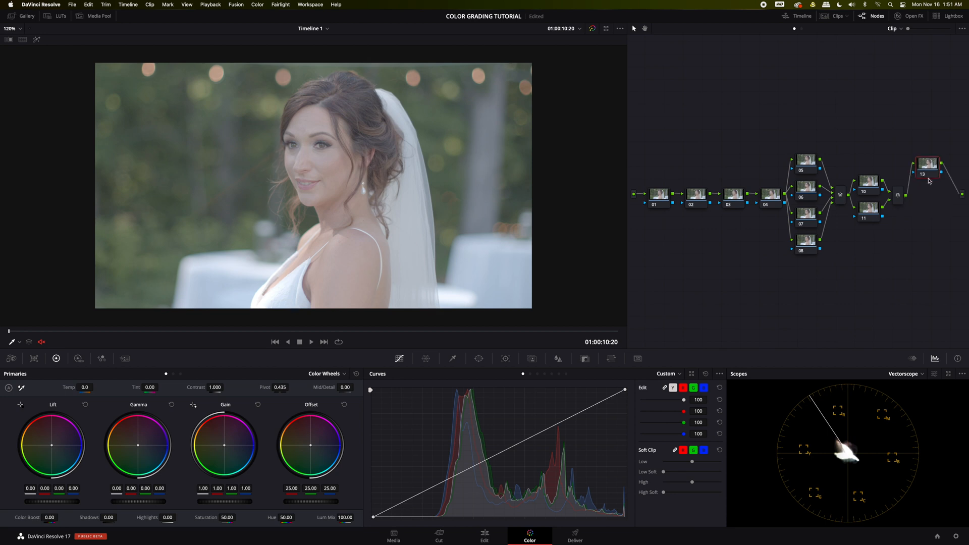
{"action": "key", "text": "alt+s"}
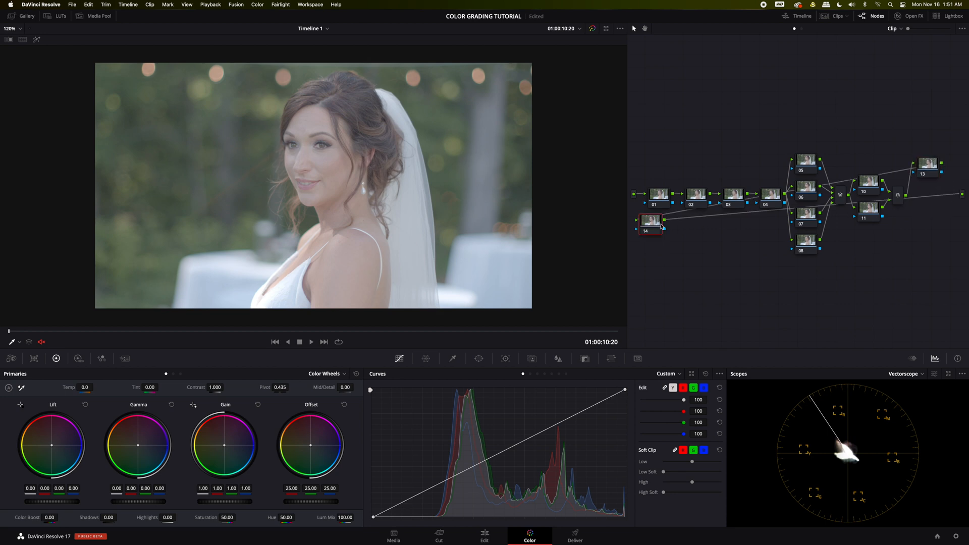
{"action": "key", "text": "alt+o"}
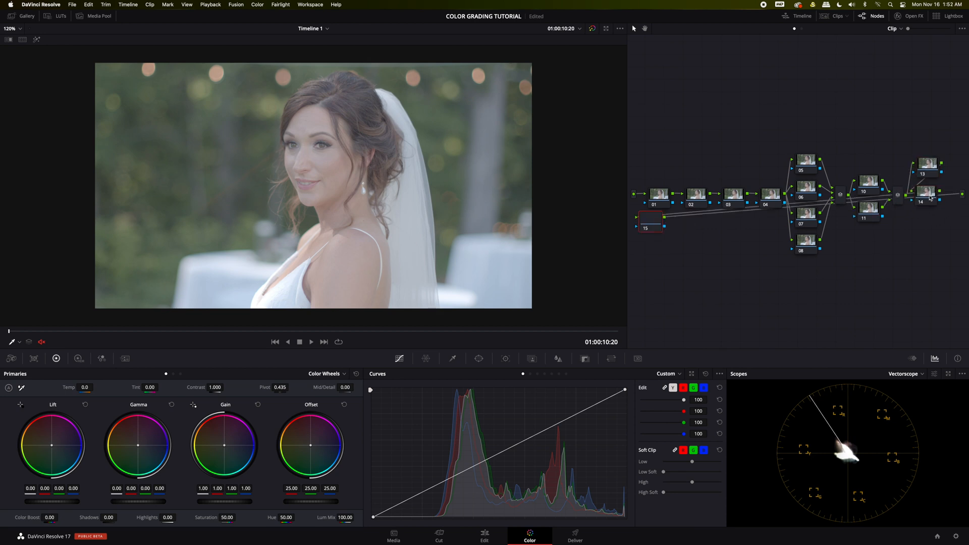
{"action": "left_click_drag", "start_coordinate": [651, 222], "coordinate": [927, 227]}
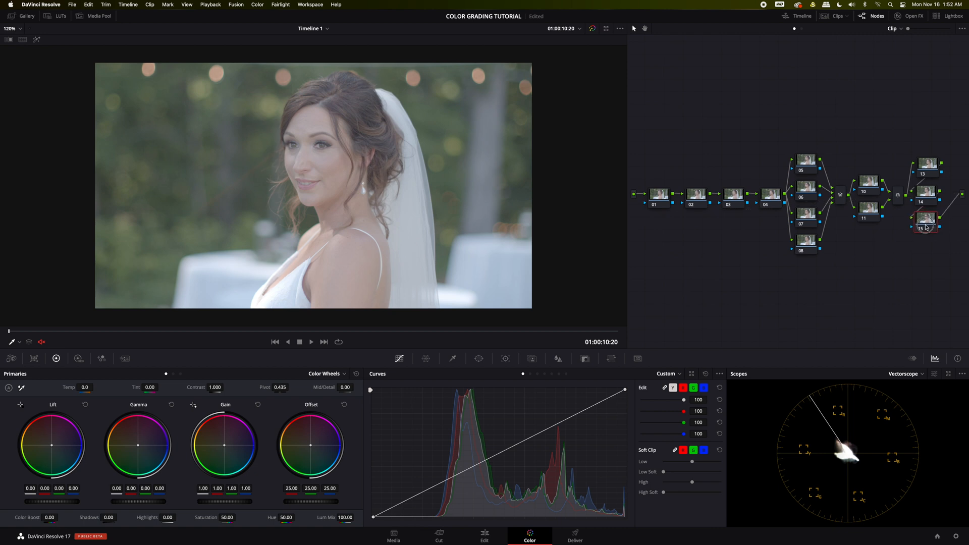
Label the three stacked end nodes: node 15 GRAIN, node 14 SHARP and node 13 POP.
{"action": "right_click", "coordinate": [927, 228]}
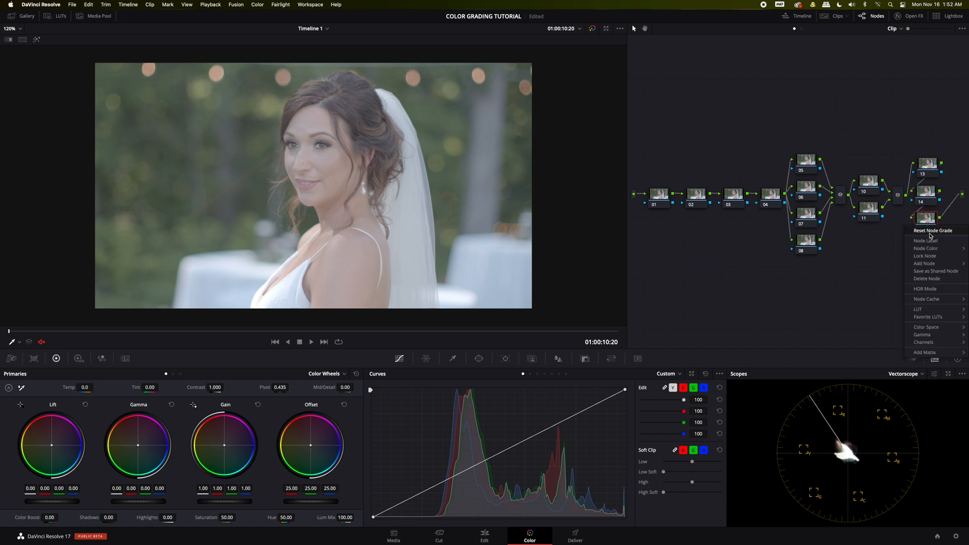
{"action": "key", "text": "Escape"}
{"action": "type", "text": "GR"}
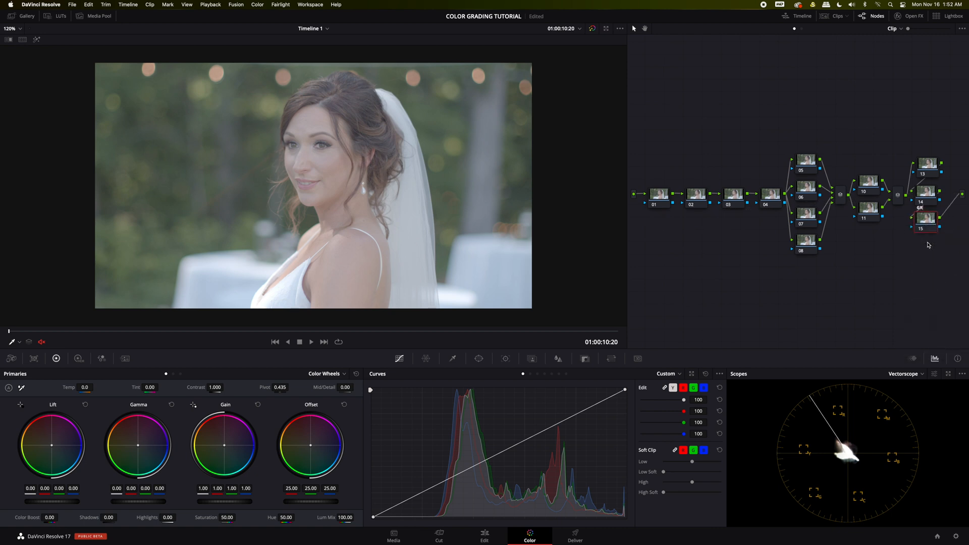
{"action": "type", "text": "AIN"}
{"action": "left_click", "coordinate": [931, 197]}
{"action": "right_click", "coordinate": [931, 196]}
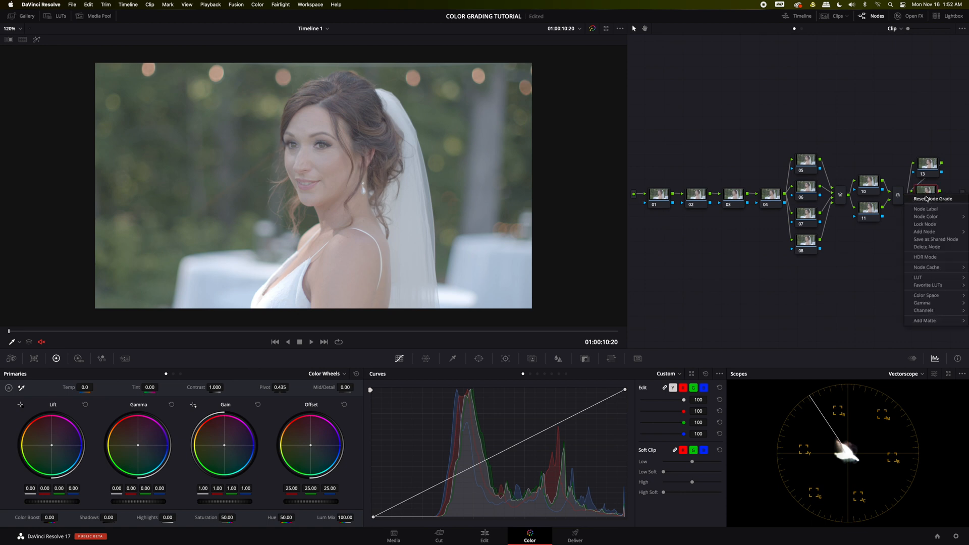
{"action": "key", "text": "Escape"}
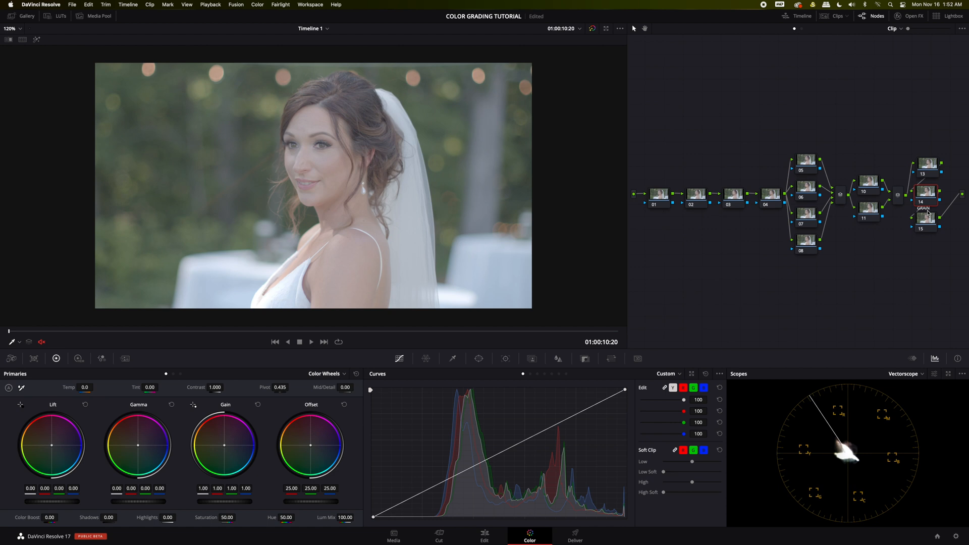
{"action": "type", "text": "SHARP"}
{"action": "key", "text": "Return"}
Label both parallel nodes 10 and 11 as VIG.
{"action": "right_click", "coordinate": [866, 186]}
{"action": "key", "text": "Escape"}
{"action": "type", "text": "VIG"}
{"action": "key", "text": "Return"}
{"action": "left_click", "coordinate": [869, 210]}
{"action": "type", "text": "VIG"}
{"action": "key", "text": "Return"}
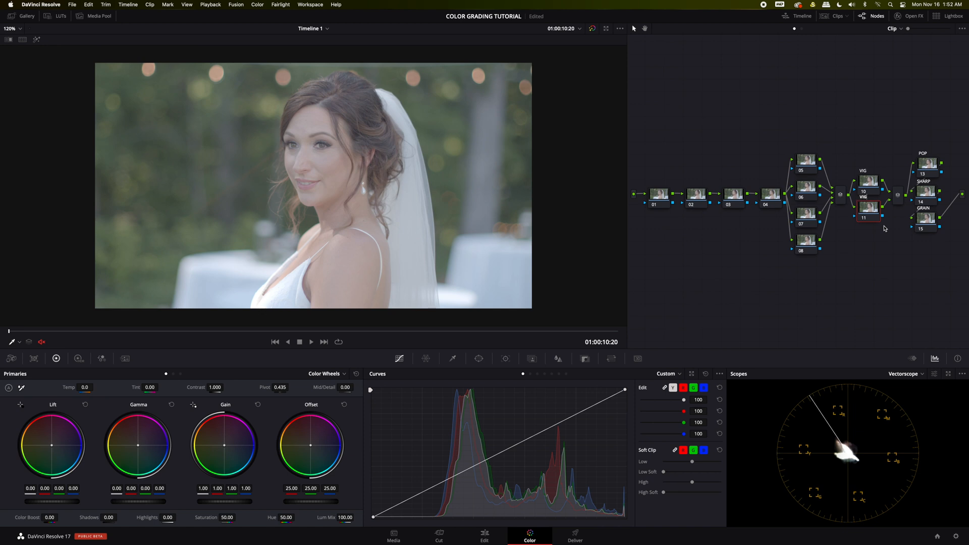
Label parallel node 05 as CLEAN and node 06 as SKIN.
{"action": "left_click", "coordinate": [811, 171]}
{"action": "type", "text": "CLEAN"}
{"action": "key", "text": "Return"}
{"action": "right_click", "coordinate": [803, 188]}
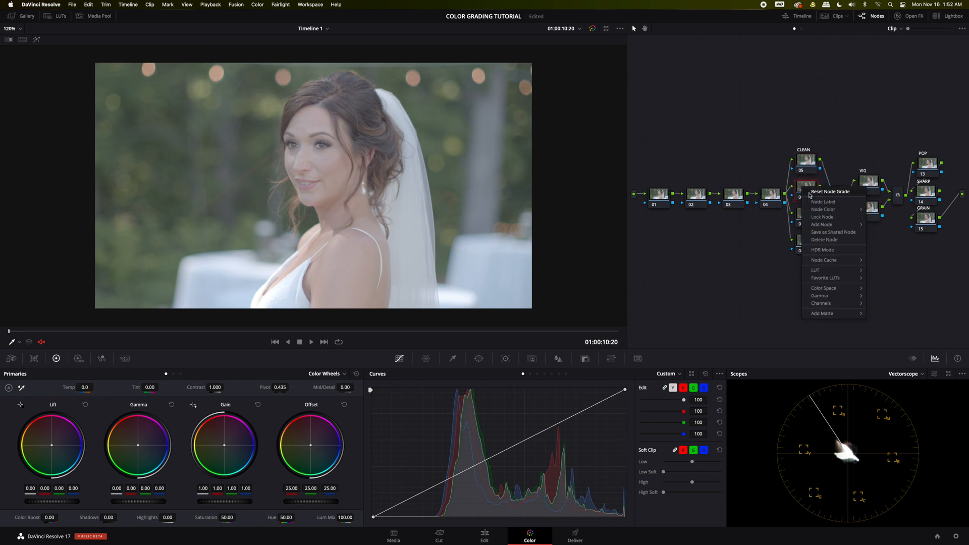
{"action": "left_click", "coordinate": [816, 202]}
{"action": "type", "text": "SKIN"}
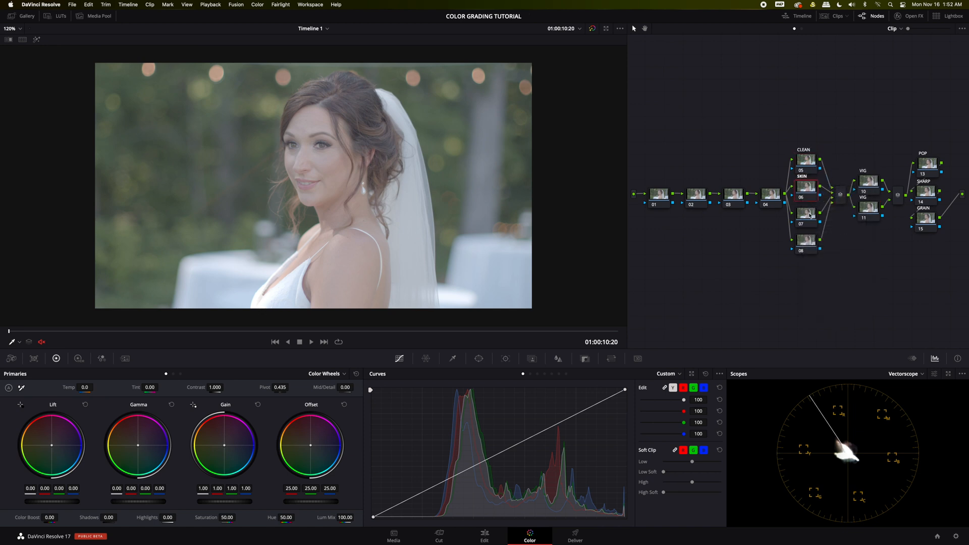
Label parallel node 07 as LIP and nudge it slightly in the stack.
{"action": "left_click", "coordinate": [809, 216]}
{"action": "right_click", "coordinate": [810, 216]}
{"action": "left_click", "coordinate": [809, 223]}
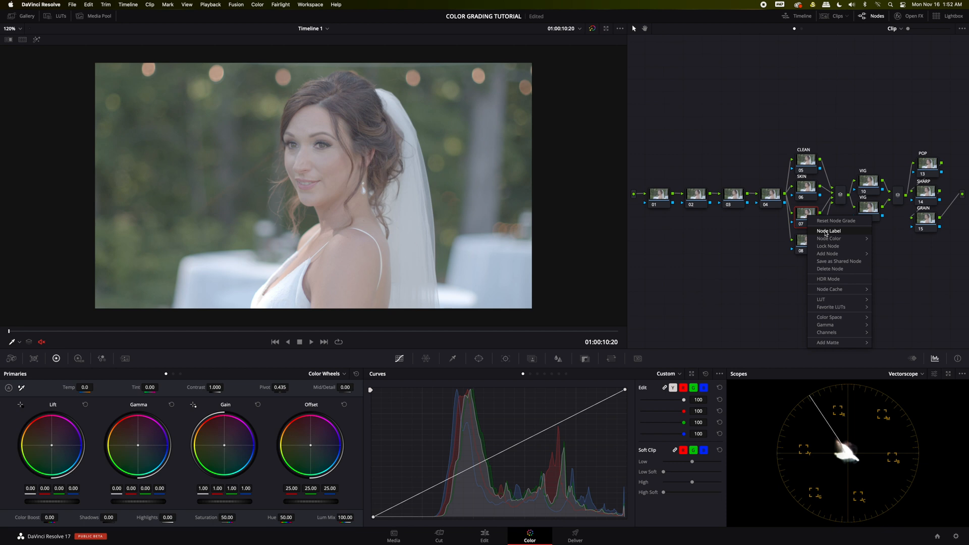
{"action": "left_click", "coordinate": [826, 231]}
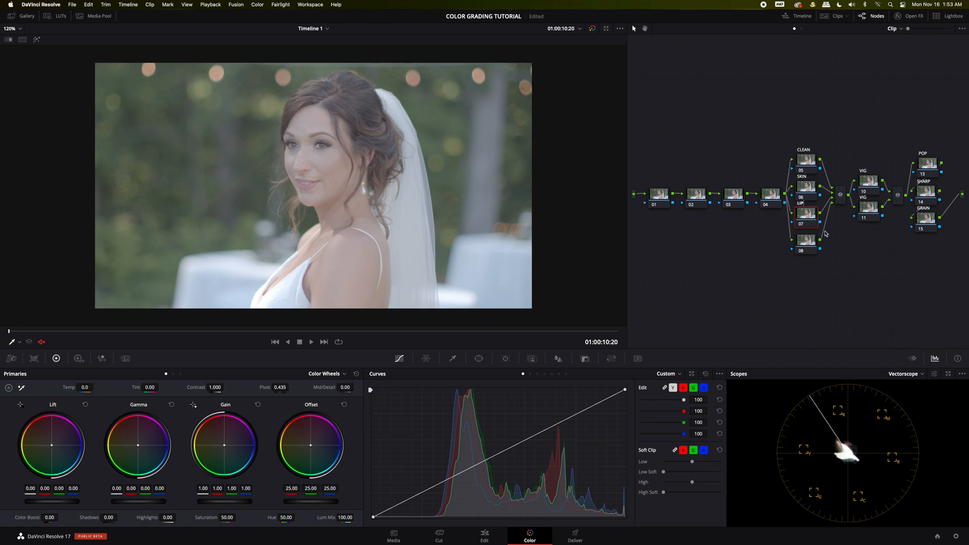
{"action": "left_click_drag", "start_coordinate": [808, 228], "coordinate": [809, 228]}
{"action": "left_click_drag", "start_coordinate": [809, 219], "coordinate": [810, 219]}
Label the lowest parallel node, 08, as GREEN.
{"action": "right_click", "coordinate": [808, 243]}
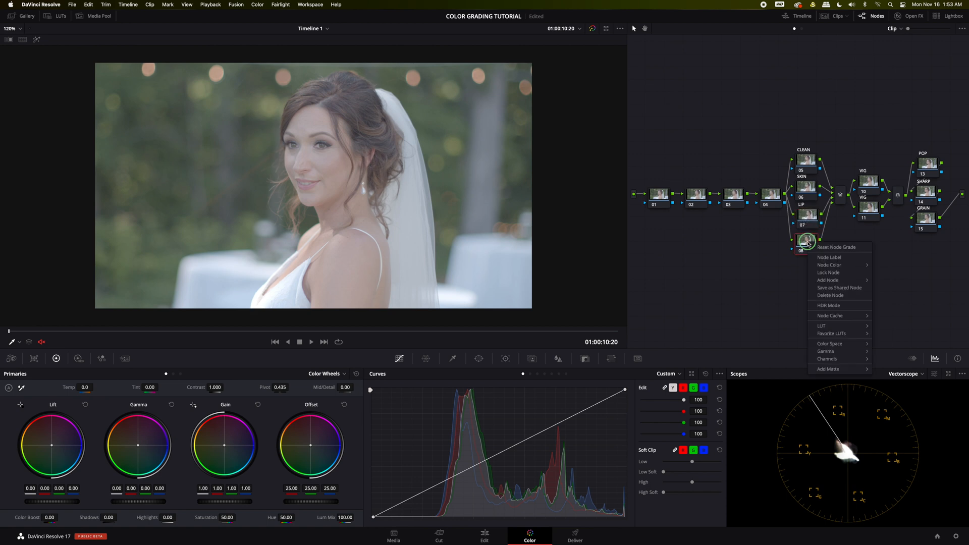
{"action": "left_click", "coordinate": [825, 257]}
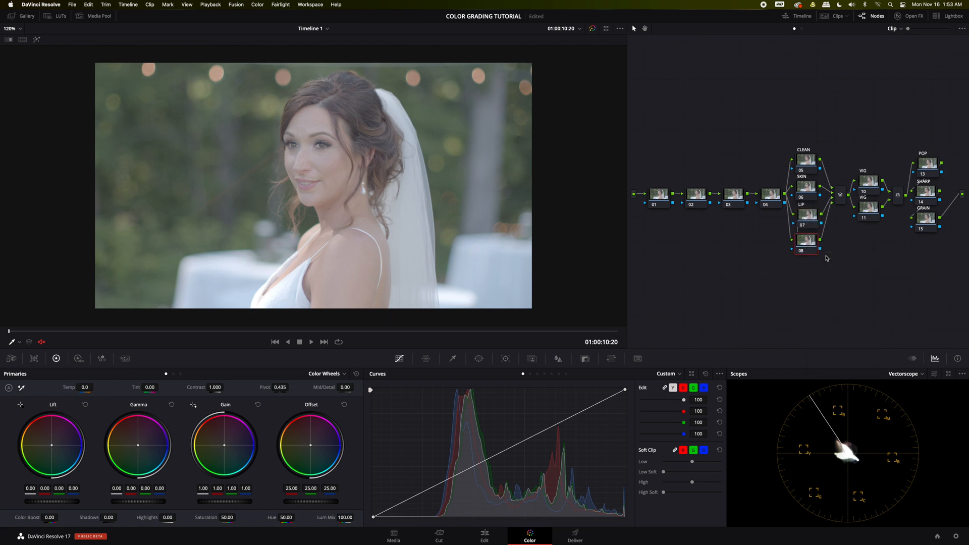
{"action": "type", "text": "GREEN"}
{"action": "key", "text": "Return"}
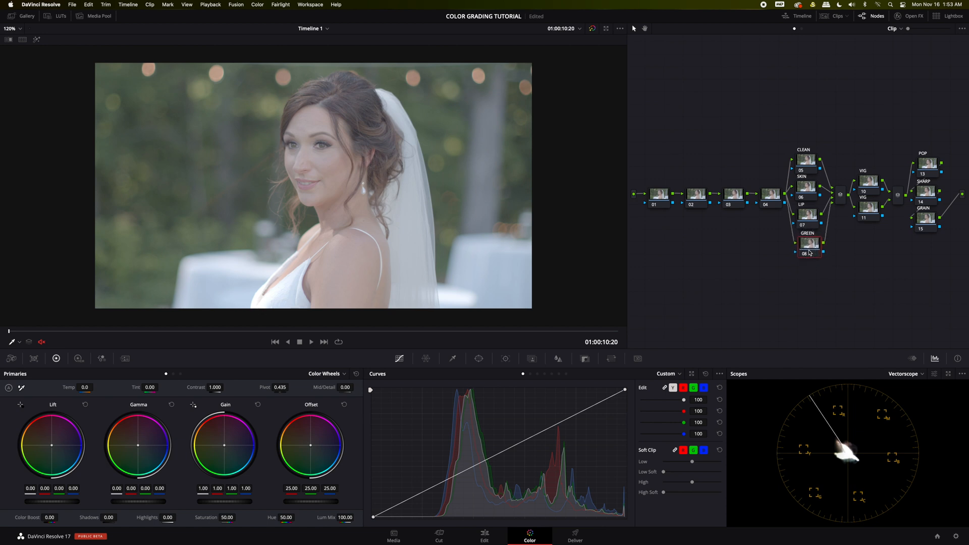
Label serial node 02 as HDR and node 03 as COLOR.
{"action": "right_click", "coordinate": [695, 197]}
{"action": "left_click", "coordinate": [715, 260]}
{"action": "right_click", "coordinate": [731, 199]}
{"action": "left_click", "coordinate": [745, 214]}
{"action": "type", "text": "COLOR"}
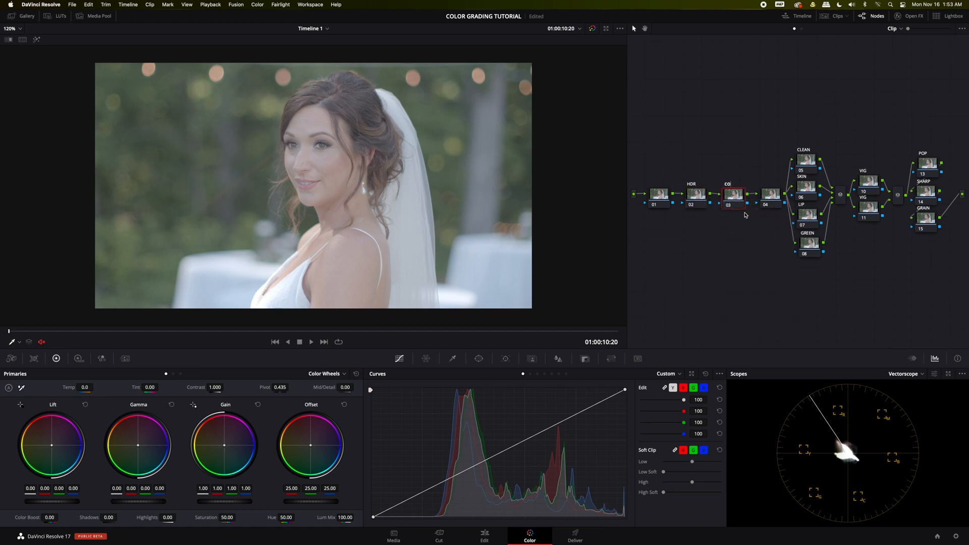
{"action": "key", "text": "Return"}
Label serial node 04 as EXP and node 01 as NOISE RED.
{"action": "left_click", "coordinate": [773, 194]}
{"action": "right_click", "coordinate": [772, 194]}
{"action": "left_click", "coordinate": [790, 212]}
{"action": "left_click", "coordinate": [664, 195]}
{"action": "right_click", "coordinate": [663, 195]}
{"action": "left_click", "coordinate": [679, 212]}
{"action": "type", "text": "NOISE RED"}
{"action": "left_click", "coordinate": [679, 212]}
{"action": "right_click", "coordinate": [679, 212]}
{"action": "left_click", "coordinate": [655, 169]}
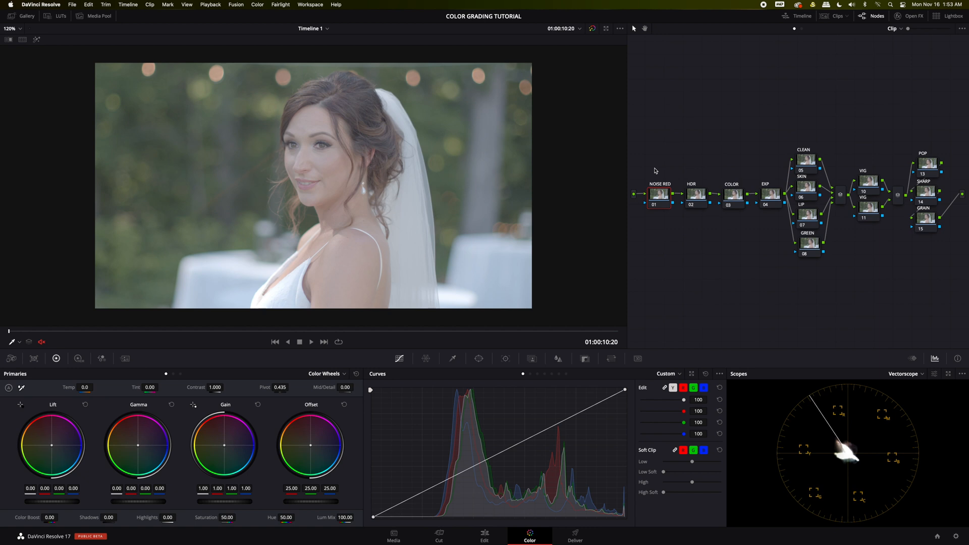
Grab a still of the current frame and apply the grade of the selected bride still in PowerGrade 1 to the clip.
{"action": "right_click", "coordinate": [418, 166]}
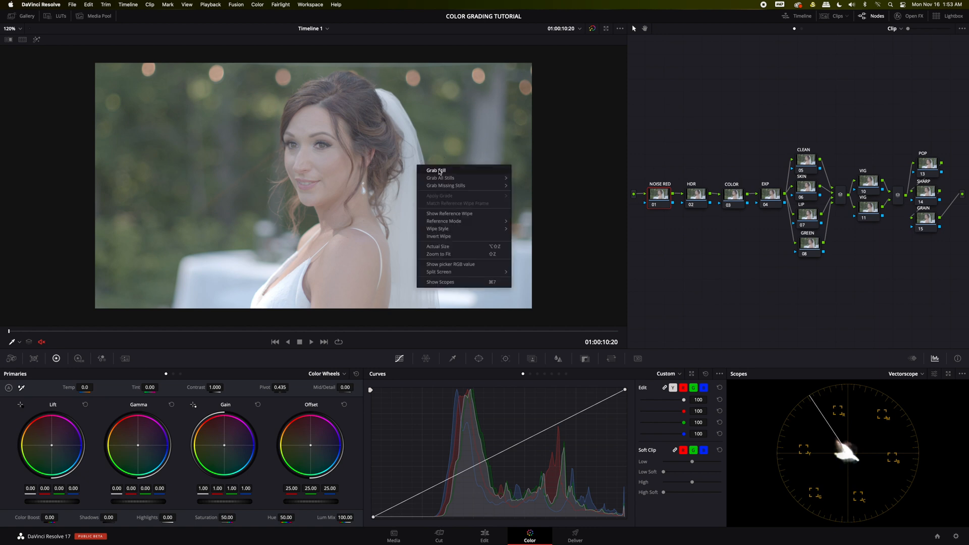
{"action": "left_click", "coordinate": [439, 172]}
{"action": "left_click", "coordinate": [23, 15]}
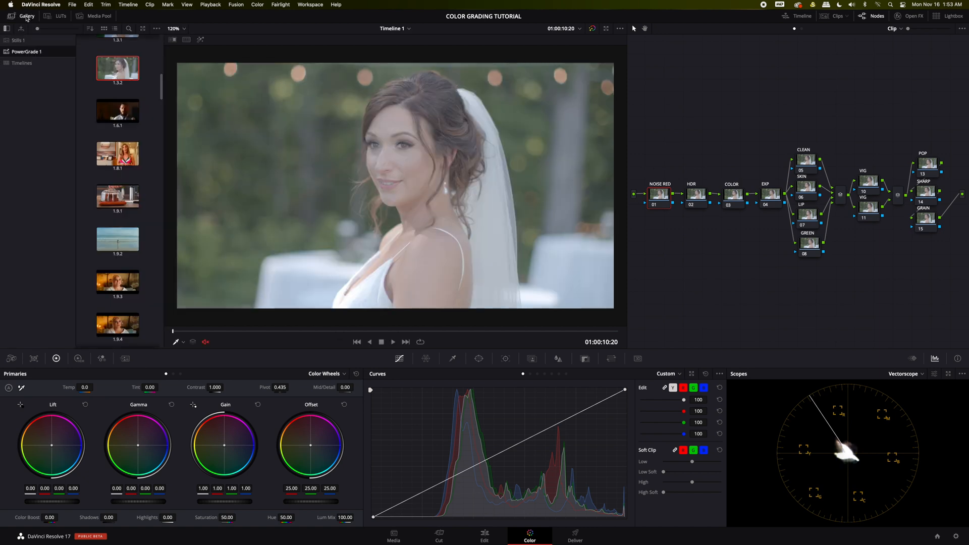
{"action": "right_click", "coordinate": [128, 72]}
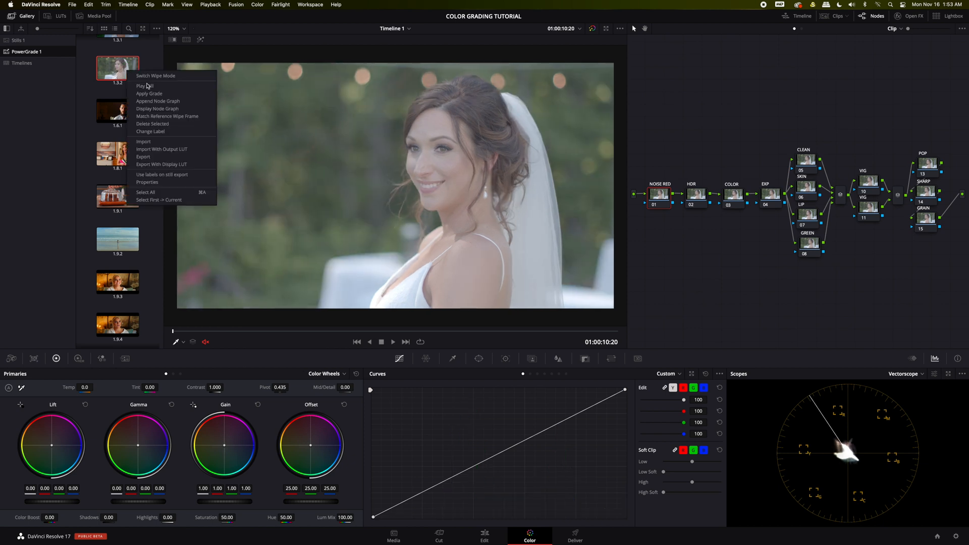
{"action": "left_click", "coordinate": [152, 94]}
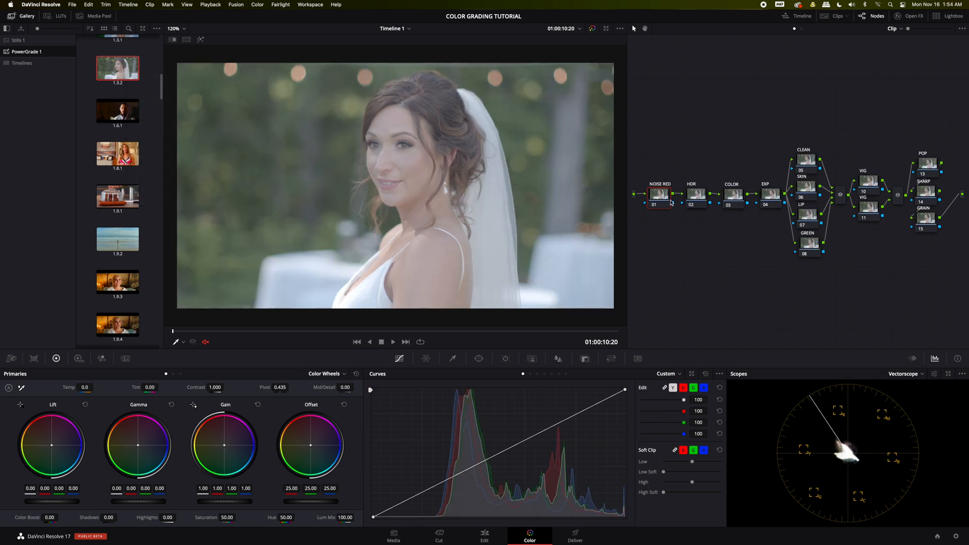
{"action": "left_click", "coordinate": [20, 16]}
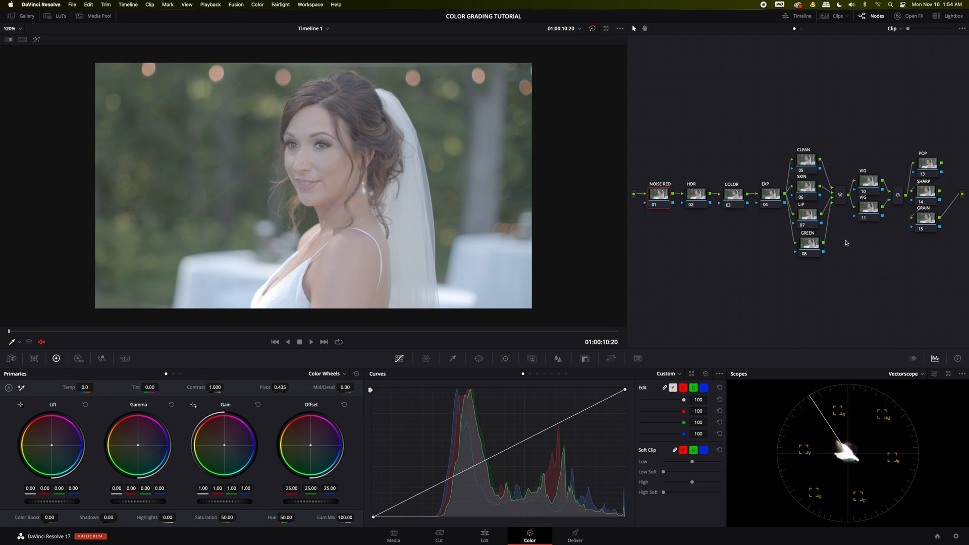
Set temporal noise reduction on the NOISE RED node to 3 frames with a luma and chroma threshold of 4.
{"action": "left_click", "coordinate": [125, 359]}
{"action": "left_click", "coordinate": [57, 405]}
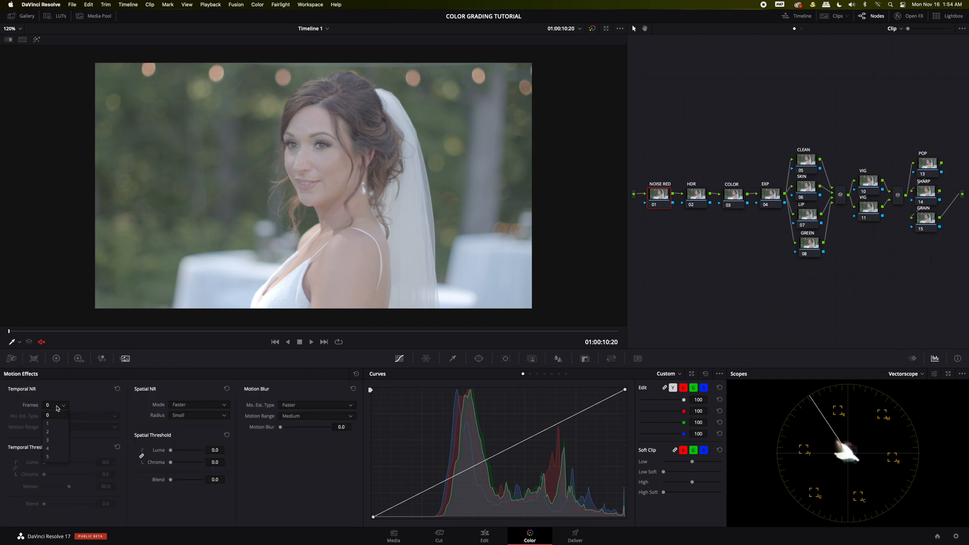
{"action": "left_click", "coordinate": [54, 440]}
{"action": "left_click", "coordinate": [107, 474]}
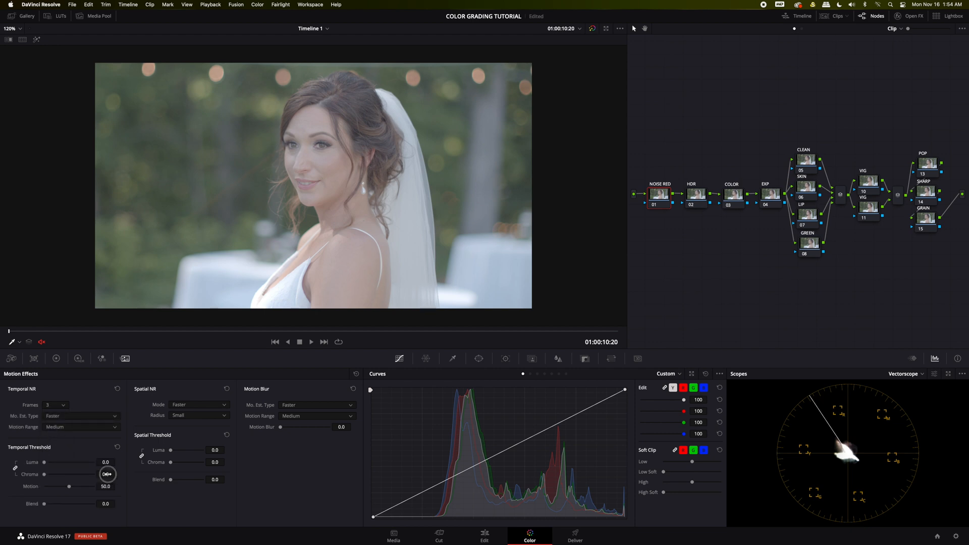
{"action": "type", "text": "4"}
{"action": "key", "text": "Return"}
Try a spatial chroma threshold of 6 while toggling the link between luma and chroma.
{"action": "left_click", "coordinate": [217, 463]}
{"action": "type", "text": "6"}
{"action": "key", "text": "Return"}
{"action": "left_click", "coordinate": [142, 457]}
{"action": "left_click", "coordinate": [142, 456]}
{"action": "left_click", "coordinate": [215, 463]}
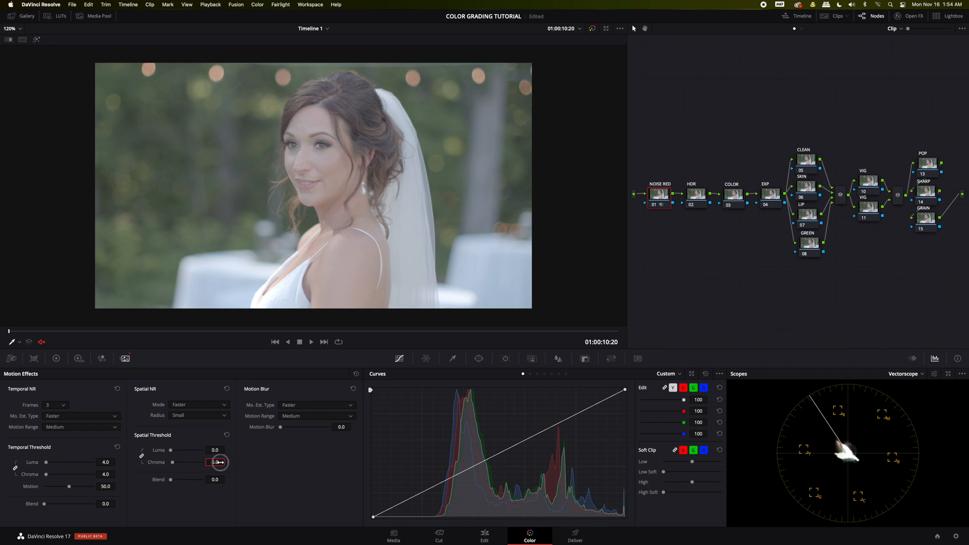
{"action": "left_click_drag", "start_coordinate": [216, 463], "coordinate": [172, 464]}
Enter a spatial threshold of 1 for luma, toggle the luma-chroma link, and enter 6 for chroma.
{"action": "left_click", "coordinate": [216, 450]}
{"action": "type", "text": "1"}
{"action": "key", "text": "Return"}
{"action": "left_click", "coordinate": [142, 456]}
{"action": "left_click", "coordinate": [212, 461]}
{"action": "type", "text": "6"}
{"action": "key", "text": "Return"}
Select the SHARP node and switch the scope display to Parade.
{"action": "left_click", "coordinate": [927, 197]}
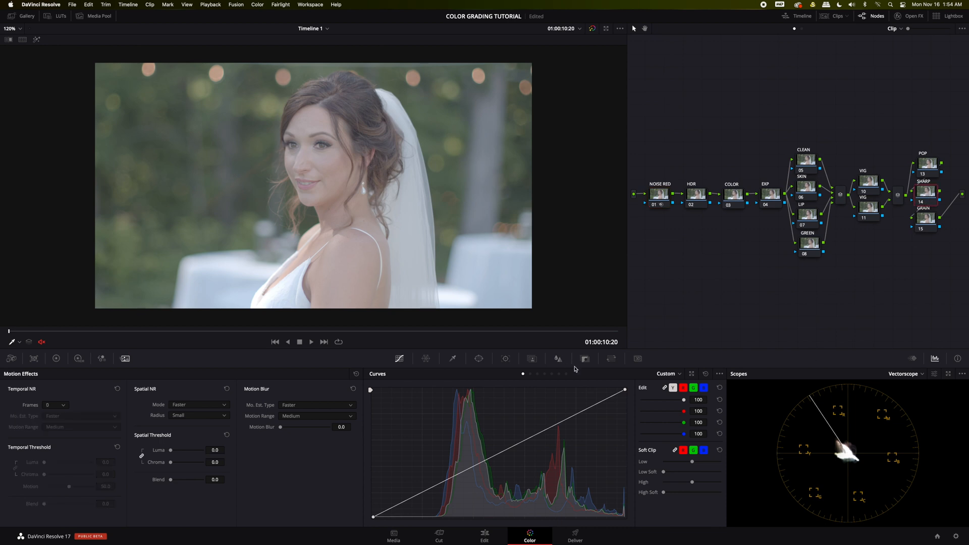
{"action": "left_click", "coordinate": [906, 374]}
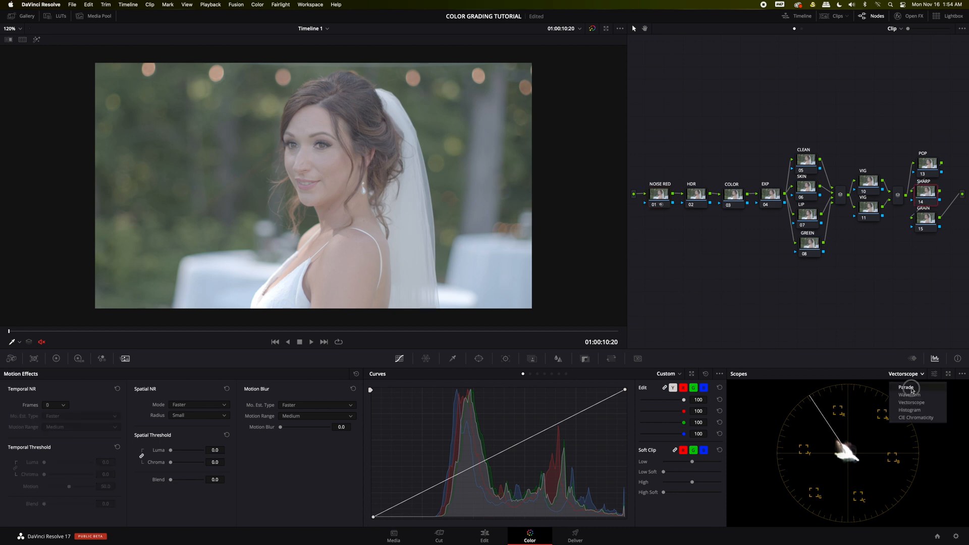
{"action": "left_click", "coordinate": [909, 386]}
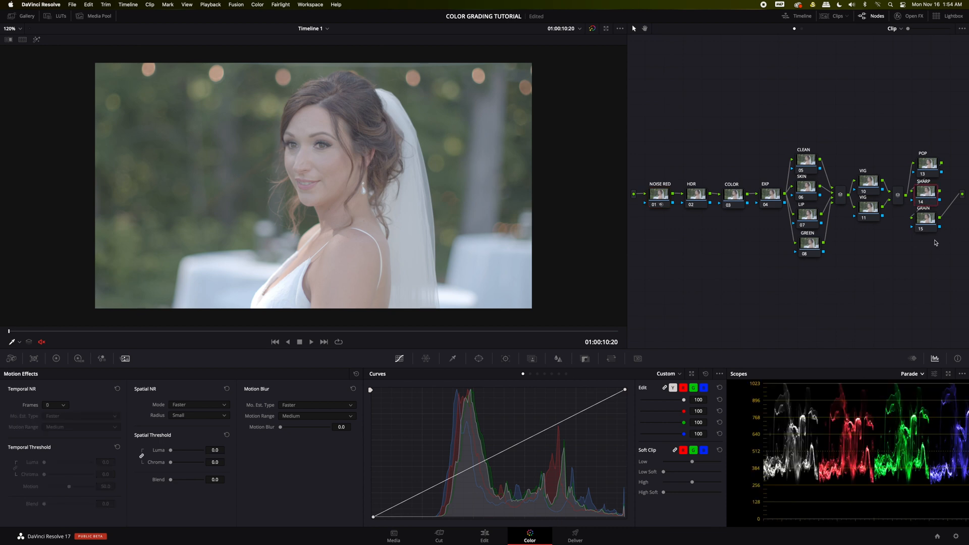
Sharpen the image on the SHARP node by setting the Blur radius to 0.47 on all three channels.
{"action": "left_click", "coordinate": [558, 358]}
{"action": "left_click_drag", "start_coordinate": [404, 494], "coordinate": [405, 502]}
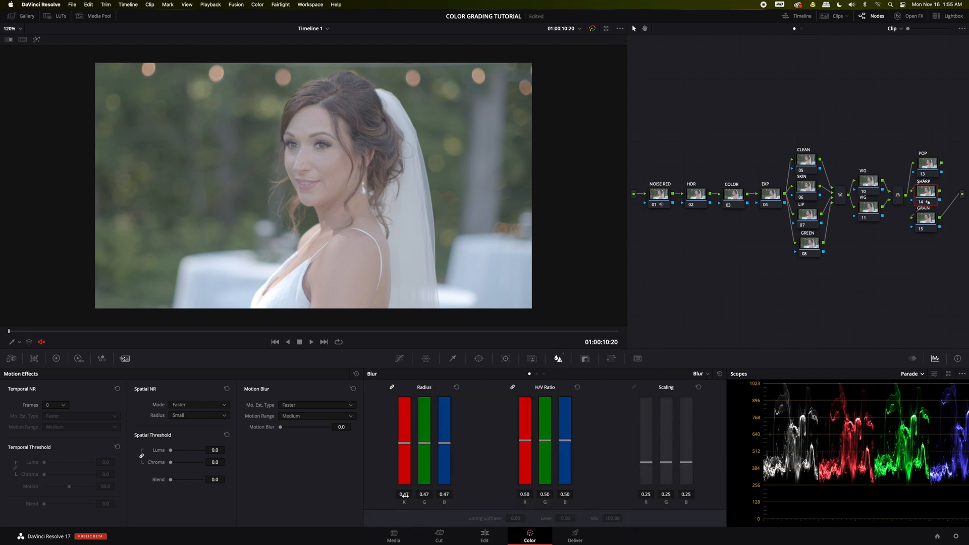
{"action": "left_click", "coordinate": [399, 358]}
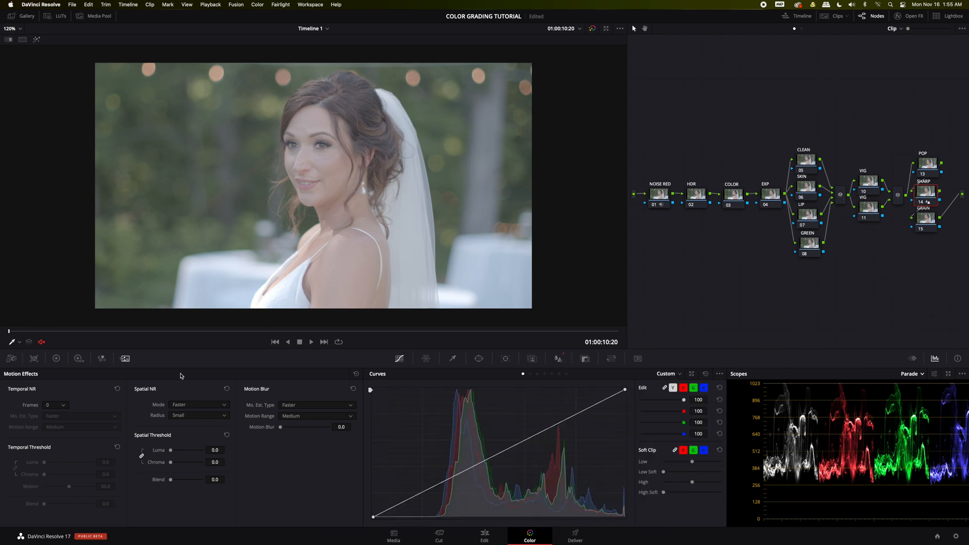
{"action": "left_click", "coordinate": [56, 358]}
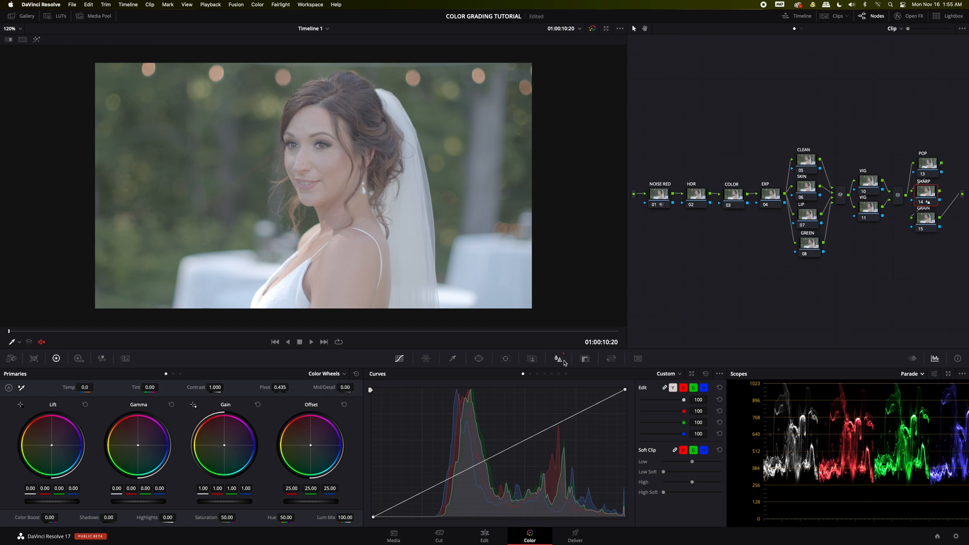
{"action": "left_click", "coordinate": [562, 360]}
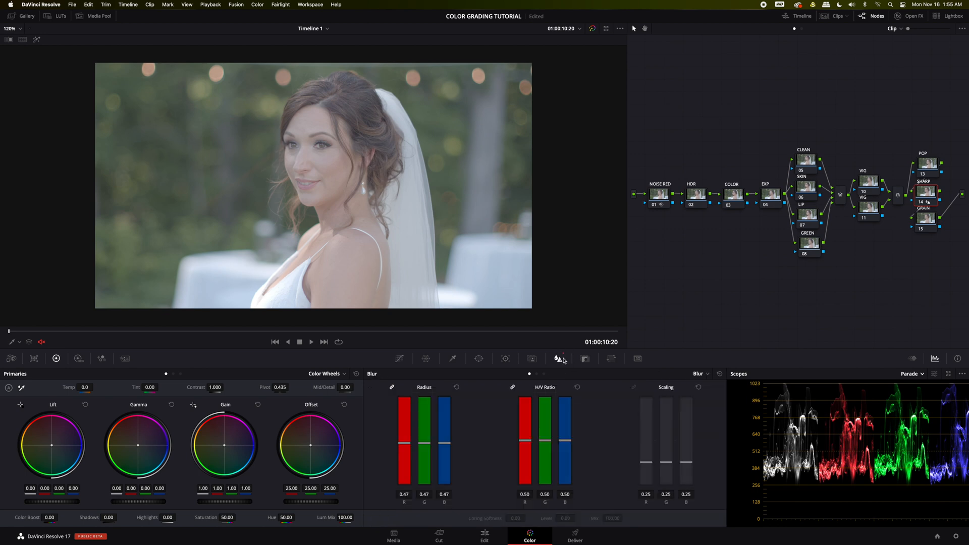
{"action": "left_click", "coordinate": [700, 374]}
{"action": "left_click", "coordinate": [708, 384]}
Zoom the viewer in and out on the bride's face to examine the sharpening.
{"action": "scroll", "coordinate": [348, 127], "scroll_direction": "up", "scroll_amount": 5}
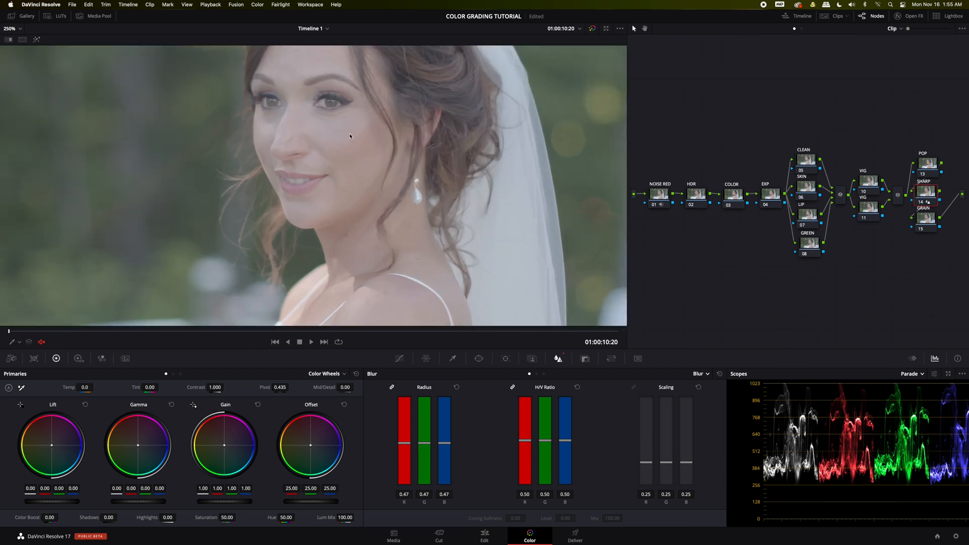
{"action": "scroll", "coordinate": [349, 136], "scroll_direction": "down", "scroll_amount": 5}
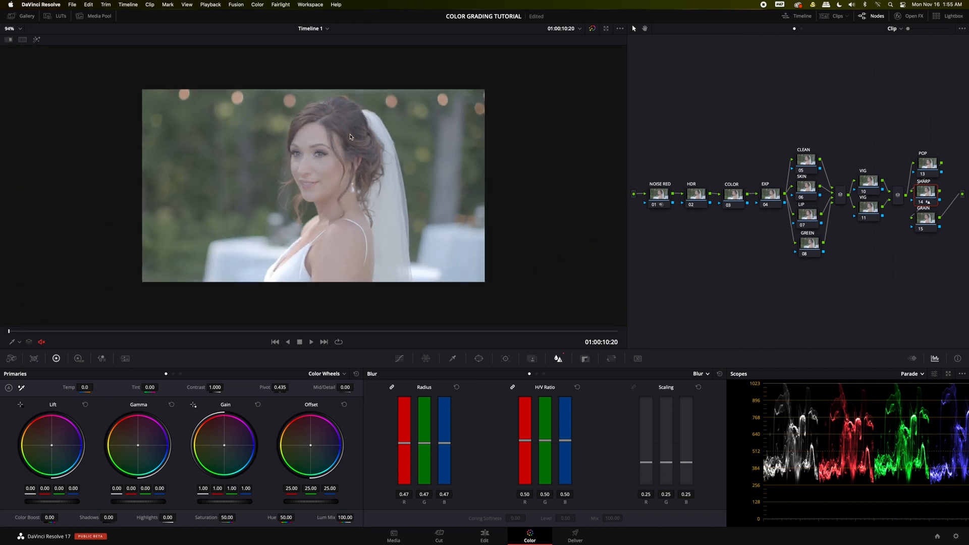
{"action": "scroll", "coordinate": [349, 136], "scroll_direction": "up", "scroll_amount": 2}
{"action": "scroll", "coordinate": [350, 136], "scroll_direction": "down", "scroll_amount": 3}
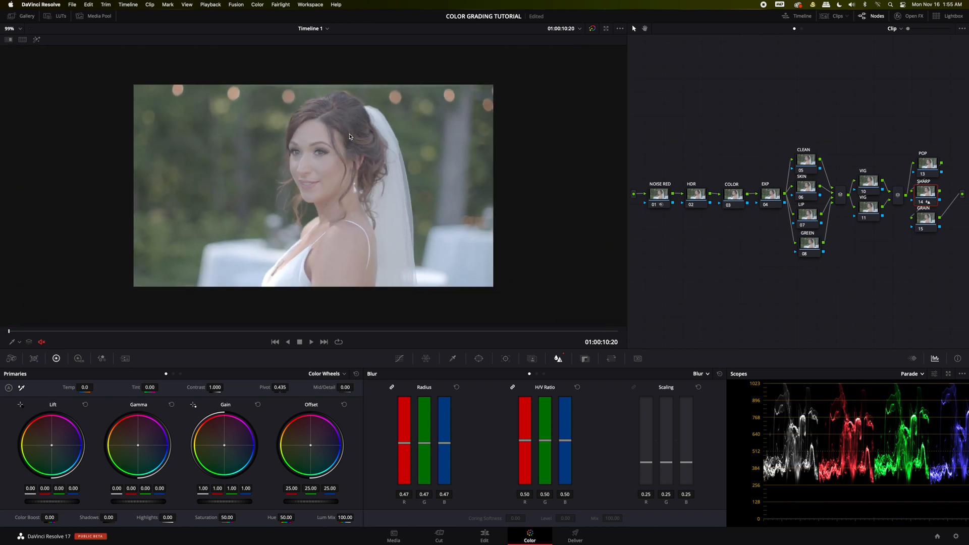
{"action": "scroll", "coordinate": [350, 136], "scroll_direction": "up", "scroll_amount": 3}
{"action": "scroll", "coordinate": [350, 136], "scroll_direction": "down", "scroll_amount": 3}
{"action": "scroll", "coordinate": [350, 137], "scroll_direction": "up", "scroll_amount": 1}
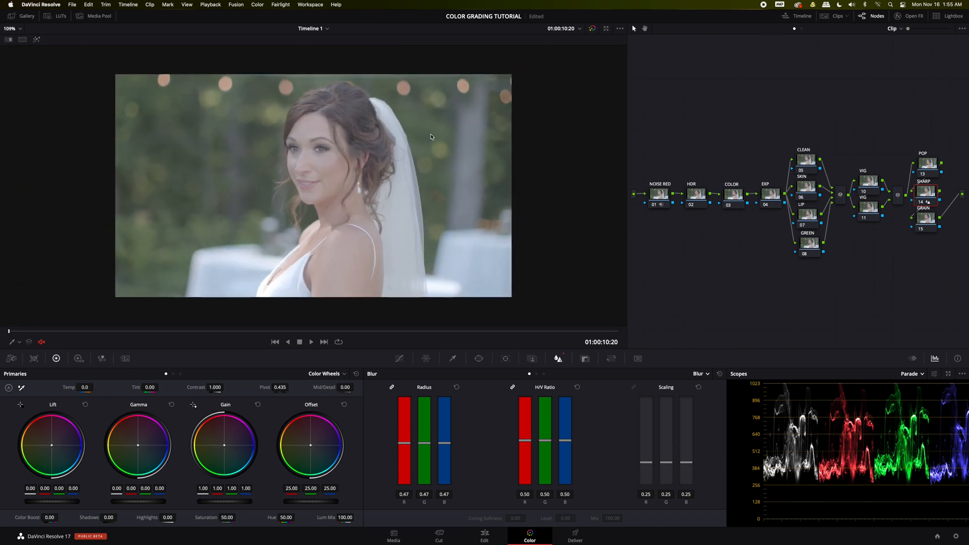
Select the GRAIN node and search the effects library for GRAIN.
{"action": "left_click", "coordinate": [918, 218]}
{"action": "left_click", "coordinate": [914, 16]}
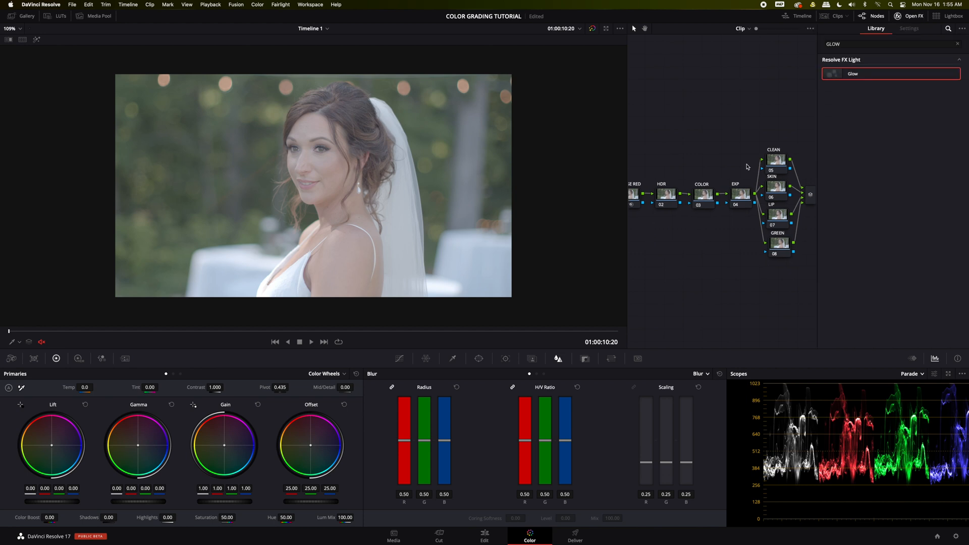
{"action": "left_click", "coordinate": [876, 45]}
{"action": "key", "text": "BackSpace"}
{"action": "key", "text": "BackSpace"}
{"action": "key", "text": "BackSpace"}
{"action": "key", "text": "BackSpace"}
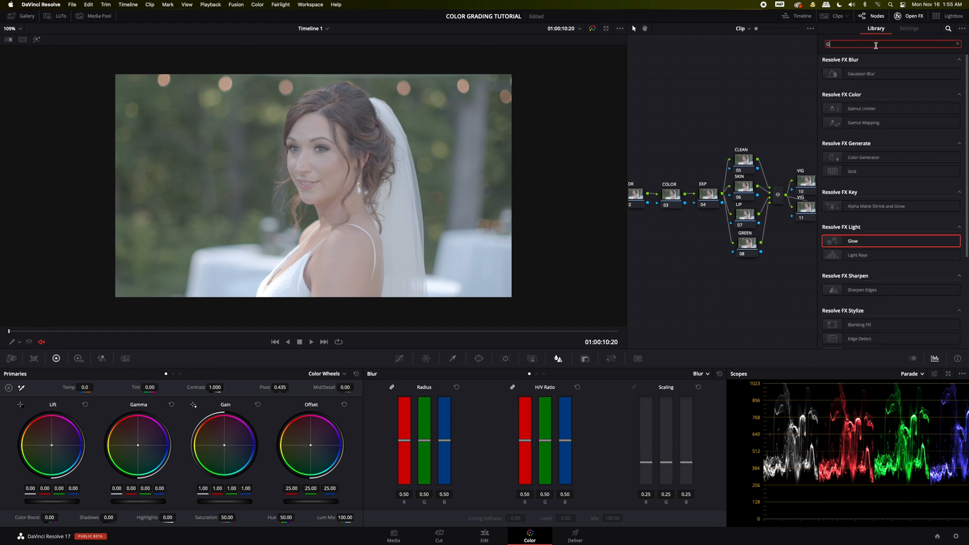
{"action": "type", "text": "GRAIN"}
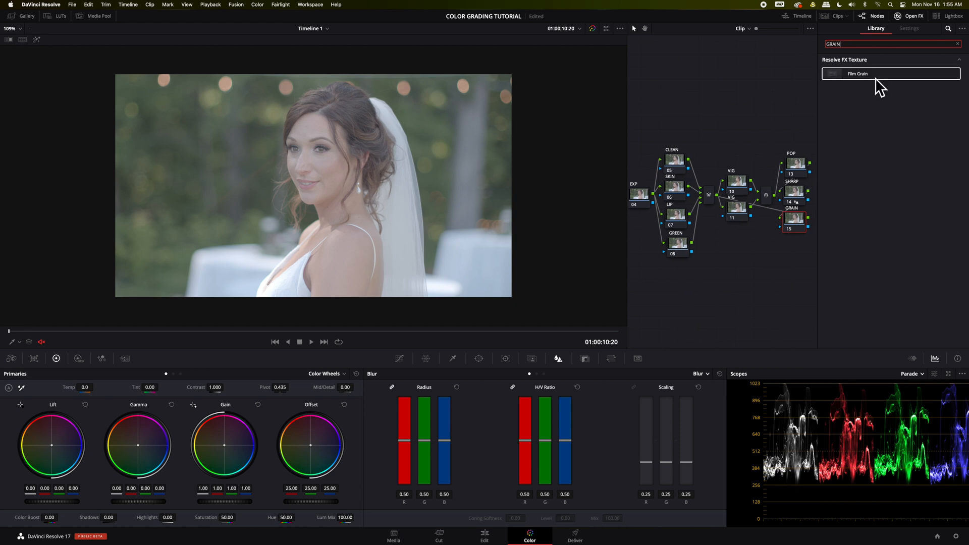
Apply the Film Grain effect to the GRAIN node, with grain size 0.125 and slightly increased grain strength.
{"action": "left_click_drag", "start_coordinate": [879, 80], "coordinate": [798, 223]}
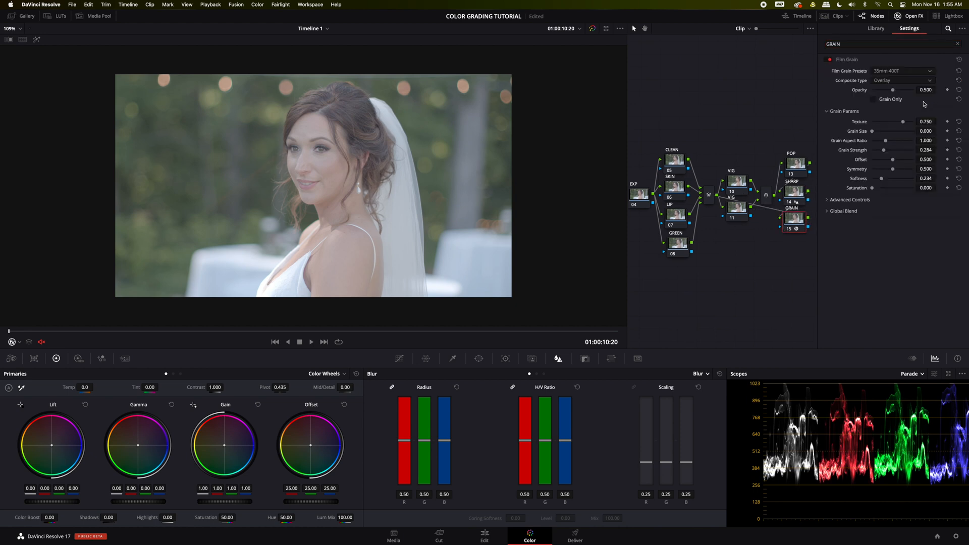
{"action": "mouse_move", "coordinate": [927, 133]}
{"action": "left_mouse_down"}
{"action": "mouse_move", "coordinate": [962, 132]}
{"action": "mouse_move", "coordinate": [927, 132]}
{"action": "mouse_move", "coordinate": [936, 151]}
{"action": "mouse_move", "coordinate": [925, 152]}
{"action": "left_mouse_up"}
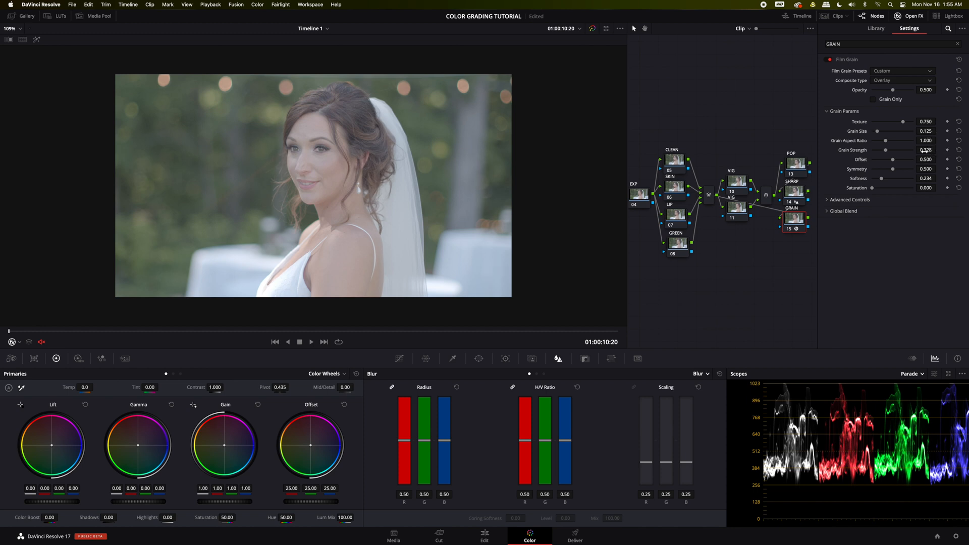
{"action": "left_click", "coordinate": [908, 16]}
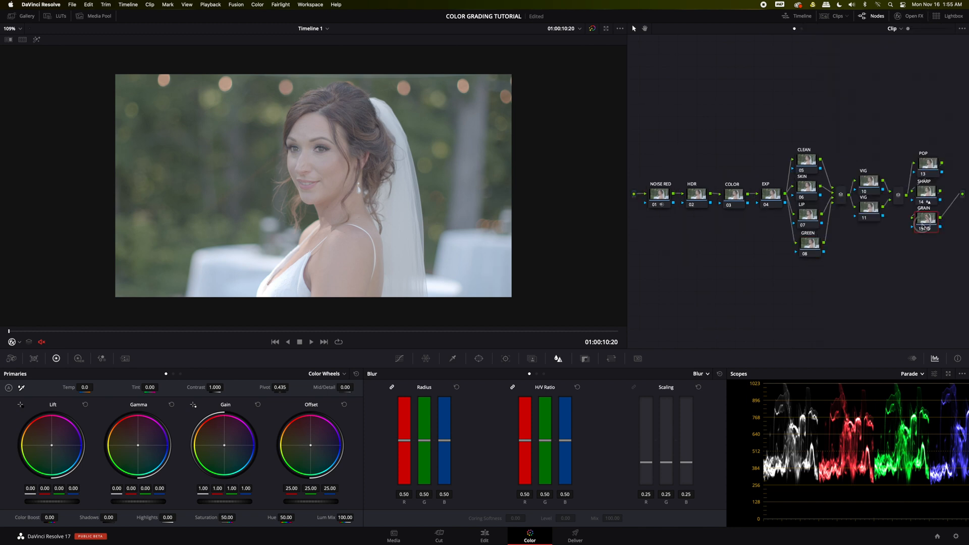
Toggle the GRAIN and SHARP nodes off and on to compare the image with and without them.
{"action": "key", "text": "ctrl+d"}
{"action": "key", "text": "shift+semicolon"}
{"action": "key", "text": "ctrl+d"}
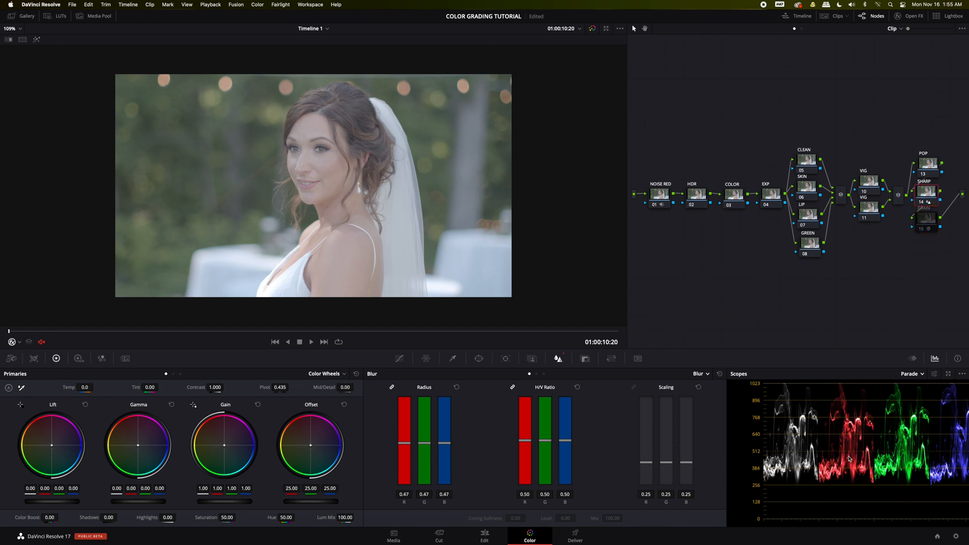
{"action": "key", "text": "ctrl+d"}
{"action": "key", "text": "shift+semicolon"}
{"action": "key", "text": "ctrl+d"}
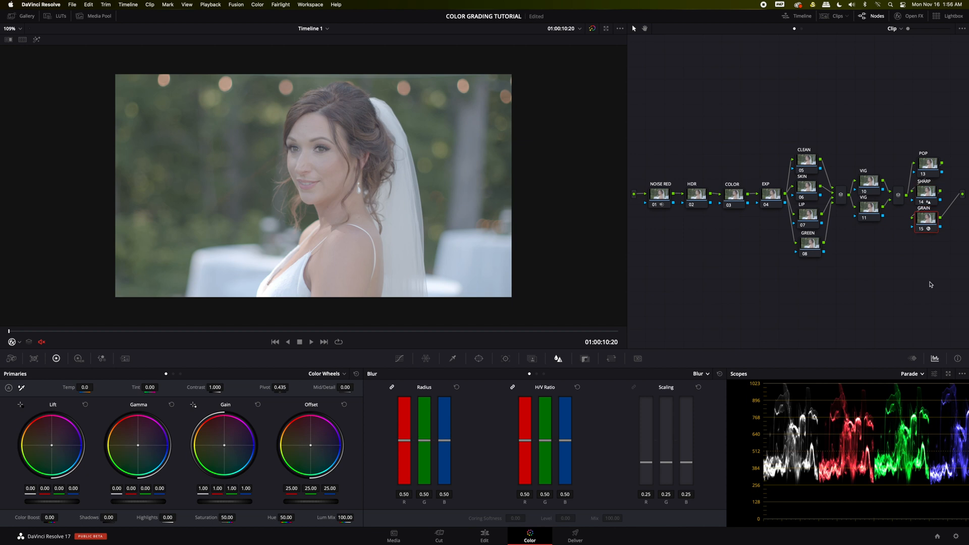
Disable both the GRAIN and SHARP nodes and save the project.
{"action": "key", "text": "ctrl+d"}
{"action": "key", "text": "shift+semicolon"}
{"action": "key", "text": "ctrl+d"}
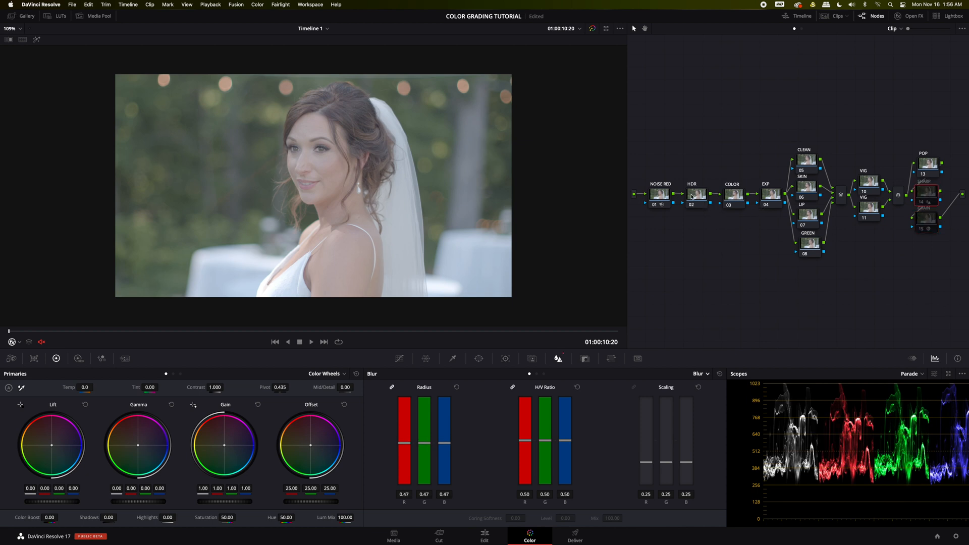
{"action": "key", "text": "ctrl+s"}
Select the EXP node, set the clip's Camera Raw decoding to use Clip settings, and choose ISO 800.
{"action": "left_click", "coordinate": [772, 197]}
{"action": "left_click", "coordinate": [10, 359]}
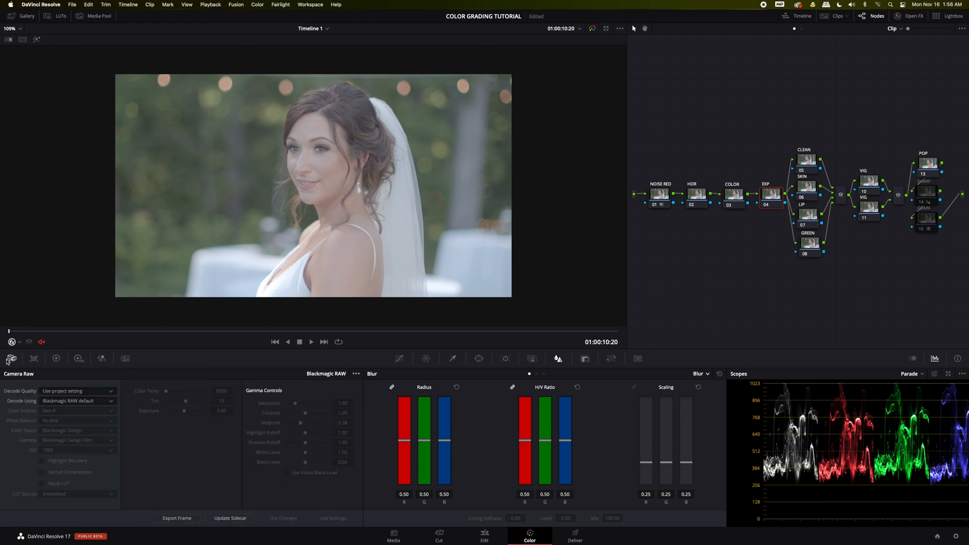
{"action": "left_click", "coordinate": [70, 402]}
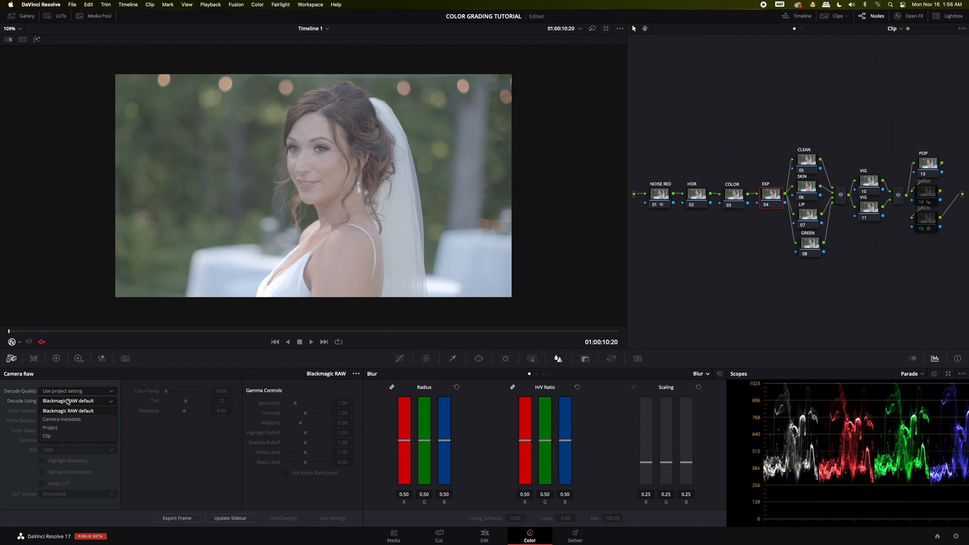
{"action": "left_click", "coordinate": [61, 436]}
{"action": "left_click", "coordinate": [61, 450]}
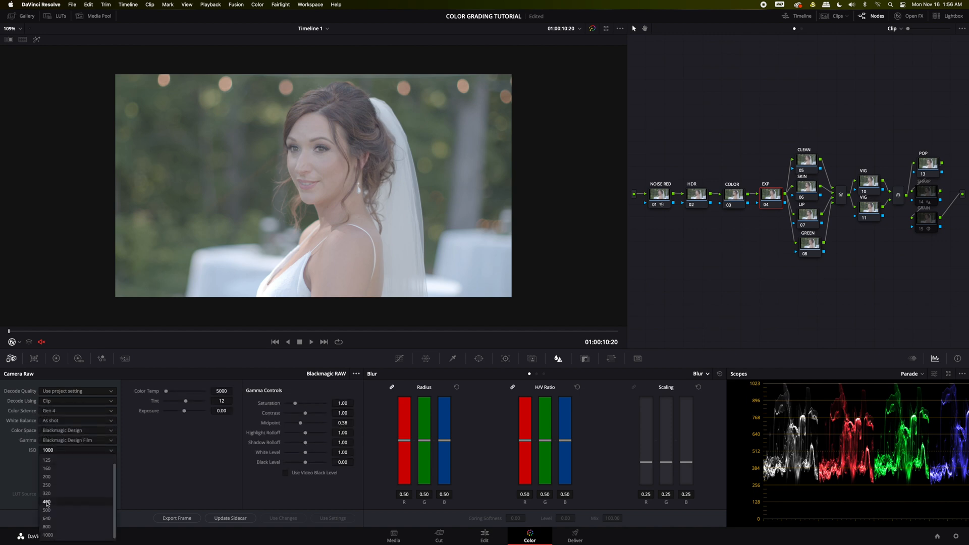
{"action": "left_click", "coordinate": [48, 526]}
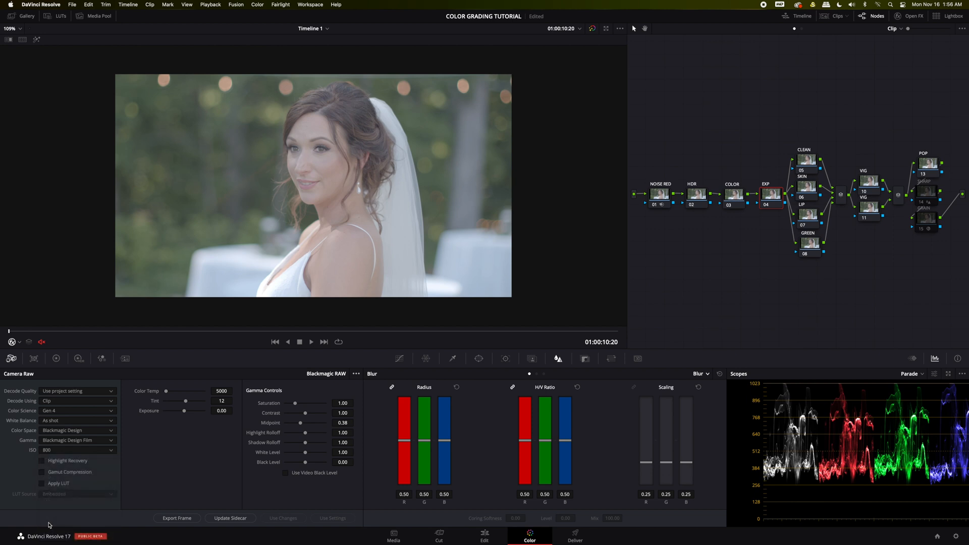
Try a raw ISO of 125 and return it to 800.
{"action": "left_click", "coordinate": [58, 451]}
{"action": "left_click", "coordinate": [47, 460]}
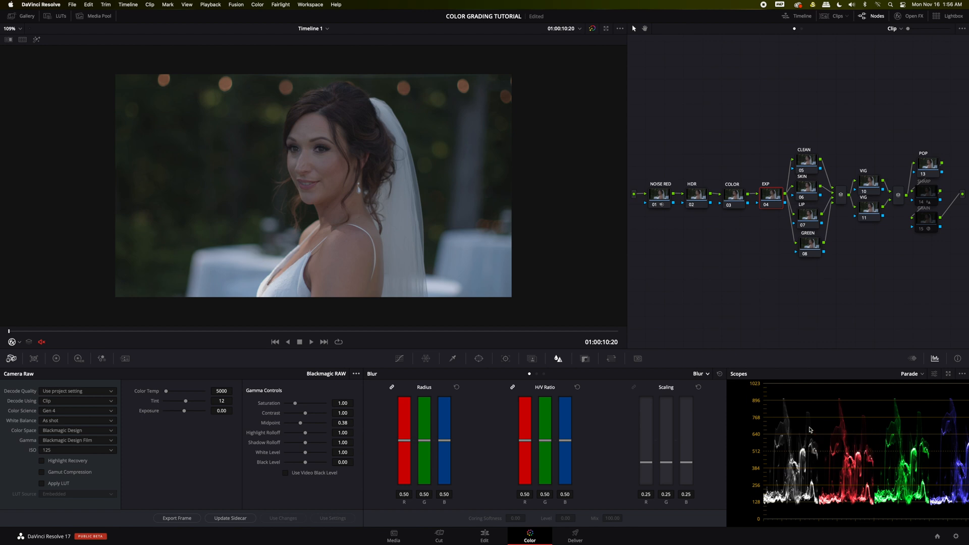
{"action": "left_click", "coordinate": [86, 450]}
{"action": "left_click", "coordinate": [81, 527]}
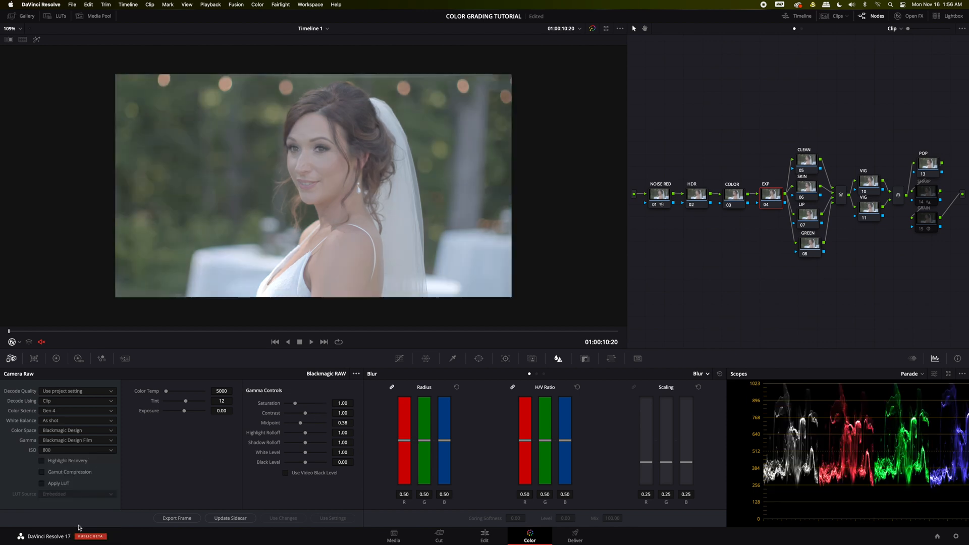
Lower the clip's raw ISO to 500 and further down to 400.
{"action": "left_click", "coordinate": [84, 454]}
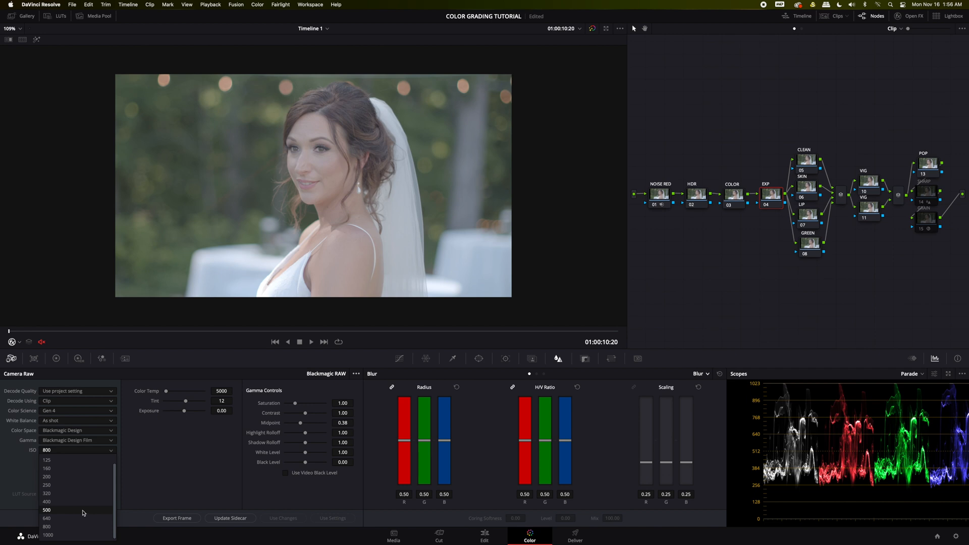
{"action": "left_click", "coordinate": [84, 510]}
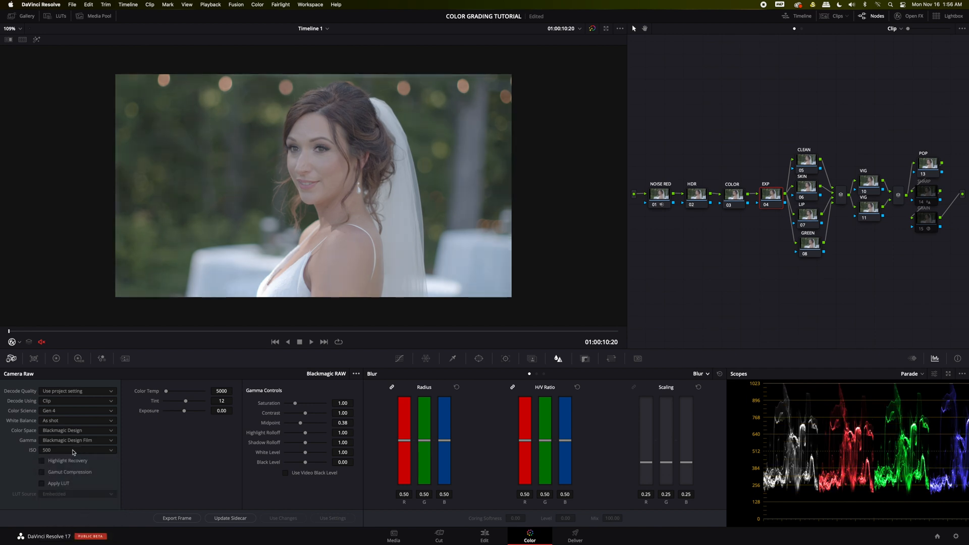
{"action": "left_click", "coordinate": [73, 452]}
{"action": "left_click", "coordinate": [69, 506]}
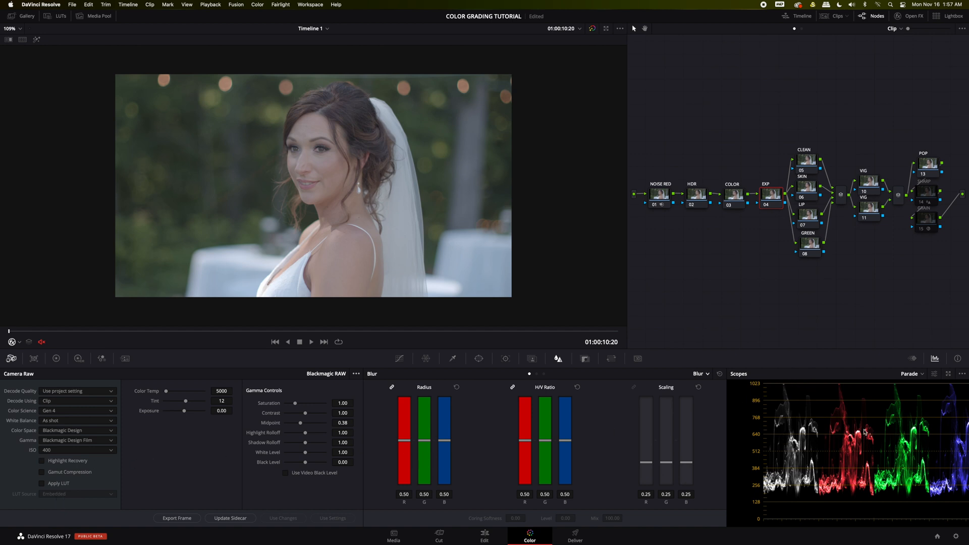
Set the contrast on the EXP node to 1.38 in the primaries and nudge it slightly higher.
{"action": "left_click", "coordinate": [56, 358]}
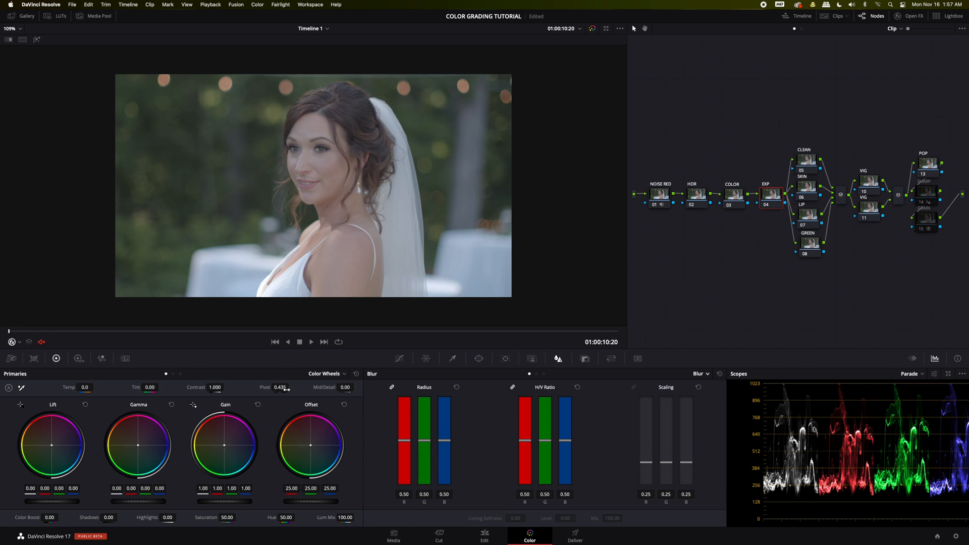
{"action": "left_click", "coordinate": [217, 388]}
{"action": "type", "text": "1.38"}
{"action": "key", "text": "Return"}
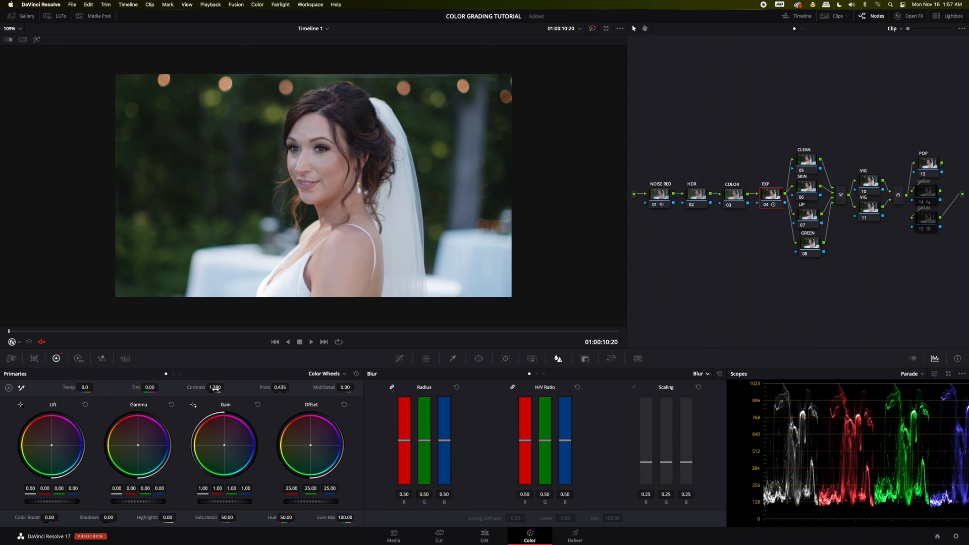
{"action": "left_click_drag", "start_coordinate": [215, 389], "coordinate": [216, 389]}
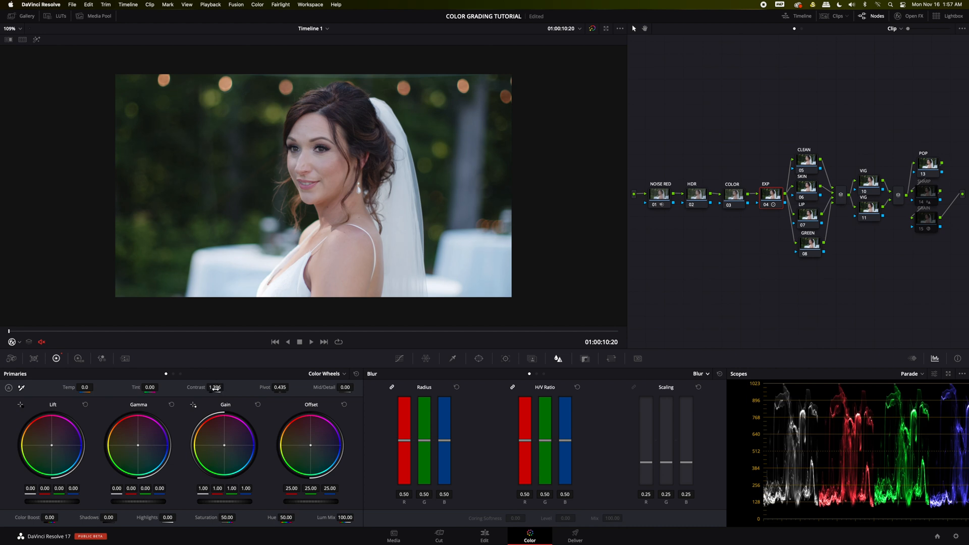
Raise the EXP node's pivot to 0.463 and compare the image with the node off and on.
{"action": "left_click_drag", "start_coordinate": [281, 389], "coordinate": [287, 388]}
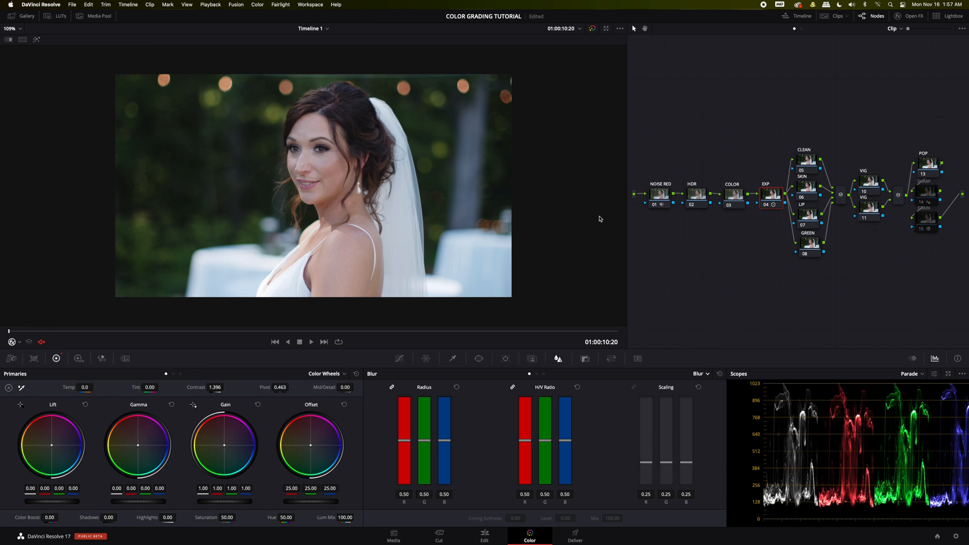
{"action": "key", "text": "ctrl+d"}
{"action": "key", "text": "ctrl+d"}
{"action": "key", "text": "ctrl+d"}
{"action": "key", "text": "ctrl+d"}
Balance the EXP node's primaries with gain at 0.95, lift at -0.08 and gamma at 0.07.
{"action": "left_click_drag", "start_coordinate": [217, 503], "coordinate": [188, 503]}
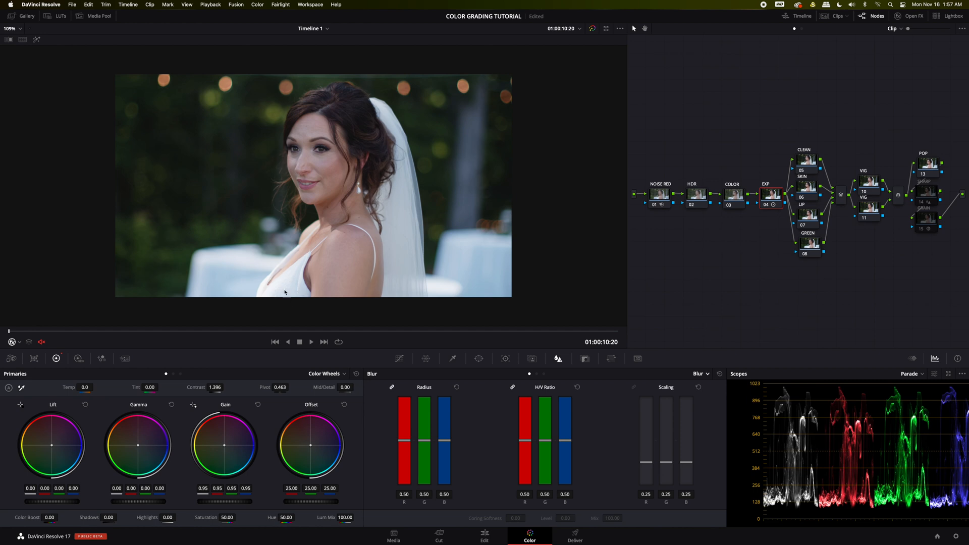
{"action": "left_click_drag", "start_coordinate": [44, 503], "coordinate": [11, 504]}
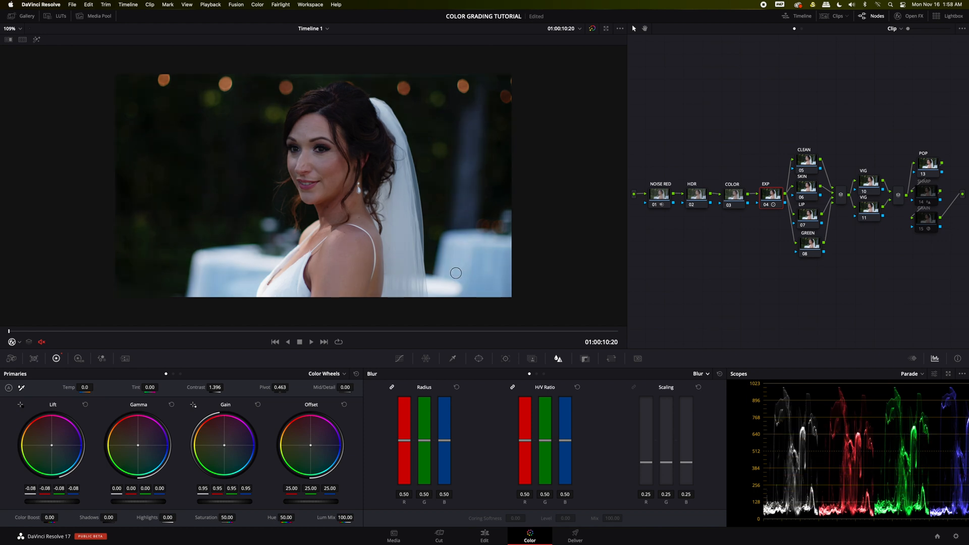
{"action": "left_click_drag", "start_coordinate": [127, 505], "coordinate": [134, 504]}
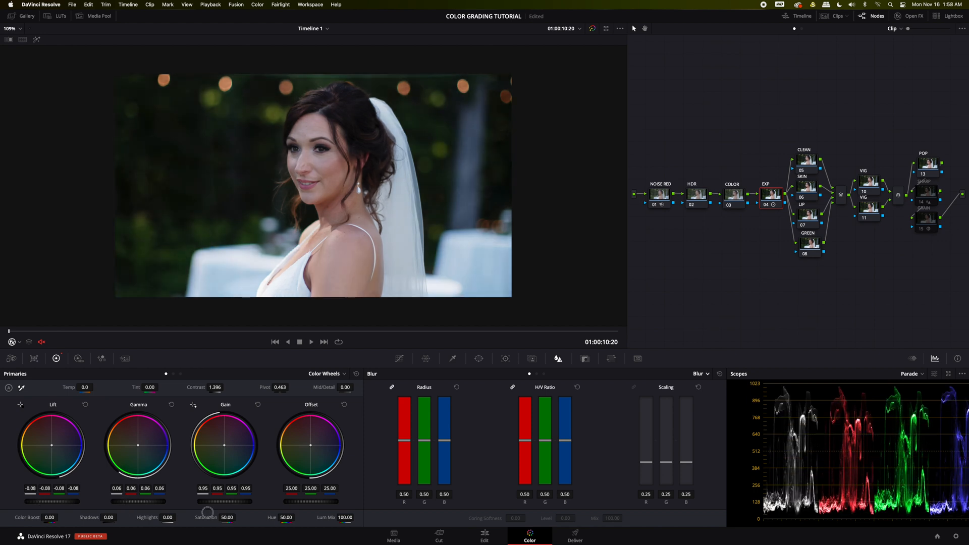
Refine the EXP node's primaries with pivot at 0.367, gain at 0.90 and gamma at 0.08.
{"action": "left_click_drag", "start_coordinate": [279, 387], "coordinate": [265, 391]}
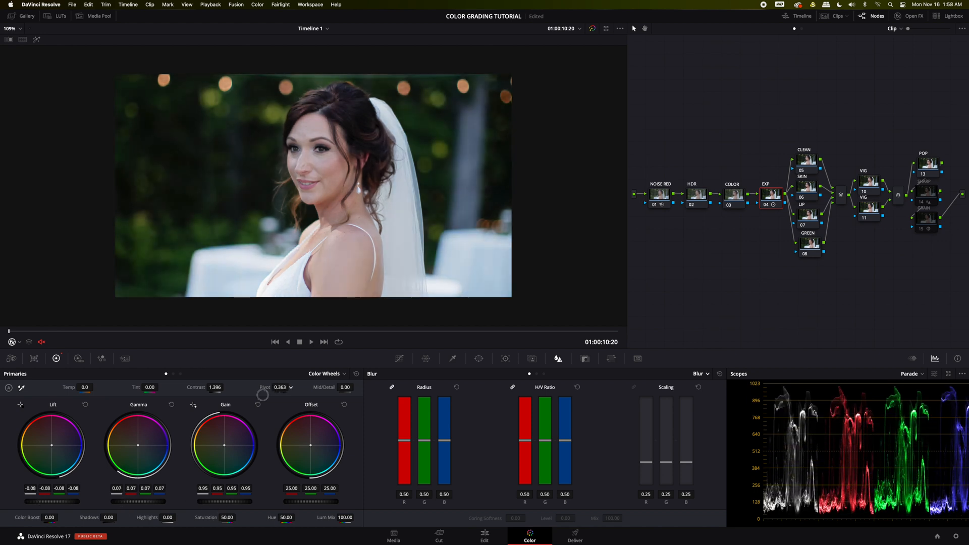
{"action": "left_click_drag", "start_coordinate": [243, 501], "coordinate": [211, 503]}
{"action": "mouse_move", "coordinate": [150, 504]}
{"action": "left_mouse_down"}
{"action": "mouse_move", "coordinate": [172, 504]}
{"action": "mouse_move", "coordinate": [144, 505]}
{"action": "left_mouse_up"}
Set the EXP node's contrast to 1.3 and refine it to 1.32.
{"action": "double_click", "coordinate": [216, 388]}
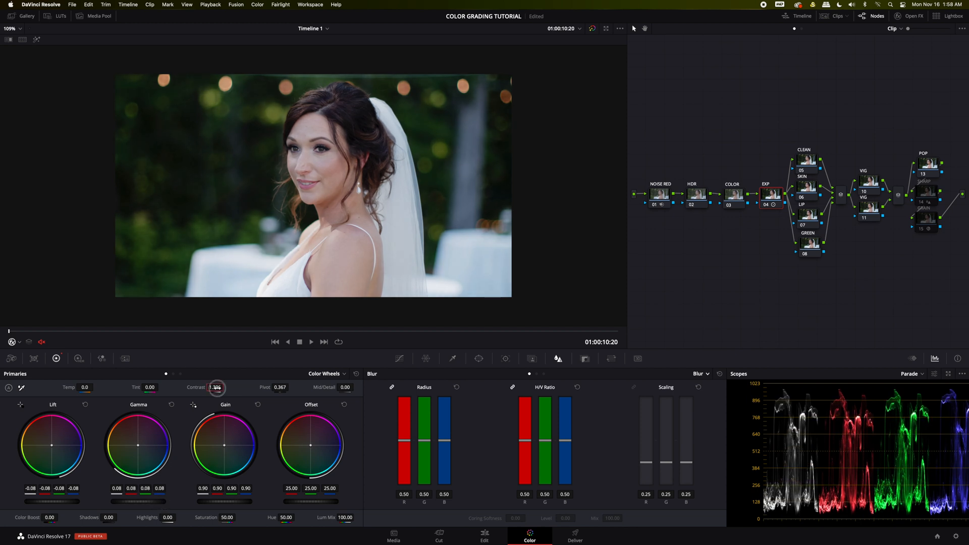
{"action": "type", "text": "1.3"}
{"action": "key", "text": "Return"}
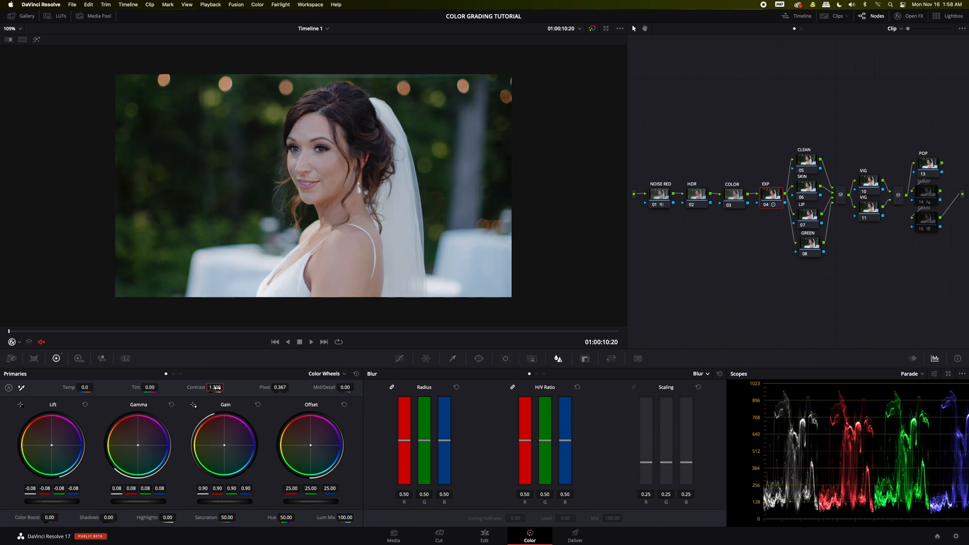
{"action": "double_click", "coordinate": [216, 388]}
{"action": "type", "text": "1.32"}
{"action": "key", "text": "Return"}
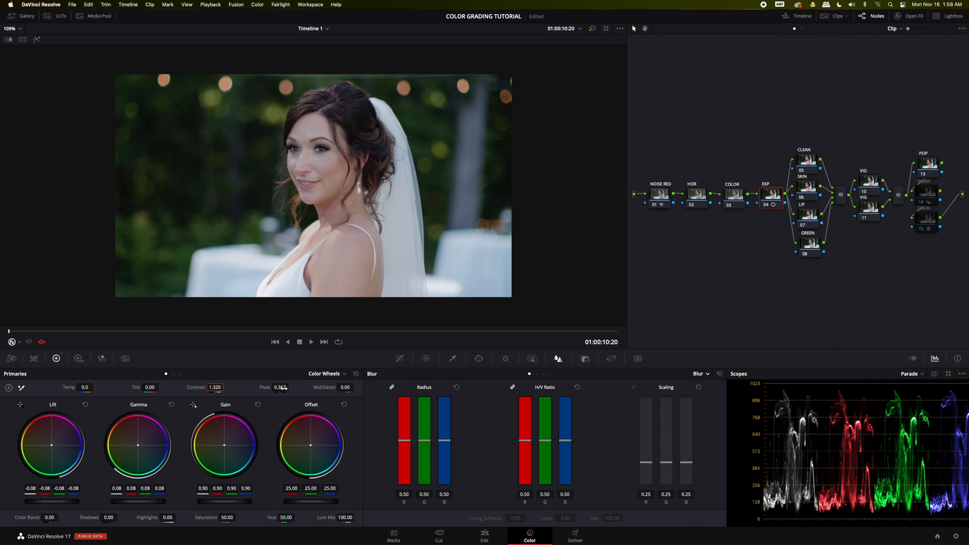
Fine-tune the EXP node's primaries with lift at -0.11, gamma at 0.09 and gain at 0.89.
{"action": "left_click_drag", "start_coordinate": [45, 504], "coordinate": [31, 504]}
{"action": "left_click_drag", "start_coordinate": [23, 505], "coordinate": [19, 505]}
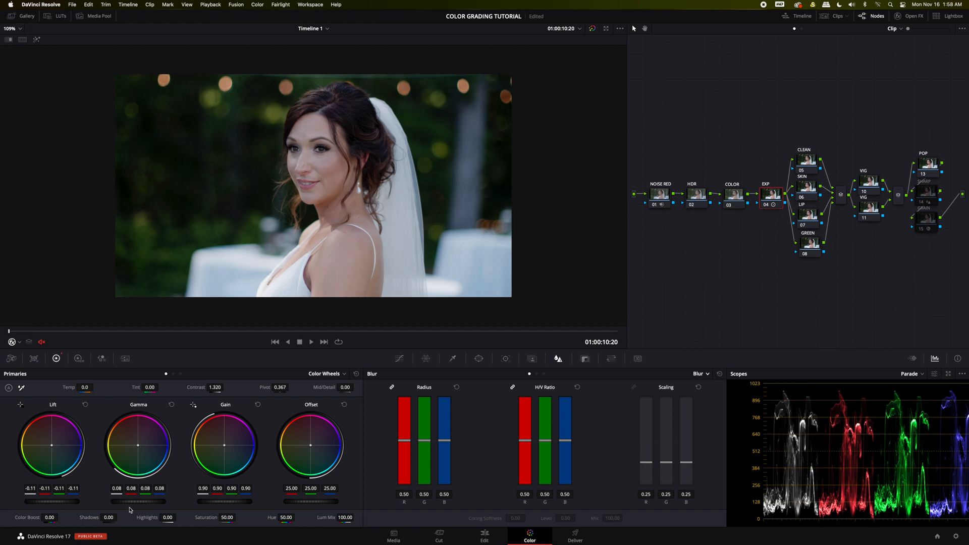
{"action": "left_click_drag", "start_coordinate": [133, 501], "coordinate": [151, 503]}
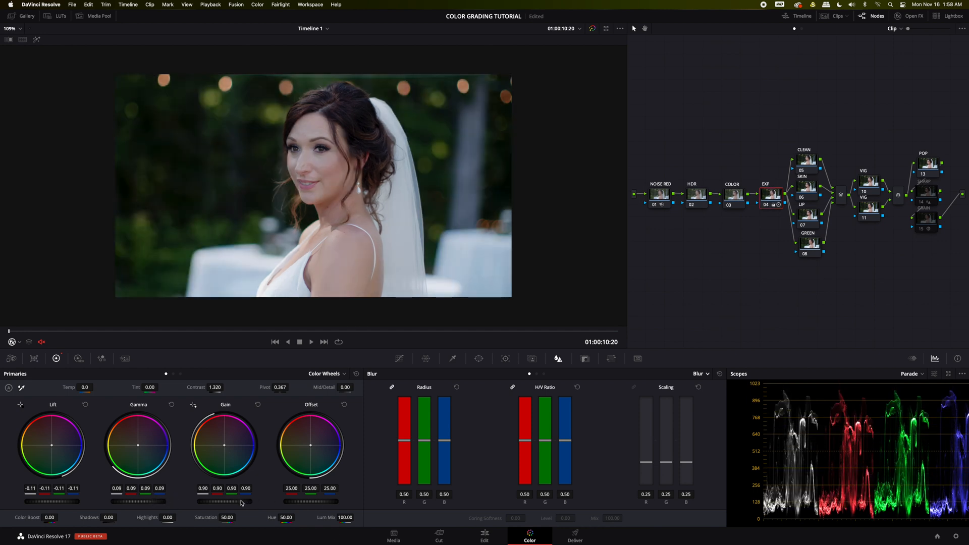
{"action": "left_click_drag", "start_coordinate": [240, 501], "coordinate": [213, 504]}
Using the log wheels on the EXP node, set the low range to 0.199 and the shadow to -0.04.
{"action": "left_click", "coordinate": [180, 375]}
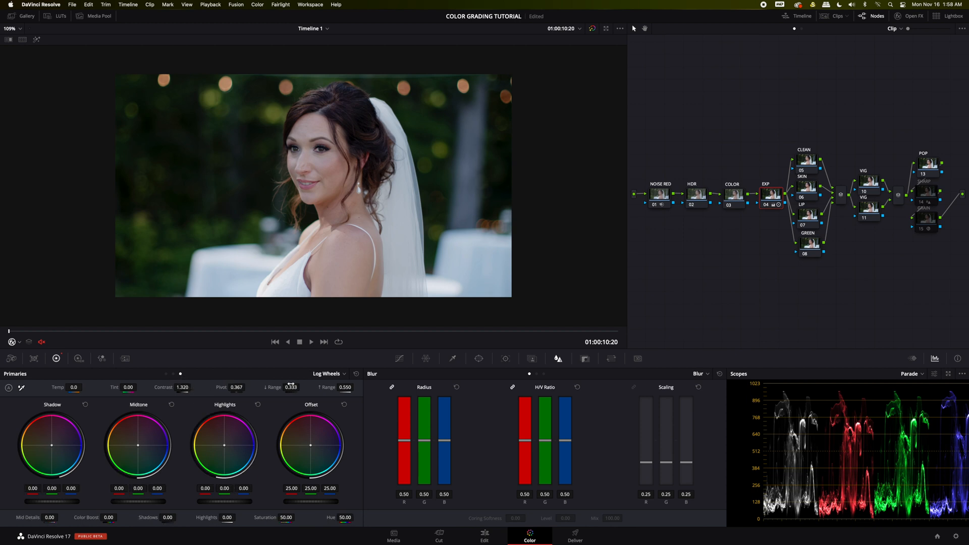
{"action": "left_click_drag", "start_coordinate": [291, 388], "coordinate": [268, 400]}
{"action": "left_click_drag", "start_coordinate": [57, 501], "coordinate": [39, 502]}
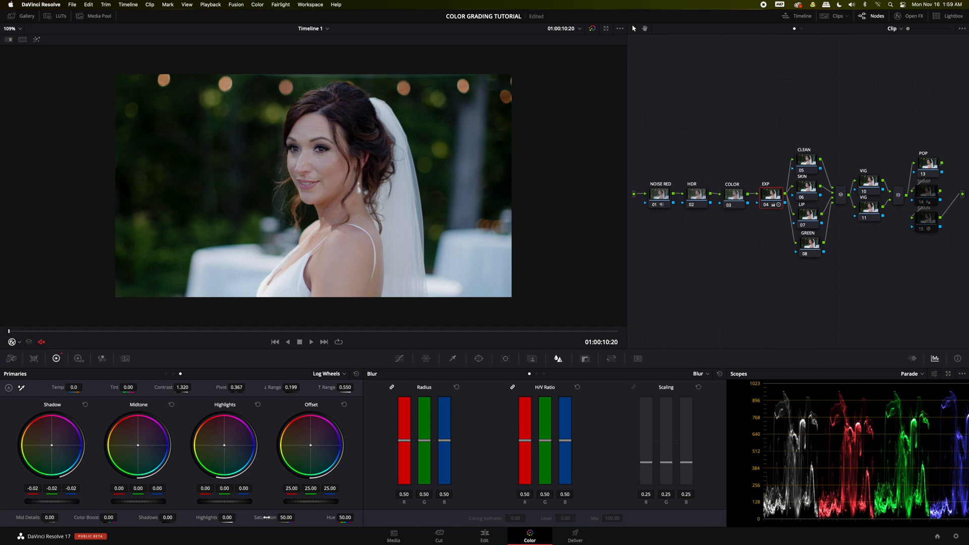
{"action": "left_click_drag", "start_coordinate": [79, 502], "coordinate": [53, 502]}
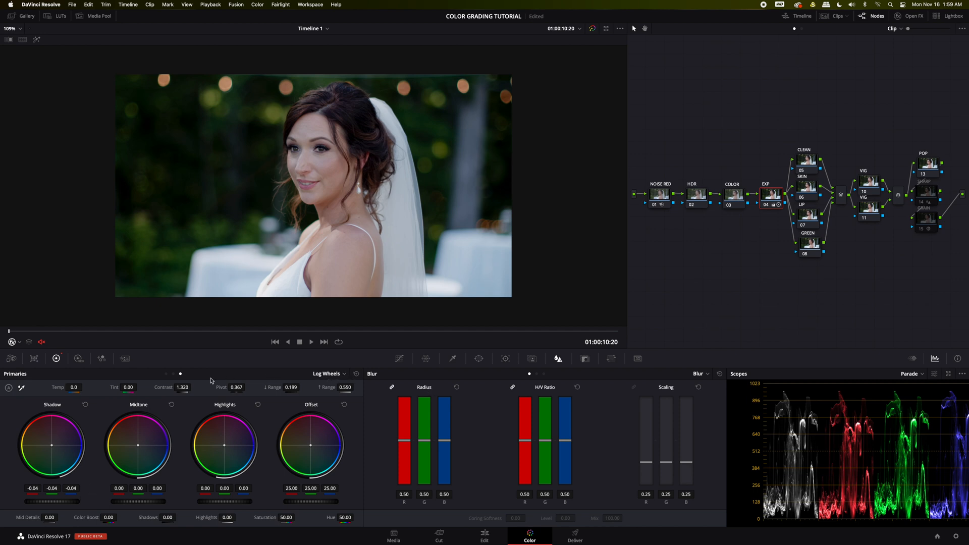
Return to the standard color wheels and compare the image with the EXP node off and on.
{"action": "left_click", "coordinate": [167, 375]}
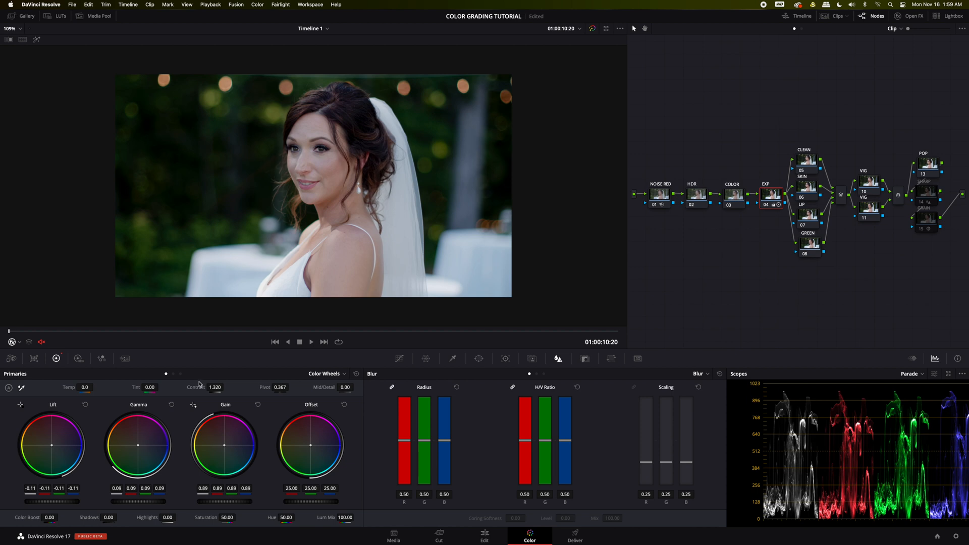
{"action": "key", "text": "ctrl+d"}
{"action": "key", "text": "ctrl+d"}
{"action": "key", "text": "ctrl+d"}
{"action": "key", "text": "ctrl+d"}
Select the COLOR node and set its saturation to 85.
{"action": "key", "text": "shift+semicolon"}
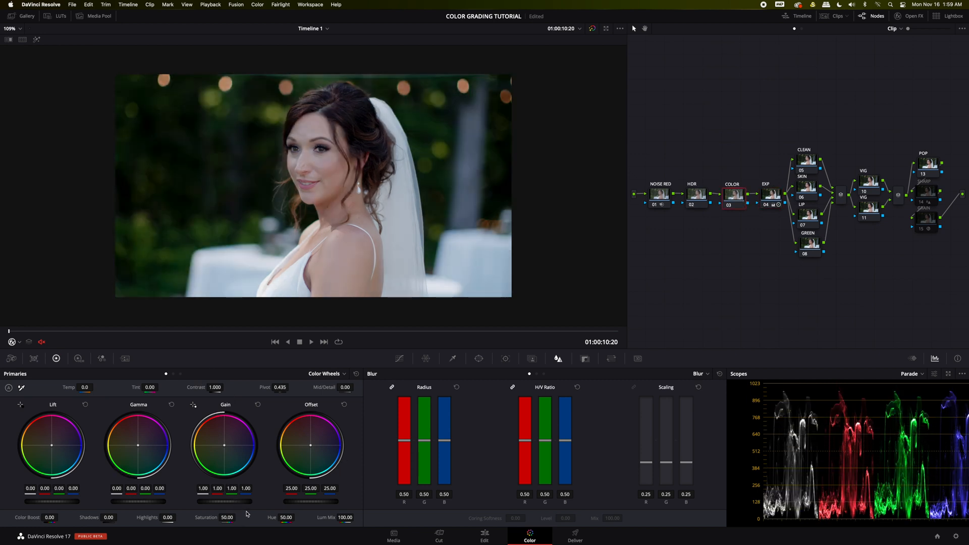
{"action": "left_click", "coordinate": [227, 517]}
{"action": "type", "text": "84.4"}
{"action": "key", "text": "Return"}
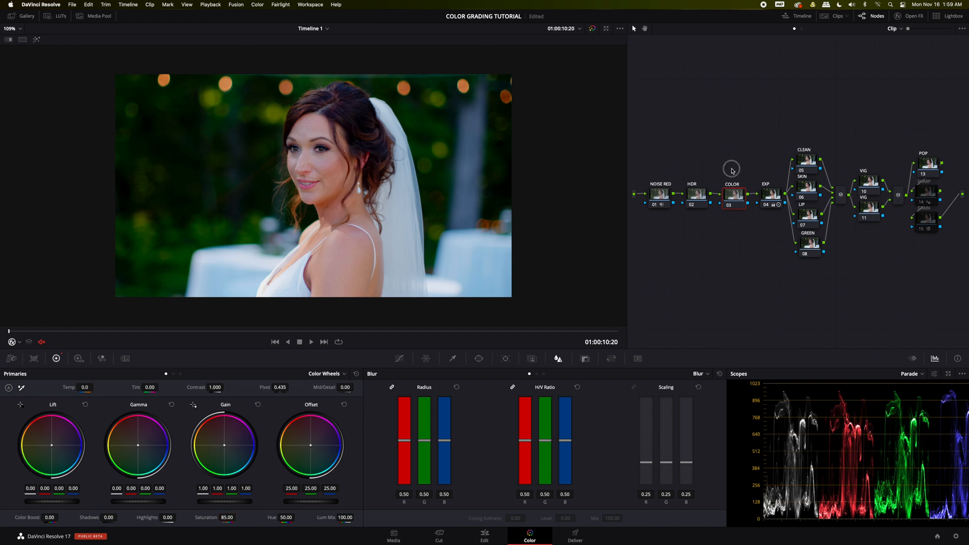
On the COLOR node, add a small circular window over the white of the dress and isolate it with the highlight view.
{"action": "left_click_drag", "start_coordinate": [732, 166], "coordinate": [768, 209]}
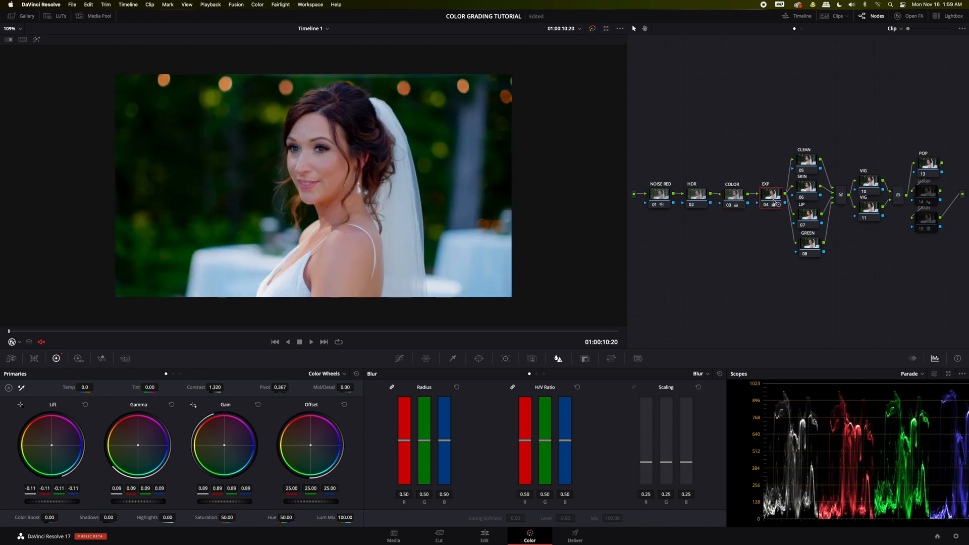
{"action": "left_click", "coordinate": [737, 200]}
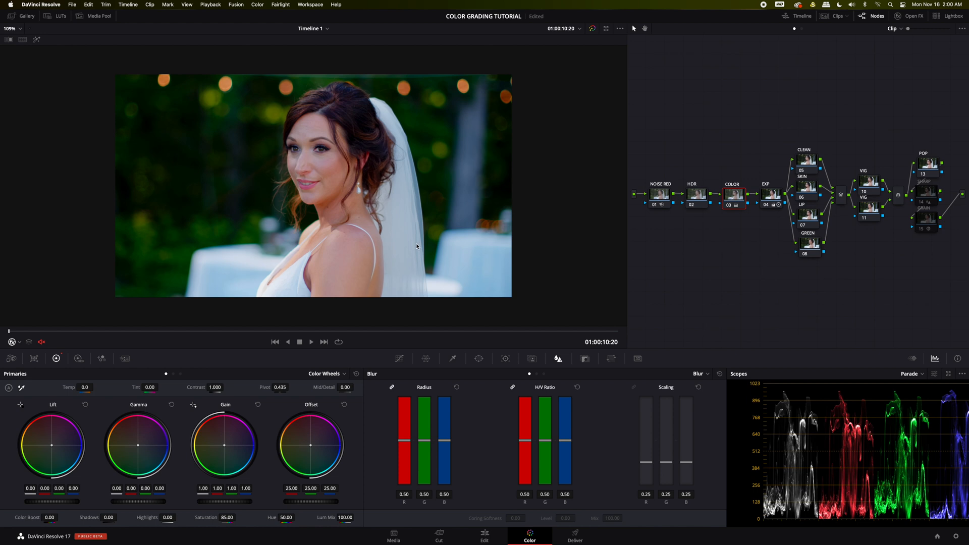
{"action": "left_click", "coordinate": [479, 359]}
{"action": "left_click", "coordinate": [382, 427]}
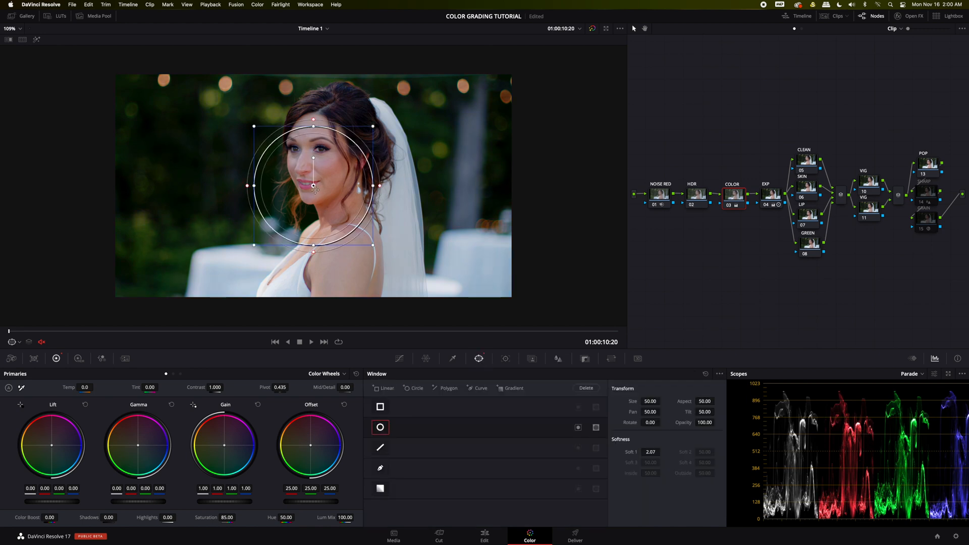
{"action": "left_click_drag", "start_coordinate": [373, 246], "coordinate": [293, 296]}
{"action": "left_click", "coordinate": [37, 39]}
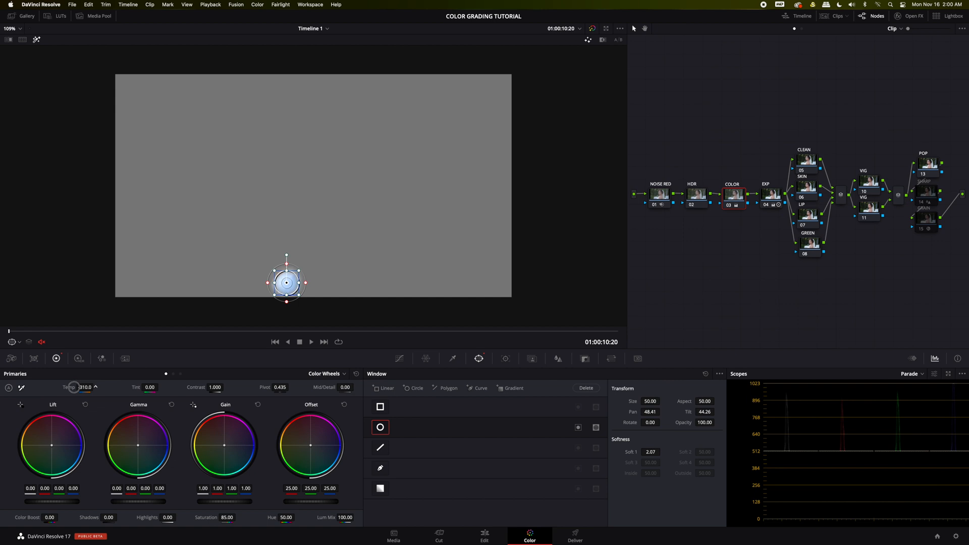
White-balance the dress sample with temperature 270 and tint -3.50, and turn off the highlight view and the circular window.
{"action": "mouse_move", "coordinate": [87, 388]}
{"action": "left_mouse_down"}
{"action": "mouse_move", "coordinate": [105, 389]}
{"action": "mouse_move", "coordinate": [95, 389]}
{"action": "left_mouse_up"}
{"action": "left_click_drag", "start_coordinate": [148, 388], "coordinate": [147, 389]}
{"action": "left_click", "coordinate": [37, 40]}
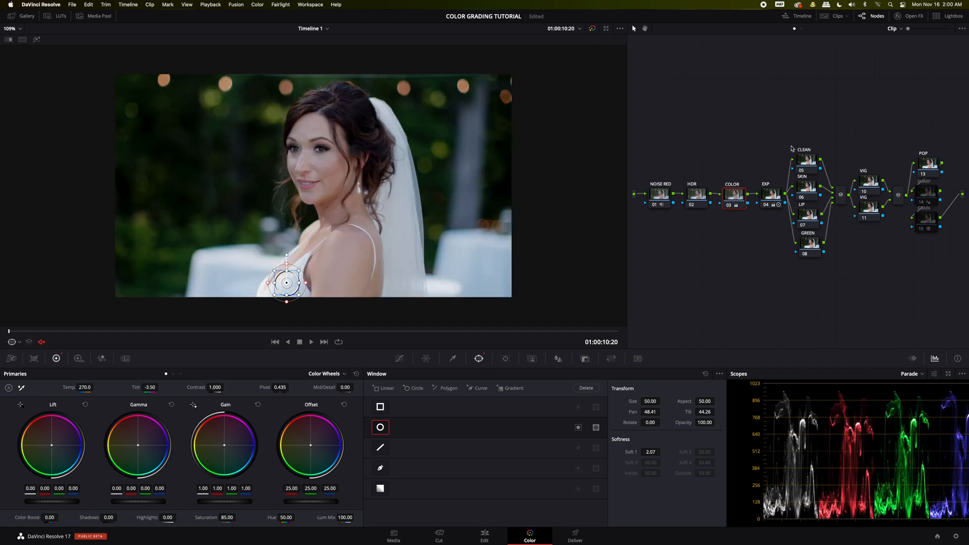
{"action": "left_click", "coordinate": [382, 427]}
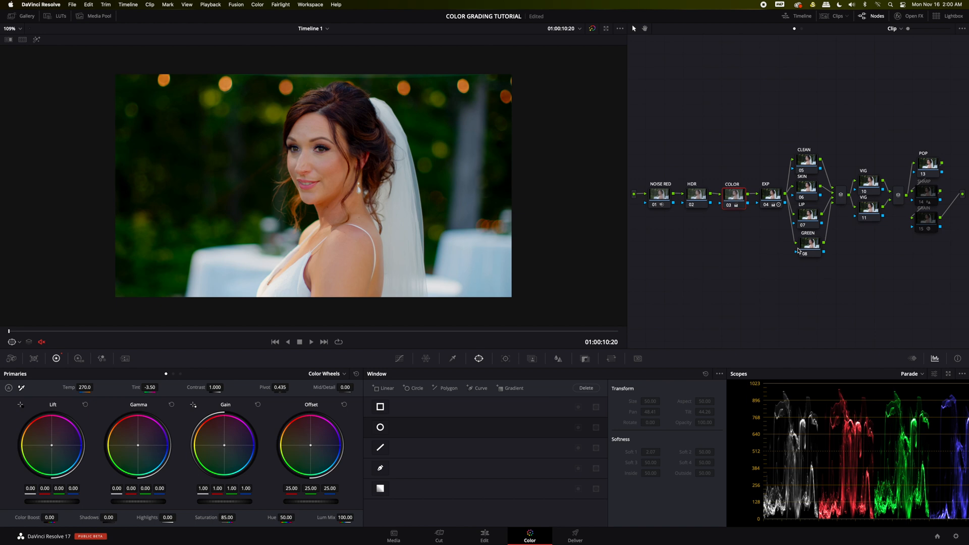
Disable the NOISE RED node, grab a still of the frame, and enable the node again.
{"action": "left_click", "coordinate": [774, 201]}
{"action": "left_click", "coordinate": [666, 197]}
{"action": "key", "text": "ctrl+d"}
{"action": "right_click", "coordinate": [295, 193]}
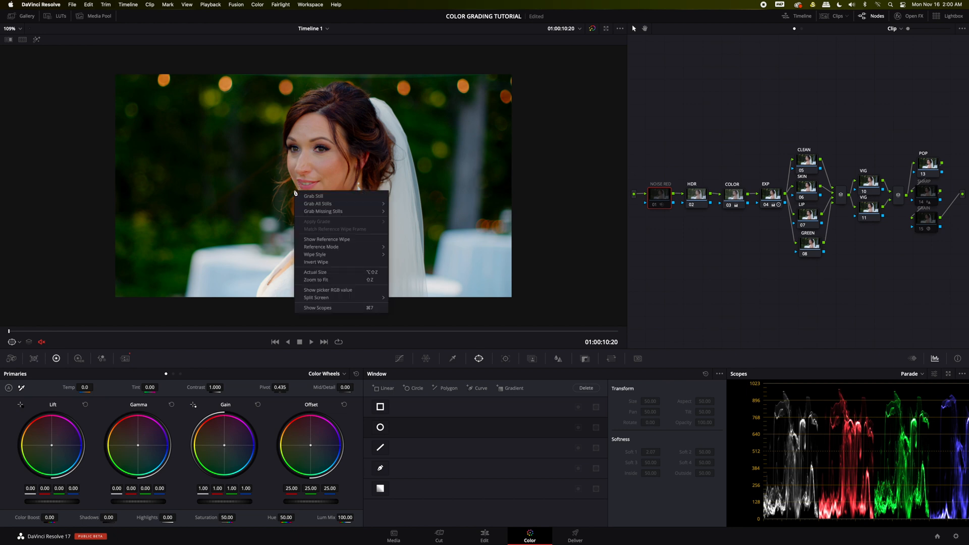
{"action": "left_click", "coordinate": [313, 195]}
{"action": "key", "text": "ctrl+d"}
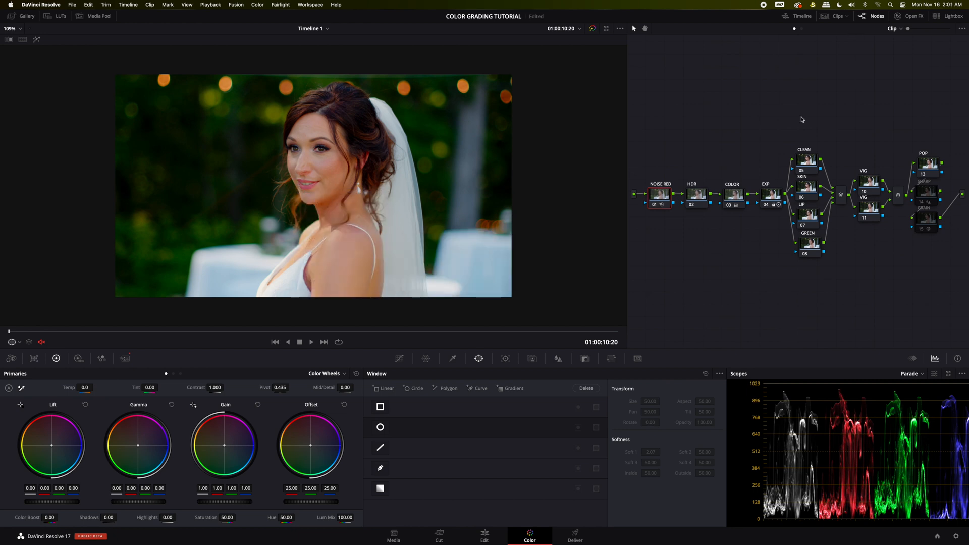
Select the HDR node and review its high dynamic range wheels, color wheels and log wheels.
{"action": "left_click", "coordinate": [763, 200]}
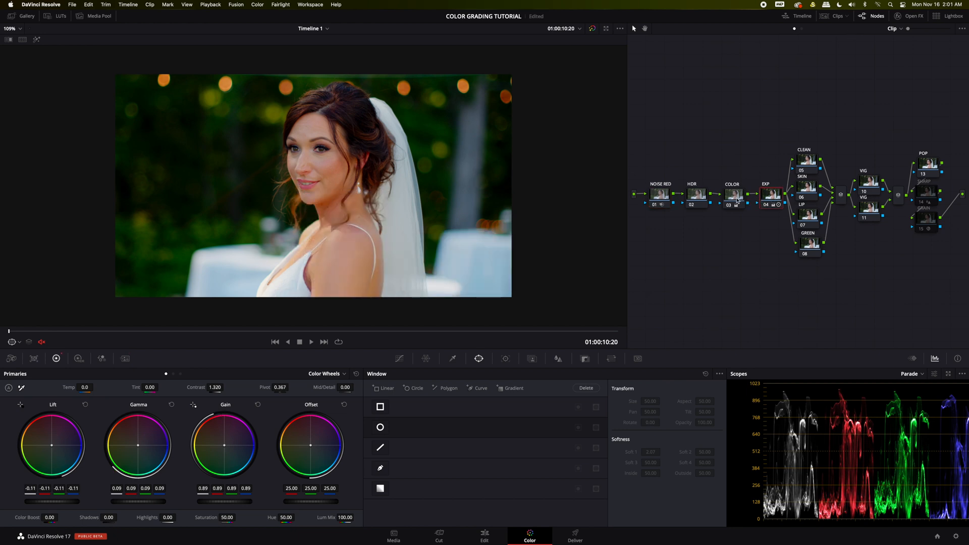
{"action": "left_click", "coordinate": [737, 201]}
{"action": "left_click", "coordinate": [699, 201]}
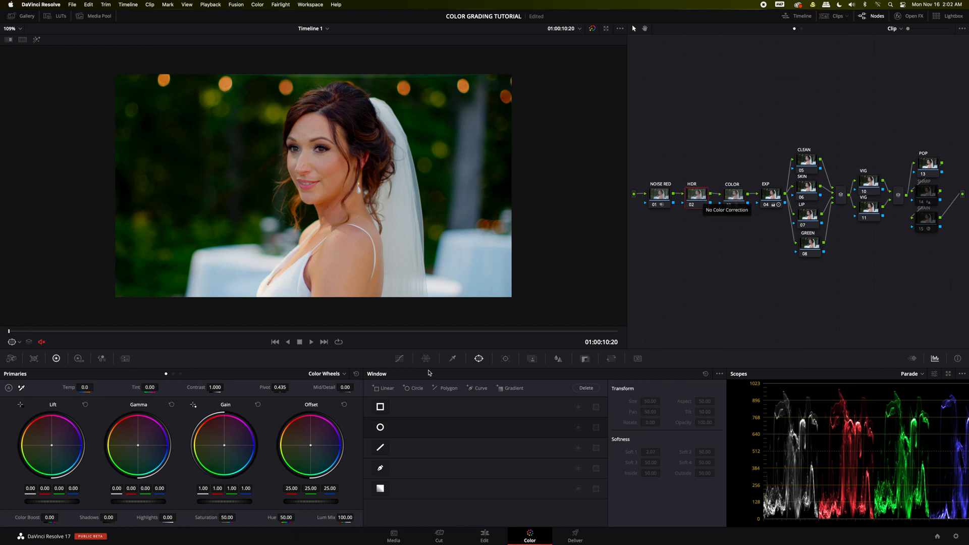
{"action": "left_click", "coordinate": [79, 359]}
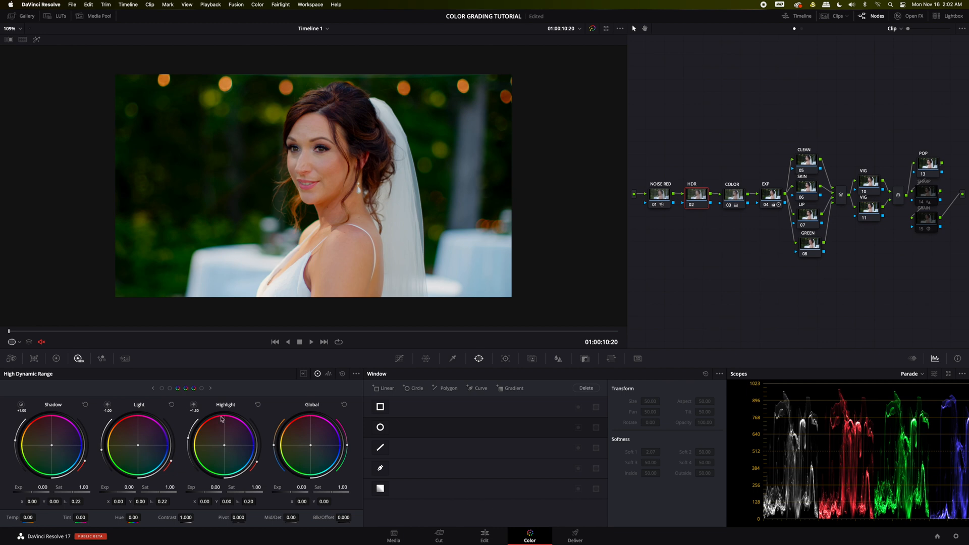
{"action": "left_click", "coordinate": [56, 359]}
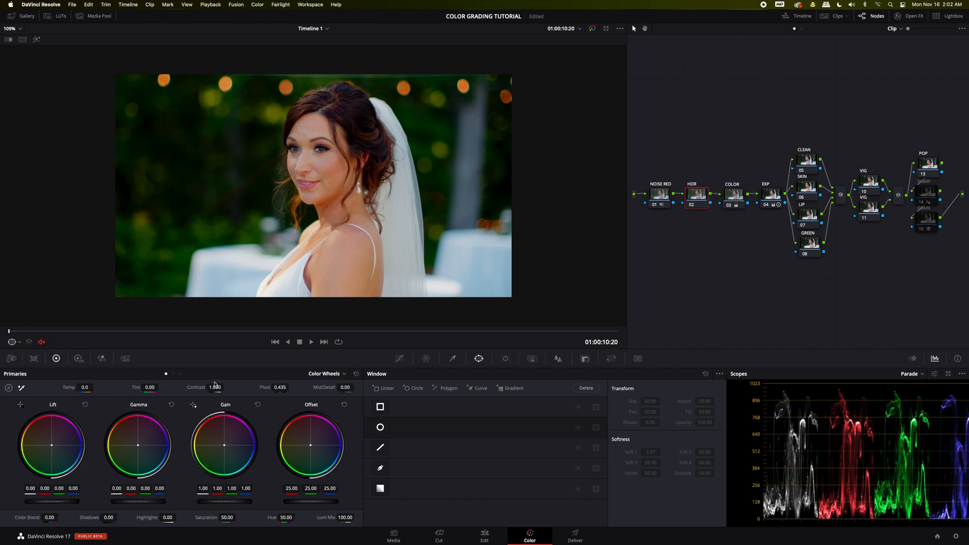
{"action": "left_click", "coordinate": [180, 373]}
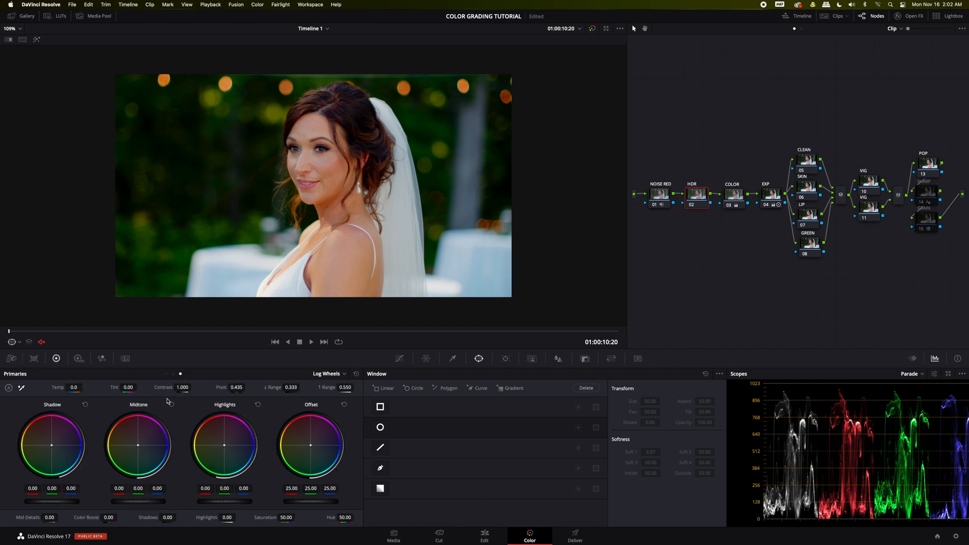
Raise the HDR node's shadow exposure to 0.25 in the high dynamic range wheels and compare the node off and on.
{"action": "left_click", "coordinate": [78, 359]}
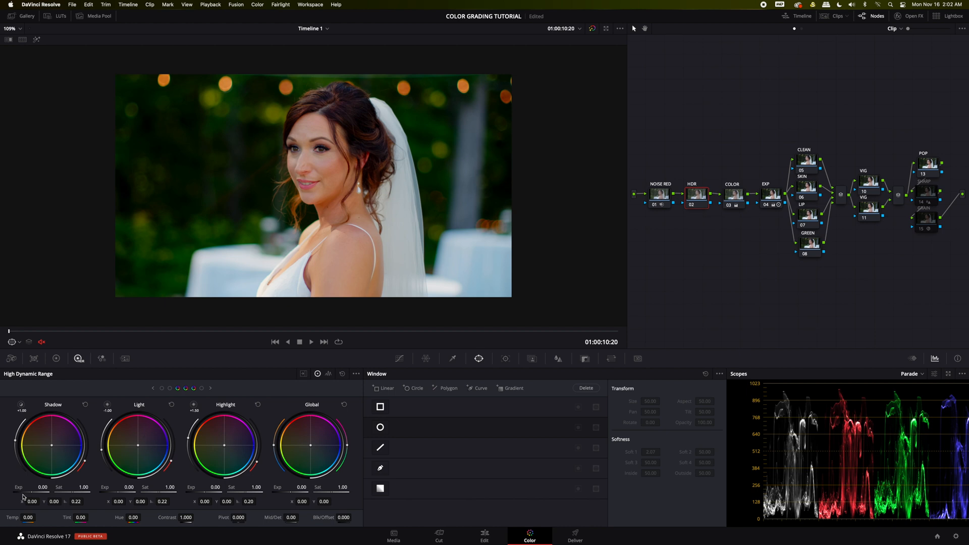
{"action": "left_click_drag", "start_coordinate": [32, 493], "coordinate": [75, 493]}
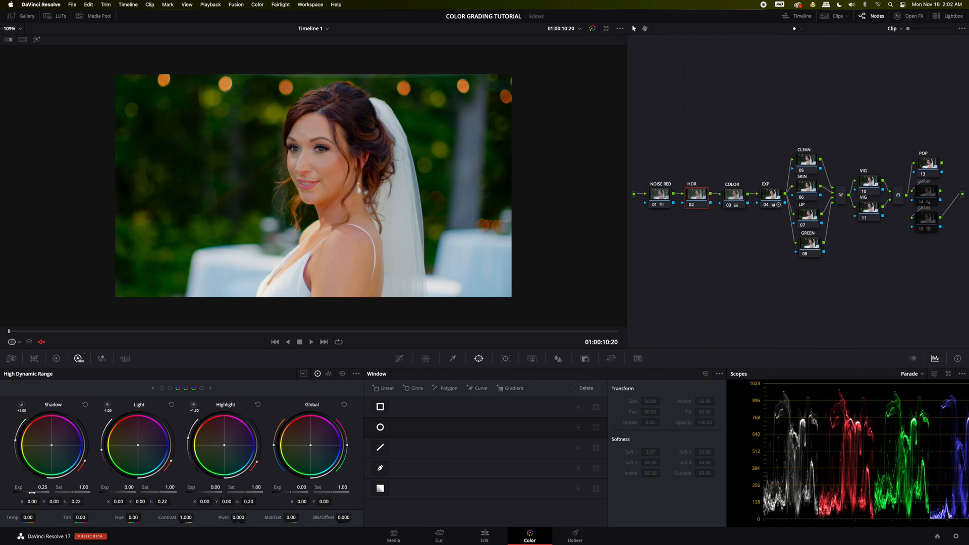
{"action": "key", "text": "ctrl+d"}
{"action": "key", "text": "ctrl+d"}
Lower the HDR node's light exposure to -0.07, save the project, and compare the node off and on.
{"action": "left_click_drag", "start_coordinate": [124, 493], "coordinate": [113, 494]}
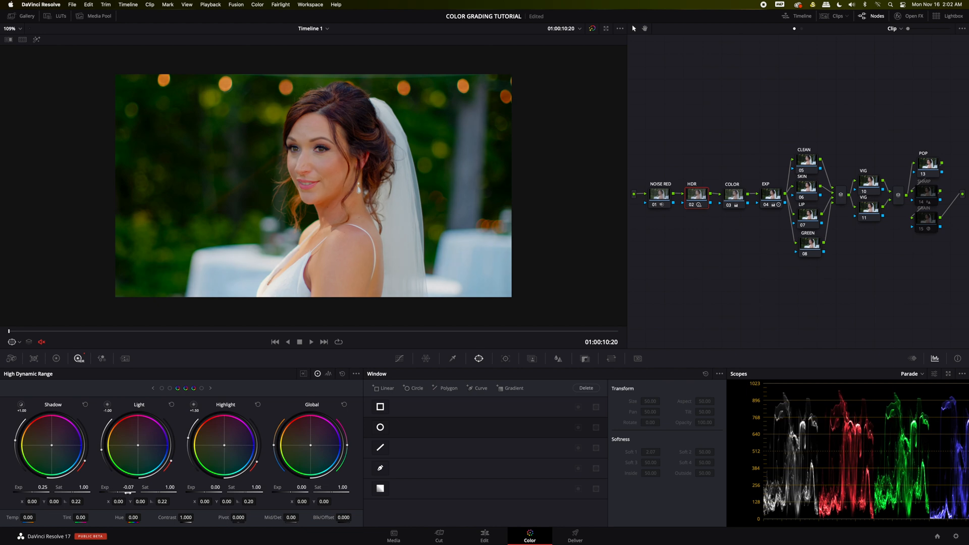
{"action": "key", "text": "super+s"}
{"action": "key", "text": "ctrl+d"}
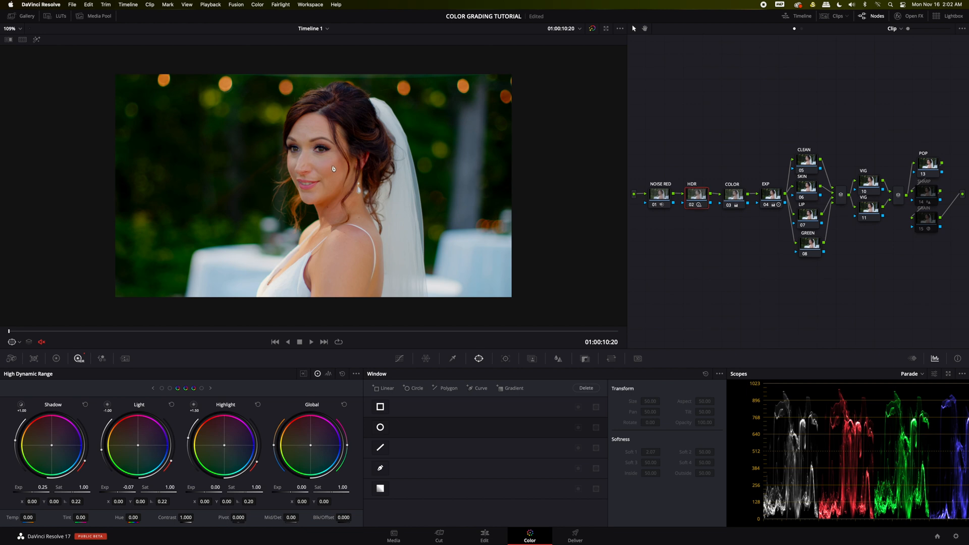
{"action": "key", "text": "ctrl+d"}
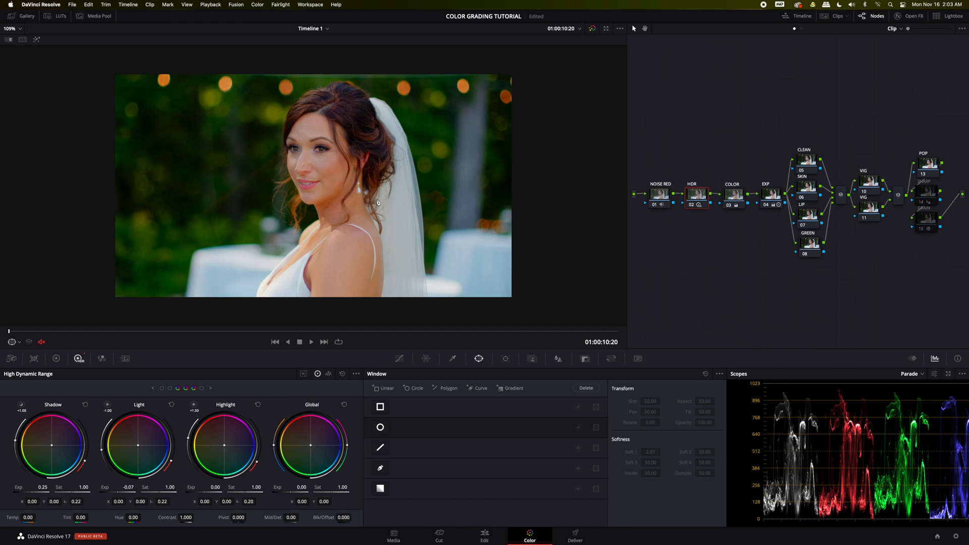
Preview the HDR node's highlight zone, lower the highlight exposure to -0.49, and compare the node off and on.
{"action": "left_click", "coordinate": [195, 406]}
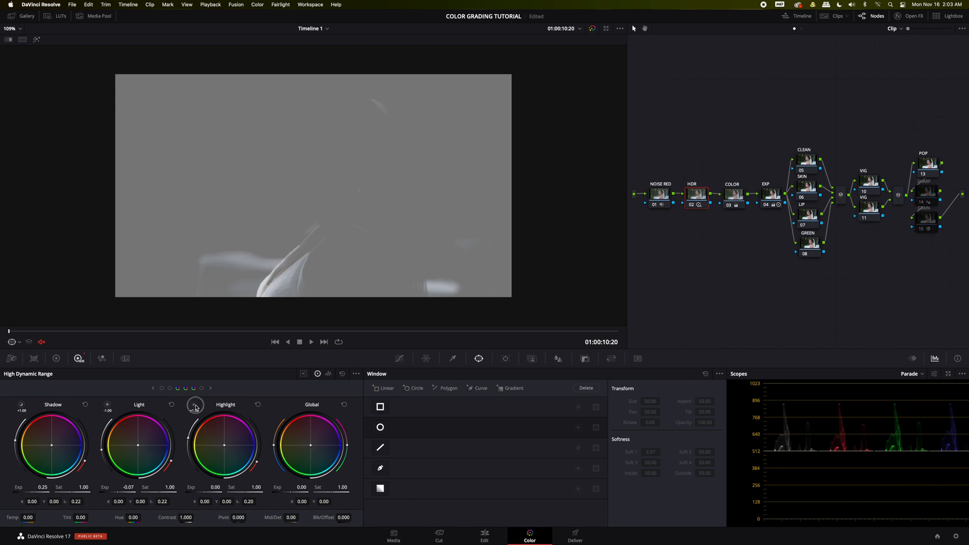
{"action": "left_click", "coordinate": [195, 407]}
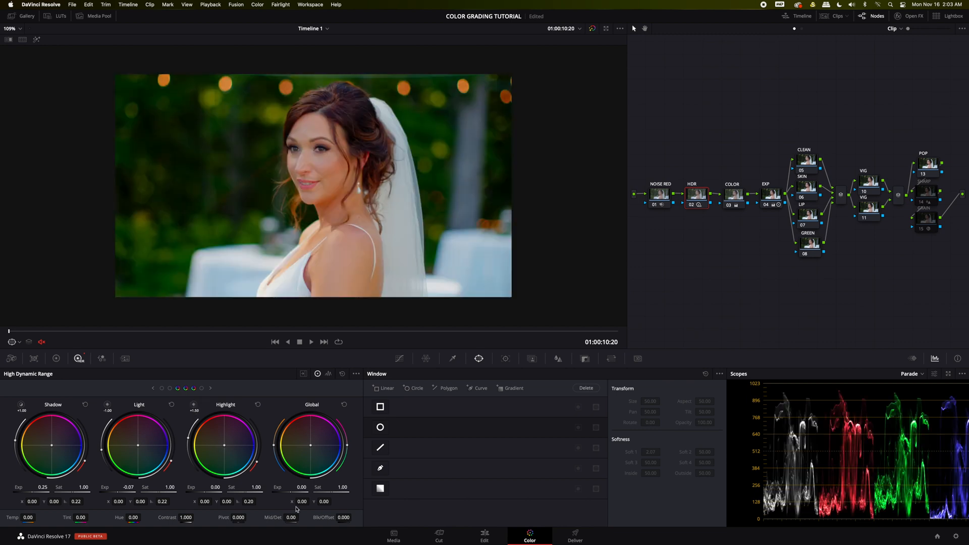
{"action": "left_click_drag", "start_coordinate": [210, 493], "coordinate": [174, 494]}
{"action": "left_click_drag", "start_coordinate": [157, 494], "coordinate": [146, 493]}
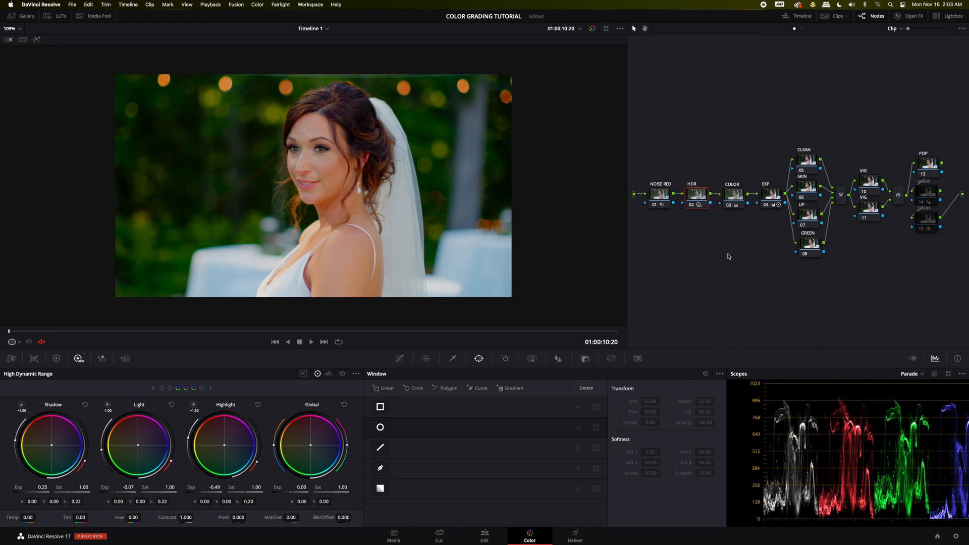
{"action": "key", "text": "super+d"}
{"action": "key", "text": "super+d"}
Select the CLEAN node and lower its gain to 0.97 across all channels.
{"action": "left_click", "coordinate": [806, 165]}
{"action": "left_click", "coordinate": [56, 359]}
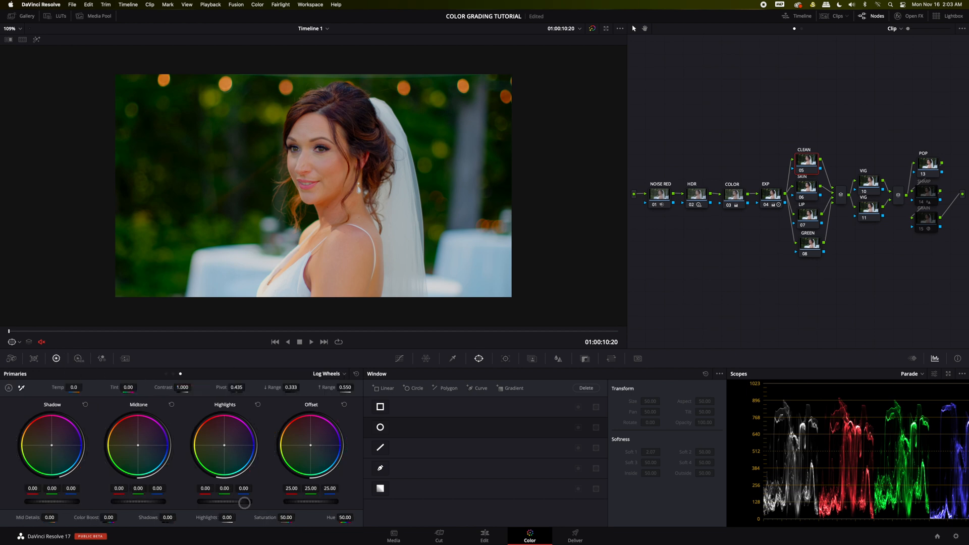
{"action": "left_click_drag", "start_coordinate": [244, 503], "coordinate": [229, 504]}
{"action": "left_click", "coordinate": [806, 162]}
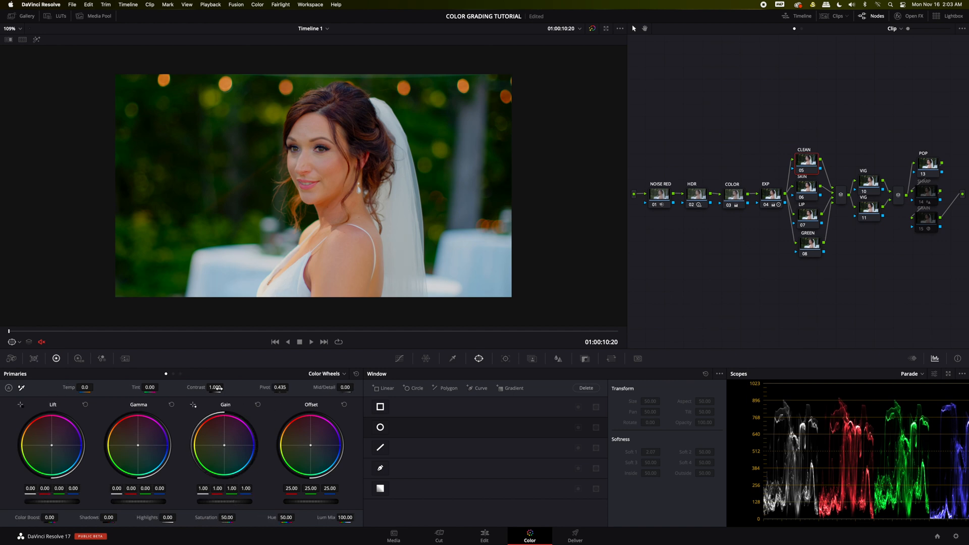
{"action": "left_click_drag", "start_coordinate": [237, 503], "coordinate": [219, 502]}
Set the CLEAN node's luminance gain to 1.00 in the primaries color bars, leaving red, green and blue at 0.97.
{"action": "left_click", "coordinate": [173, 373]}
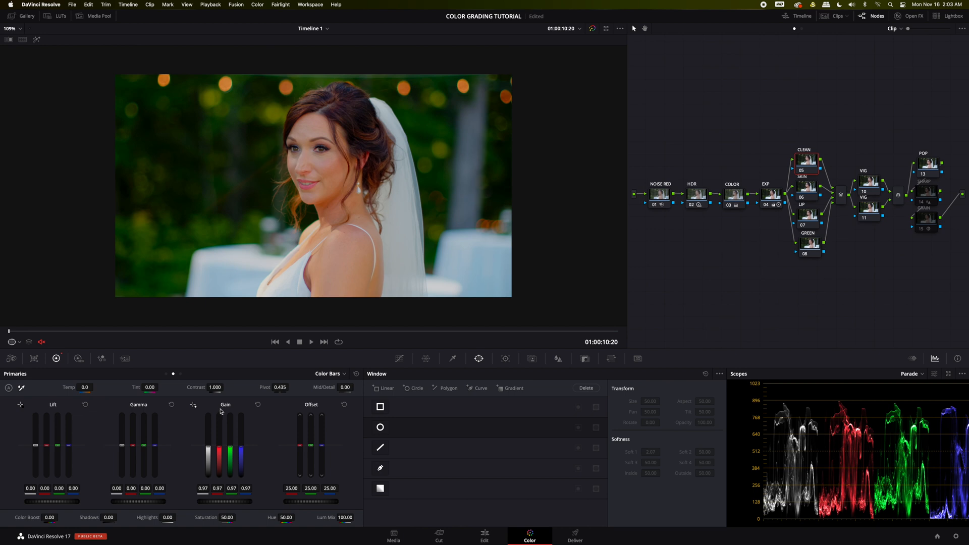
{"action": "left_click", "coordinate": [203, 488]}
{"action": "type", "text": "1"}
{"action": "key", "text": "Return"}
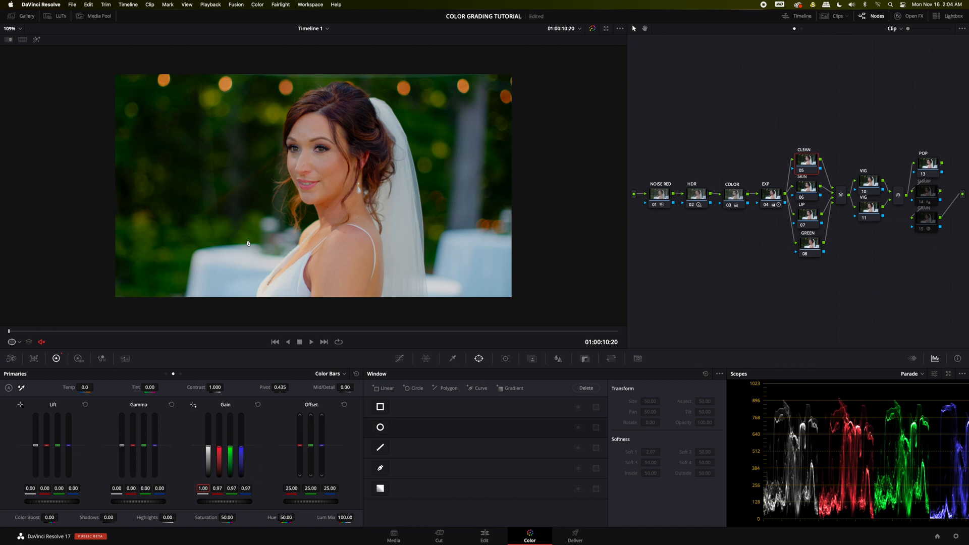
Switch the CLEAN node off and on repeatedly to compare the whites of the dress and tablecloths.
{"action": "key", "text": "ctrl+d"}
{"action": "key", "text": "ctrl+d"}
{"action": "key", "text": "ctrl+d"}
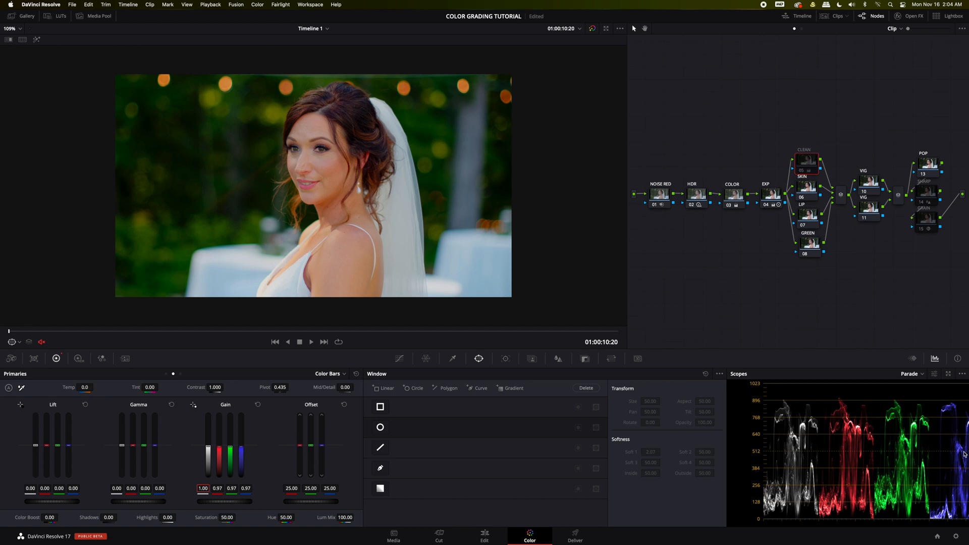
{"action": "key", "text": "ctrl+d"}
{"action": "key", "text": "ctrl+d"}
{"action": "key", "text": "ctrl+d"}
{"action": "key", "text": "ctrl+d"}
{"action": "key", "text": "ctrl+d"}
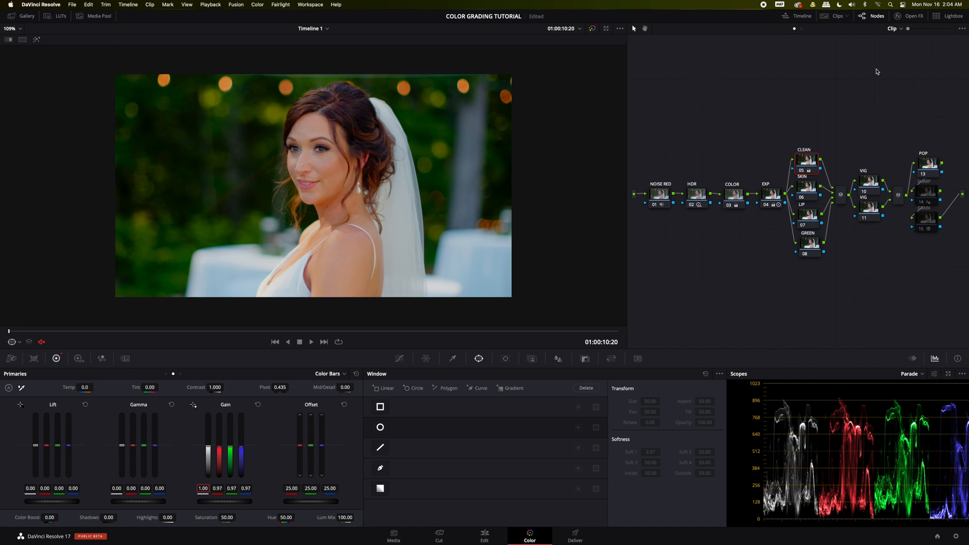
Select the SKIN node and sample the bride's skin from forehead to cheek with the HSL qualifier.
{"action": "left_click", "coordinate": [817, 185]}
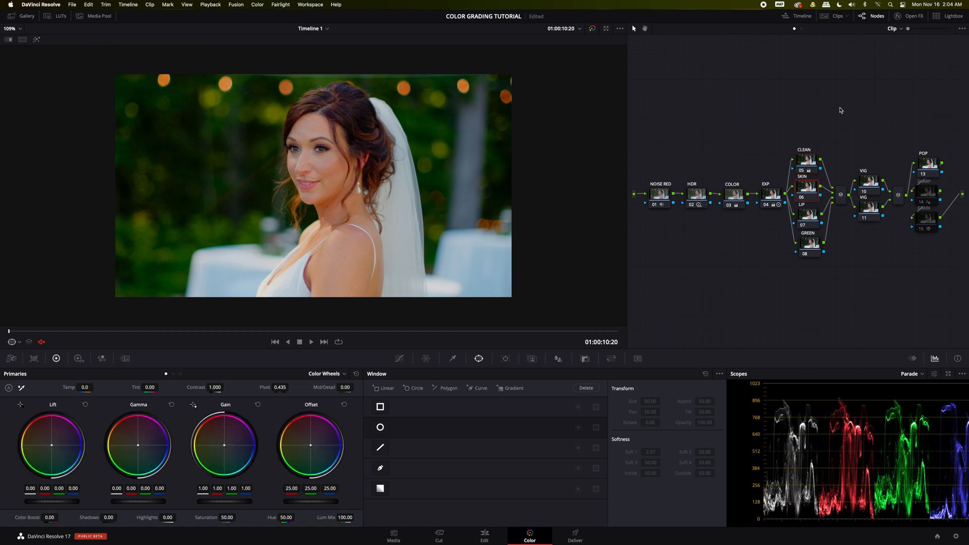
{"action": "left_click", "coordinate": [452, 359]}
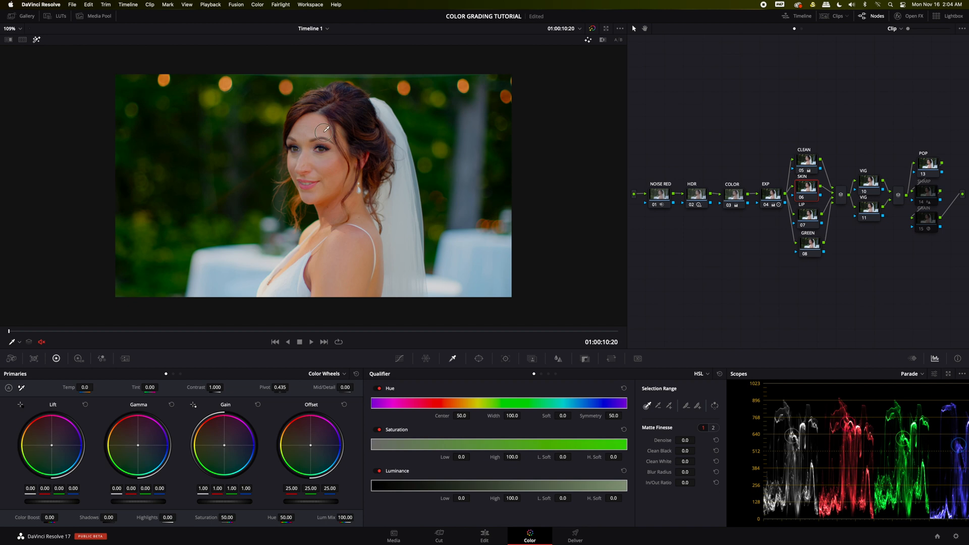
{"action": "mouse_move", "coordinate": [323, 132]}
{"action": "left_mouse_down"}
{"action": "mouse_move", "coordinate": [298, 165]}
{"action": "mouse_move", "coordinate": [335, 163]}
{"action": "mouse_move", "coordinate": [302, 160]}
{"action": "mouse_move", "coordinate": [328, 197]}
{"action": "left_mouse_up"}
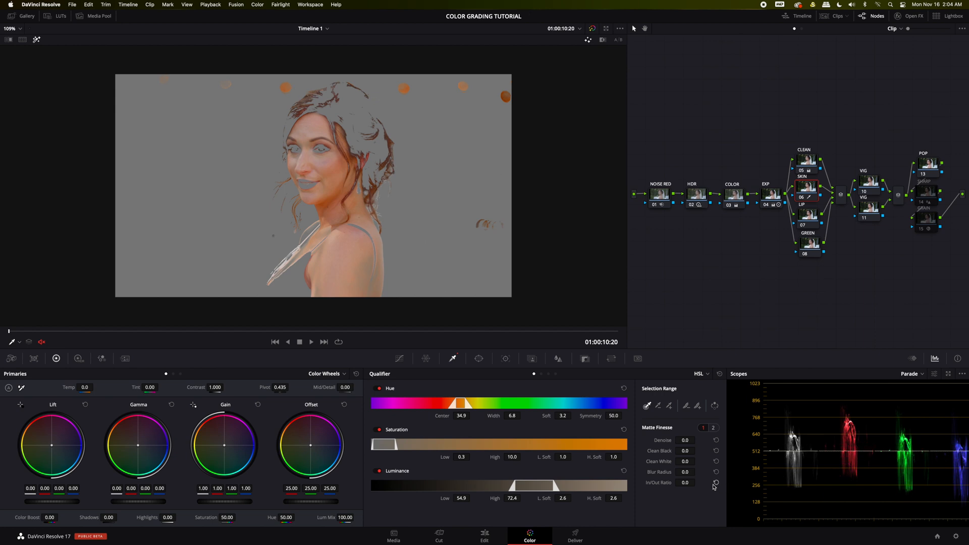
Clean up the skin matte with blur radius 42.2, clean black 36.0 and denoise 6.3.
{"action": "left_click_drag", "start_coordinate": [684, 472], "coordinate": [843, 480]}
{"action": "left_click_drag", "start_coordinate": [685, 450], "coordinate": [955, 480]}
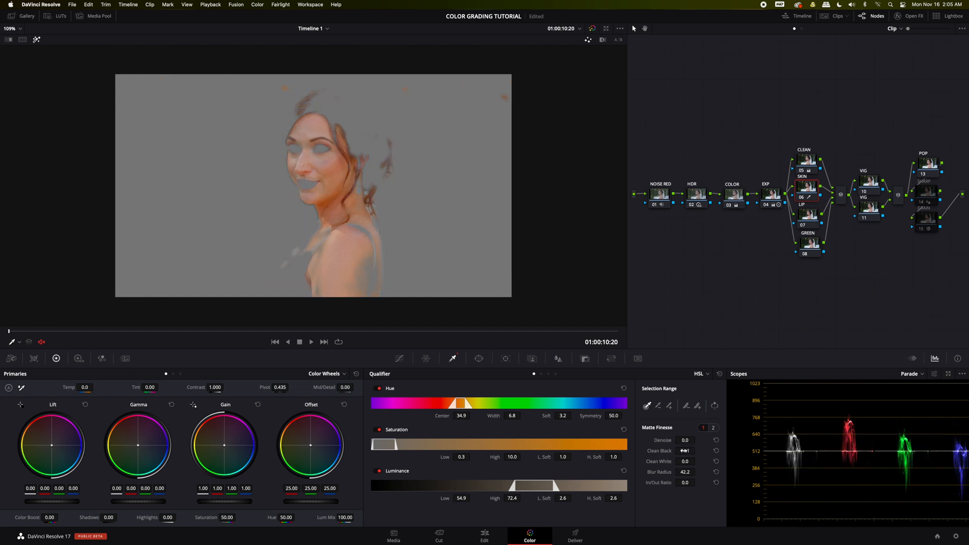
{"action": "left_click_drag", "start_coordinate": [685, 451], "coordinate": [594, 455]}
{"action": "left_click_drag", "start_coordinate": [685, 450], "coordinate": [535, 442]}
{"action": "left_click_drag", "start_coordinate": [683, 440], "coordinate": [716, 441]}
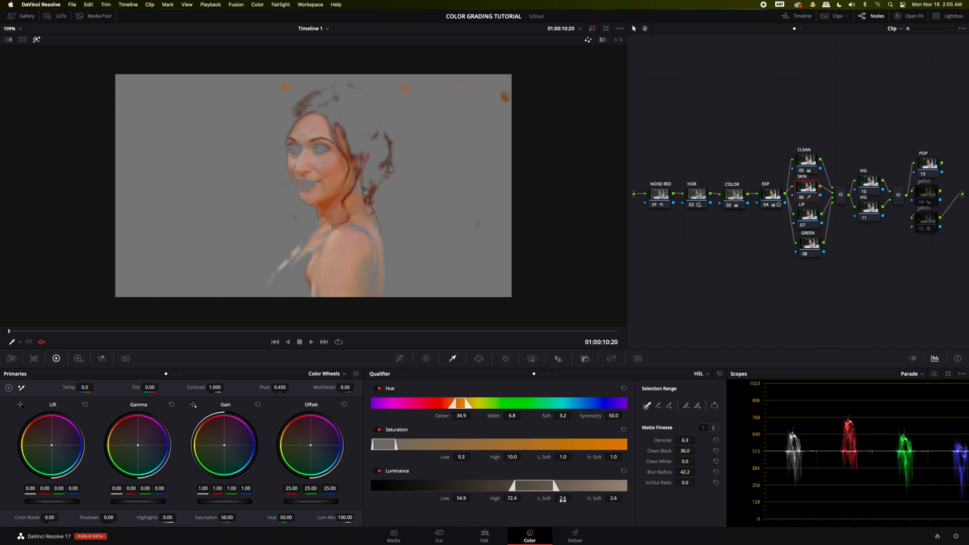
Refine the skin key: hue width 8.1, saturation low 1.7 with low softness 1.2, luminance range 59.6 to 74.7 with softness 10.9 and 9.5.
{"action": "left_click_drag", "start_coordinate": [563, 499], "coordinate": [615, 499]}
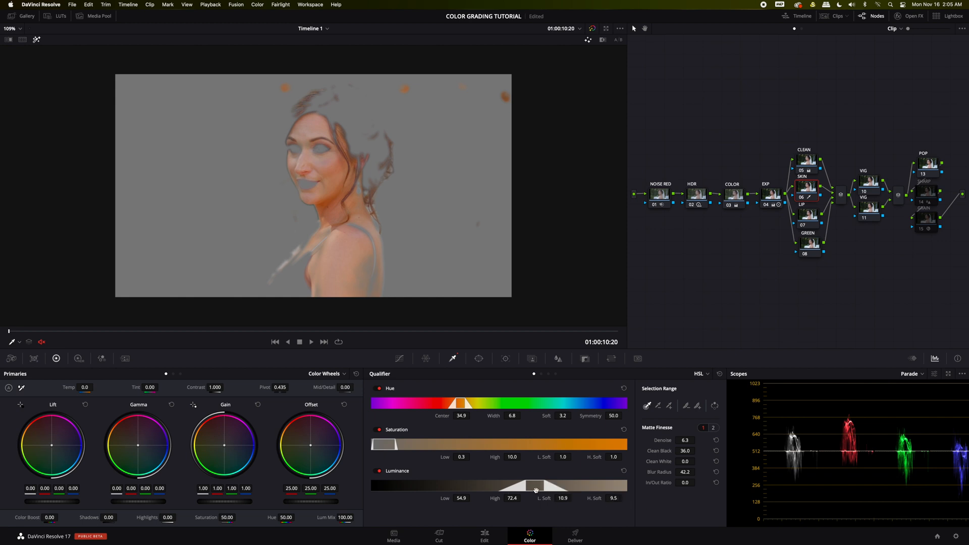
{"action": "mouse_move", "coordinate": [536, 489]}
{"action": "left_mouse_down"}
{"action": "mouse_move", "coordinate": [520, 490]}
{"action": "mouse_move", "coordinate": [543, 489]}
{"action": "left_mouse_up"}
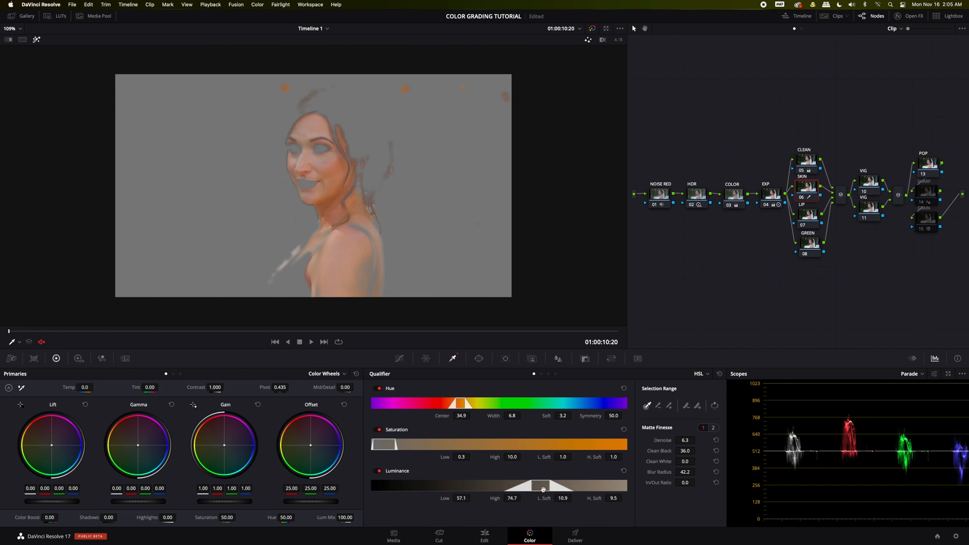
{"action": "left_click_drag", "start_coordinate": [513, 415], "coordinate": [459, 404]}
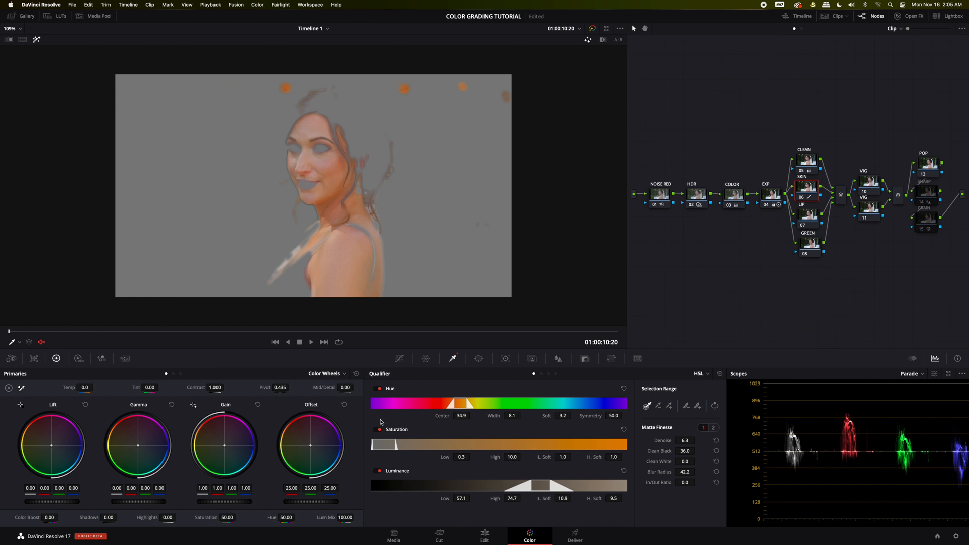
{"action": "mouse_move", "coordinate": [461, 456]}
{"action": "left_mouse_down"}
{"action": "mouse_move", "coordinate": [469, 458]}
{"action": "mouse_move", "coordinate": [461, 457]}
{"action": "left_mouse_up"}
{"action": "left_click_drag", "start_coordinate": [562, 457], "coordinate": [563, 457]}
{"action": "mouse_move", "coordinate": [468, 499]}
{"action": "left_mouse_down"}
{"action": "mouse_move", "coordinate": [477, 499]}
{"action": "mouse_move", "coordinate": [468, 499]}
{"action": "left_mouse_up"}
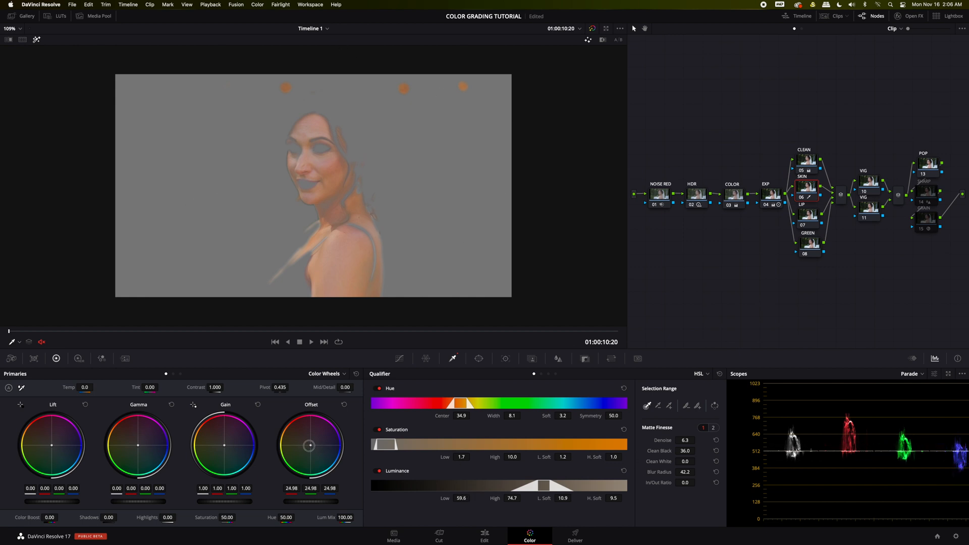
Push the SKIN node's offset to extreme yellow and green to check the selection with highlight off and on, and reset the offset.
{"action": "left_click_drag", "start_coordinate": [310, 446], "coordinate": [292, 463]}
{"action": "mouse_move", "coordinate": [484, 277]}
{"action": "left_mouse_down"}
{"action": "mouse_move", "coordinate": [530, 273]}
{"action": "mouse_move", "coordinate": [485, 277]}
{"action": "left_mouse_up"}
{"action": "left_click", "coordinate": [37, 40]}
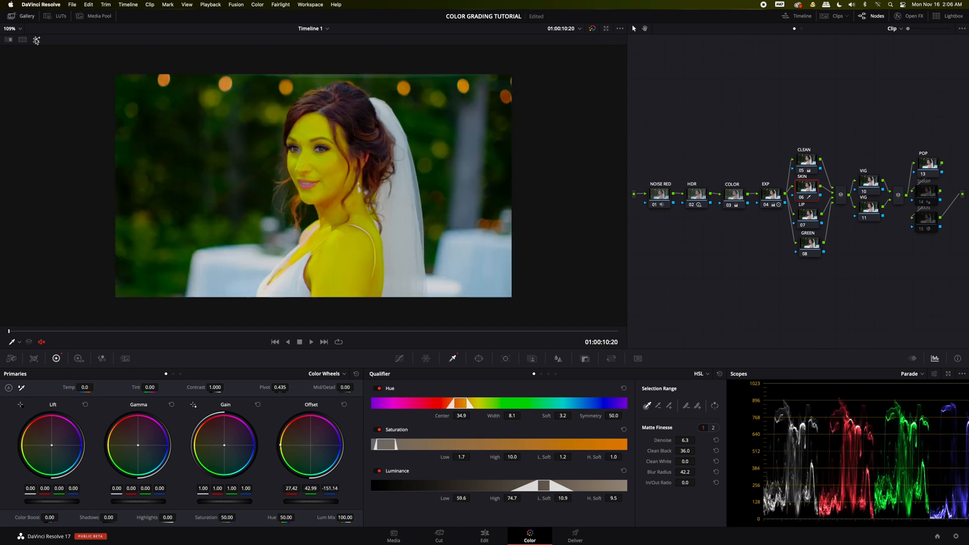
{"action": "left_click_drag", "start_coordinate": [283, 448], "coordinate": [484, 280]}
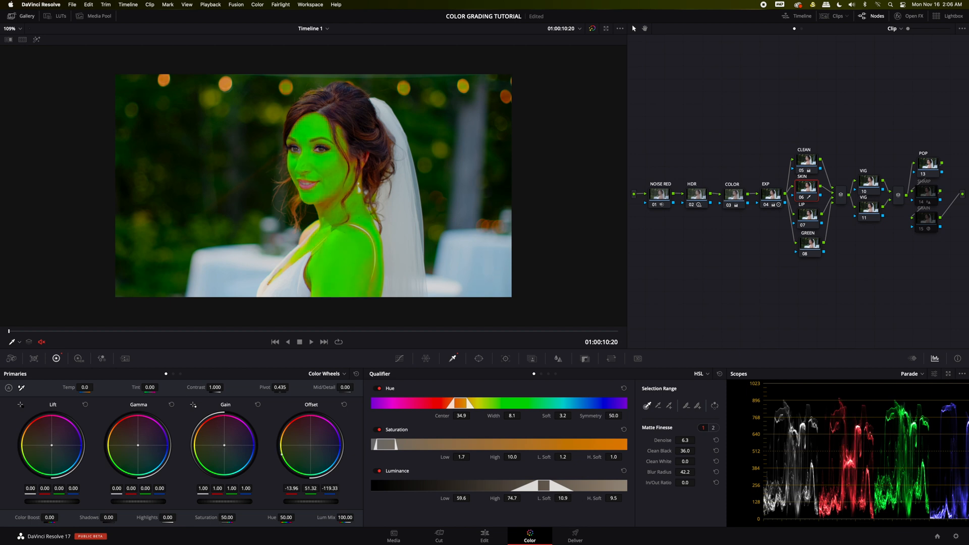
{"action": "left_click", "coordinate": [37, 40]}
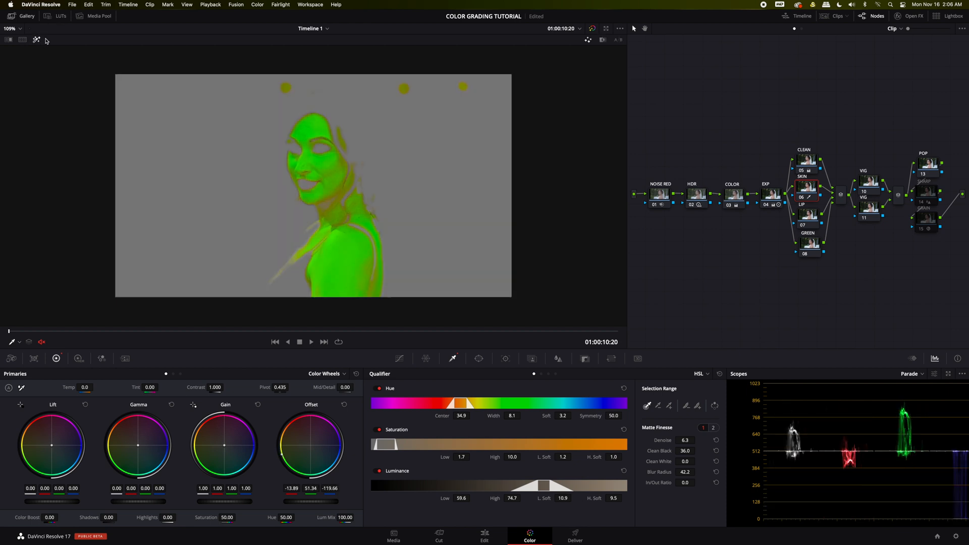
{"action": "left_click", "coordinate": [343, 405]}
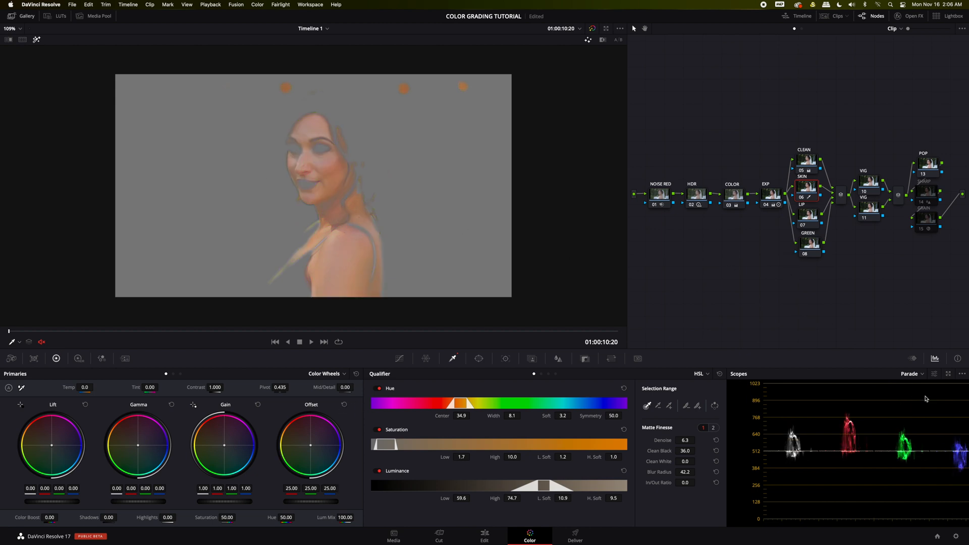
Show the vectorscope, shift the SKIN node's gamma slightly toward blue at 0.02, and turn off the highlight view.
{"action": "left_click", "coordinate": [914, 374]}
{"action": "left_click", "coordinate": [916, 404]}
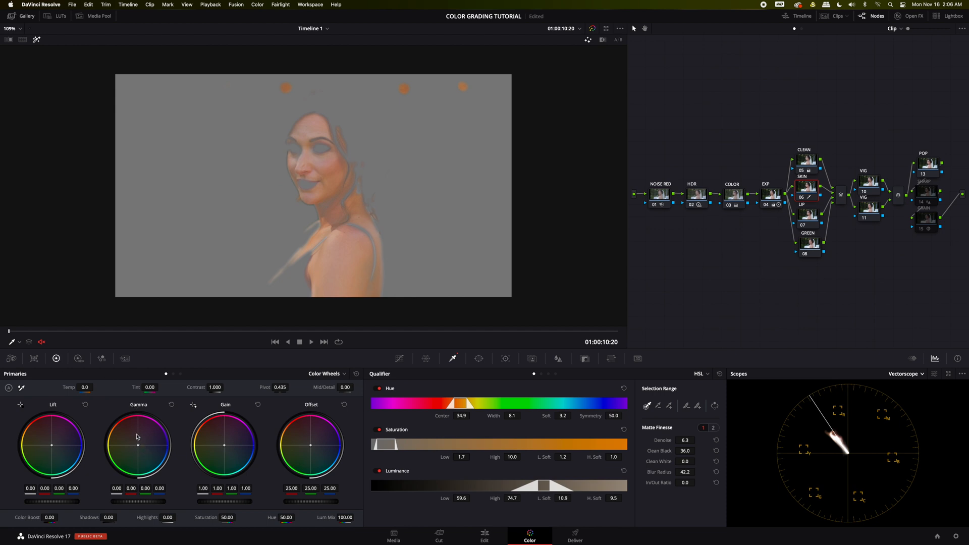
{"action": "left_click_drag", "start_coordinate": [139, 448], "coordinate": [151, 447]}
{"action": "left_click", "coordinate": [39, 40]}
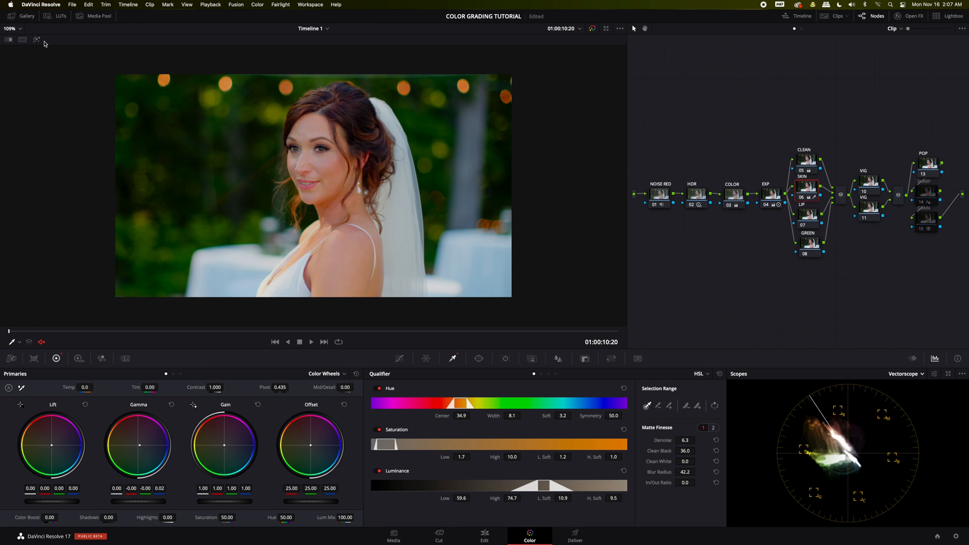
Compare the SKIN node off and on, bring back the highlight view of the selection, and save the project.
{"action": "key", "text": "ctrl+d"}
{"action": "key", "text": "ctrl+d"}
{"action": "key", "text": "ctrl+d"}
{"action": "key", "text": "ctrl+d"}
{"action": "left_click", "coordinate": [40, 41]}
{"action": "key", "text": "ctrl+d"}
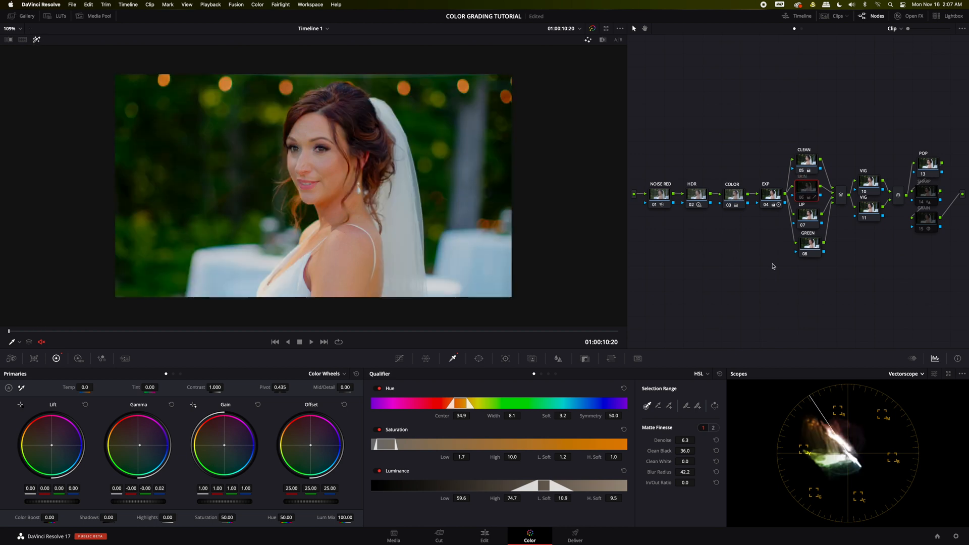
{"action": "key", "text": "ctrl+d"}
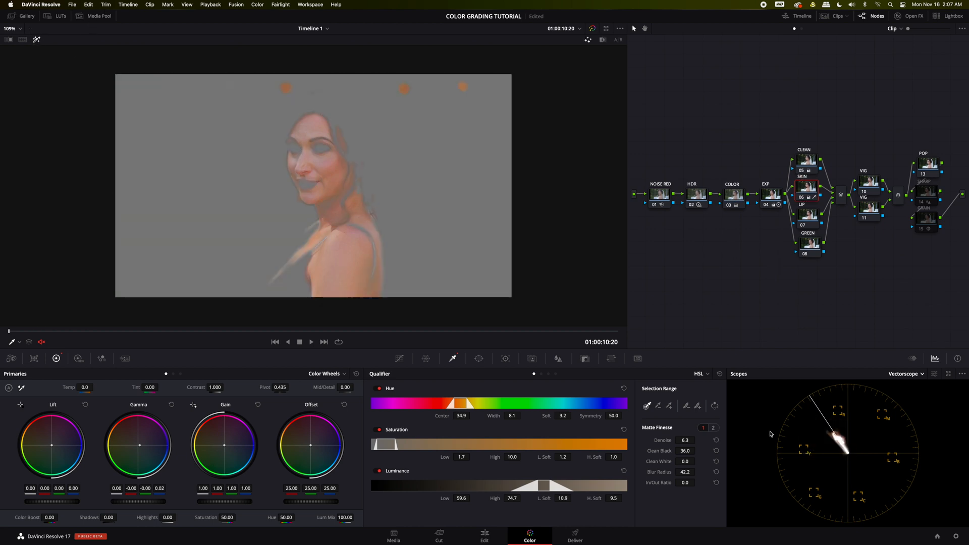
{"action": "key", "text": "super+s"}
Set the SKIN node's midtone detail to -20.50, lower the blue gain to 0.97, and nudge the lift color balance slightly.
{"action": "left_click_drag", "start_coordinate": [347, 389], "coordinate": [328, 396]}
{"action": "left_click_drag", "start_coordinate": [225, 448], "coordinate": [222, 446]}
{"action": "left_click_drag", "start_coordinate": [53, 448], "coordinate": [51, 446]}
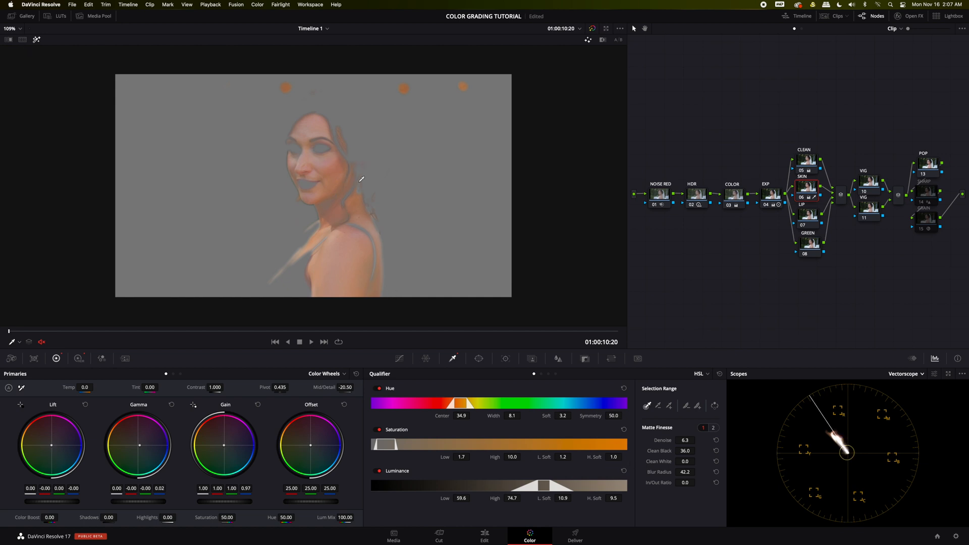
Add a Lum Vs Sat curve point at input luminance 0.02 with saturation 1.00 and drop the black end to zero saturation.
{"action": "scroll", "coordinate": [362, 175], "scroll_direction": "up", "scroll_amount": 5}
{"action": "scroll", "coordinate": [361, 180], "scroll_direction": "up", "scroll_amount": 8}
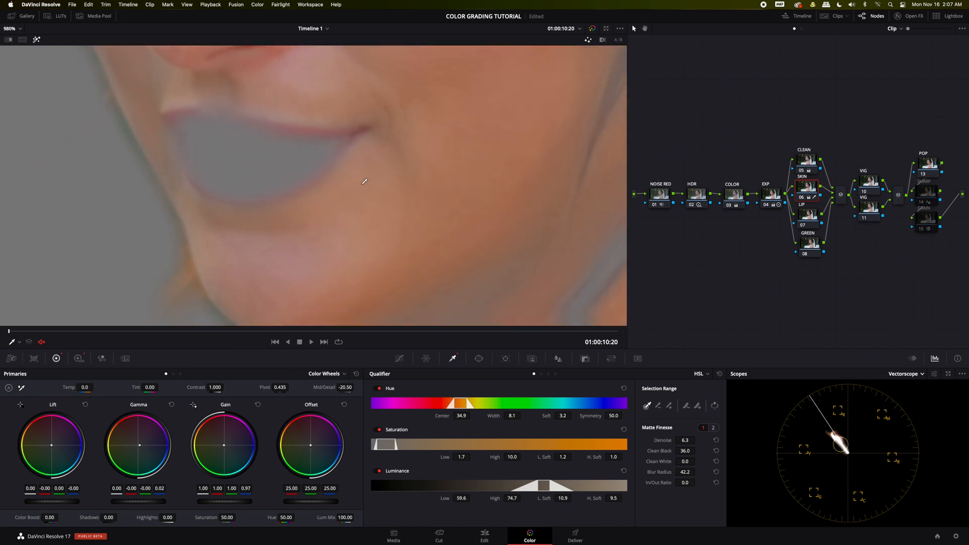
{"action": "scroll", "coordinate": [370, 182], "scroll_direction": "down", "scroll_amount": 3}
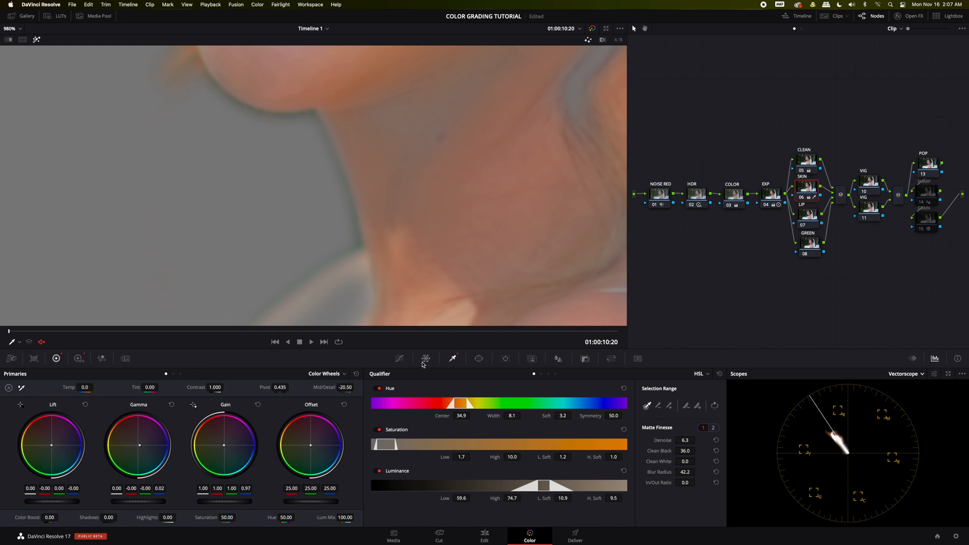
{"action": "left_click", "coordinate": [400, 359]}
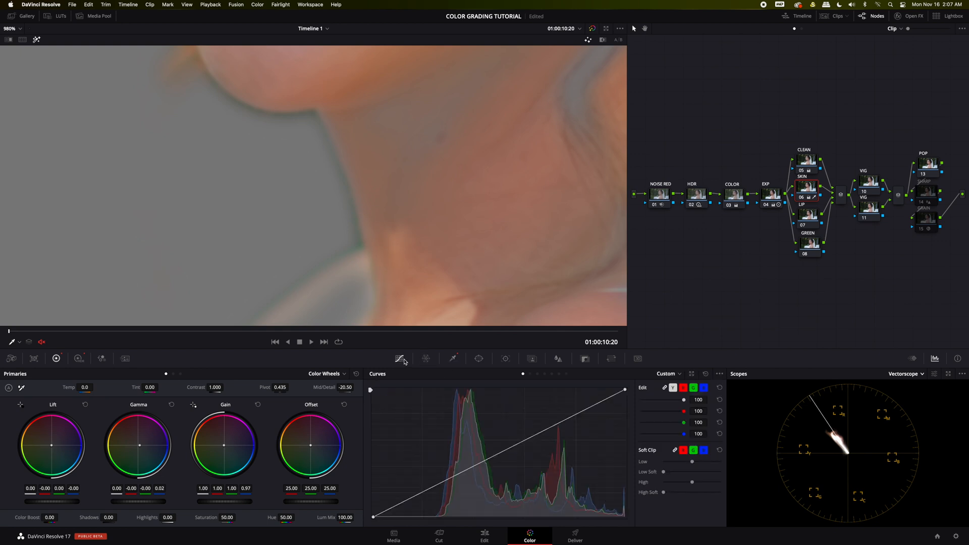
{"action": "left_click", "coordinate": [558, 374]}
{"action": "left_click", "coordinate": [552, 375]}
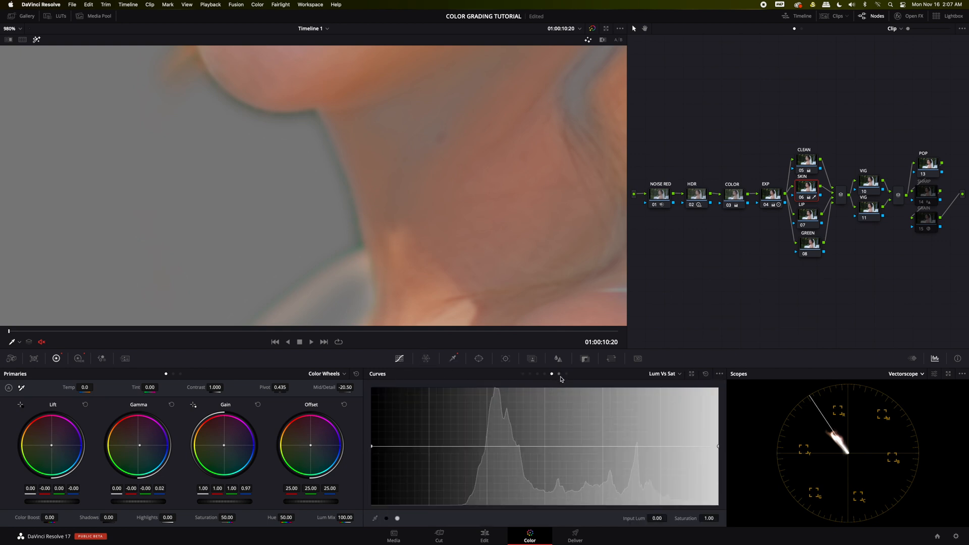
{"action": "left_click", "coordinate": [401, 447]}
{"action": "left_click_drag", "start_coordinate": [372, 448], "coordinate": [374, 526]}
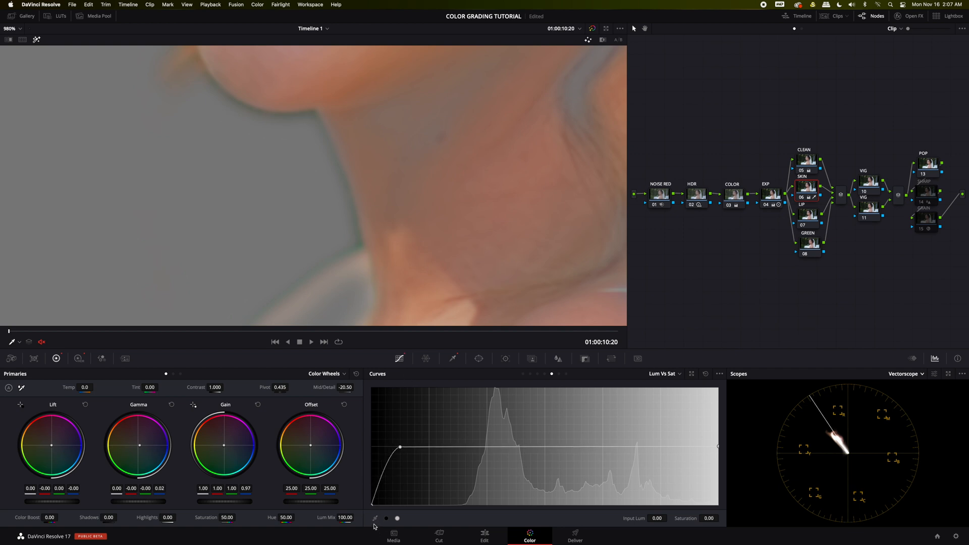
{"action": "left_click_drag", "start_coordinate": [400, 449], "coordinate": [379, 448]}
{"action": "double_click", "coordinate": [707, 519]}
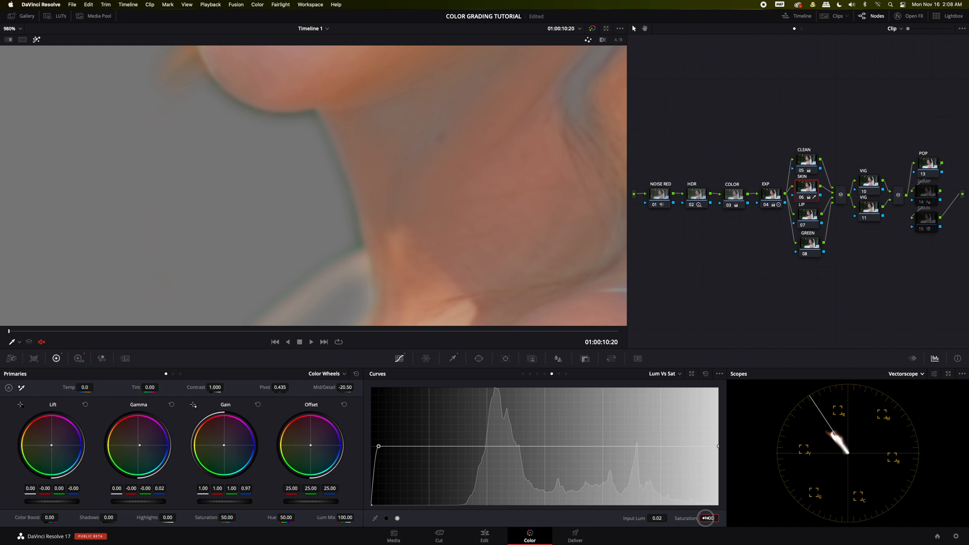
{"action": "key", "text": "Return"}
Compare the image with all grades bypassed and restored, reset the Lum Vs Sat curve, and undo the reset.
{"action": "key", "text": "shift+d"}
{"action": "key", "text": "shift+d"}
{"action": "left_click", "coordinate": [707, 375]}
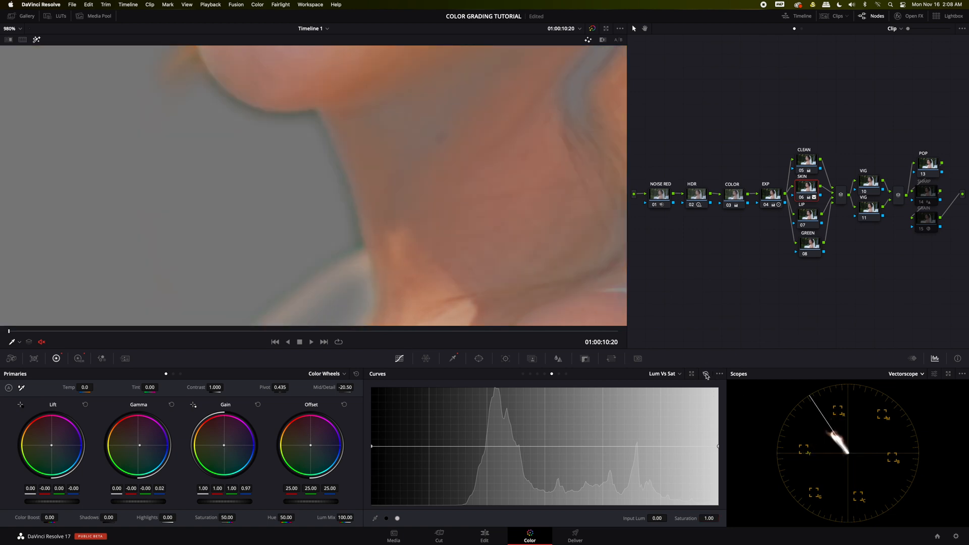
{"action": "key", "text": "super+z"}
{"action": "scroll", "coordinate": [562, 113], "scroll_direction": "down", "scroll_amount": 10}
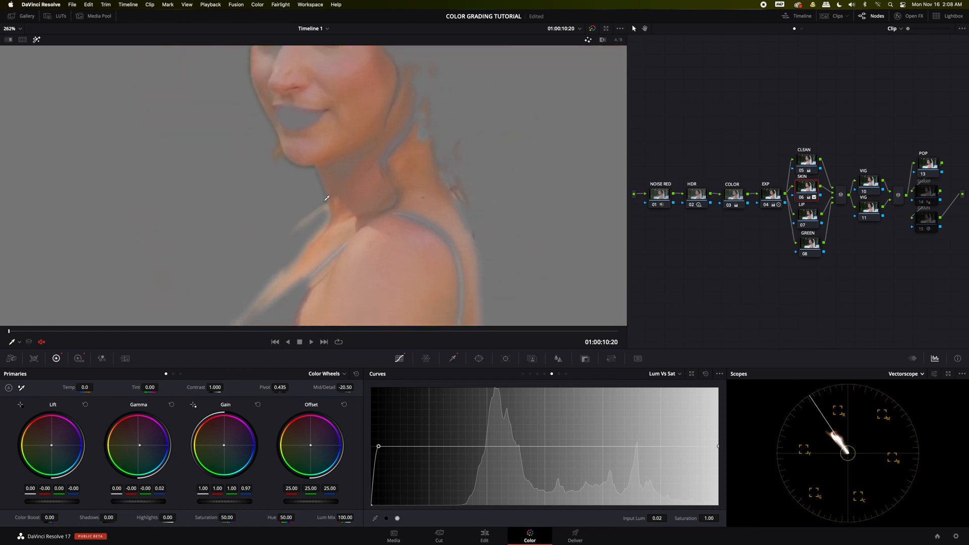
Turn off the highlight view and, with Editable Splines enabled, raise the upper spline handle of the SKIN node's custom curve slightly.
{"action": "left_click", "coordinate": [36, 39]}
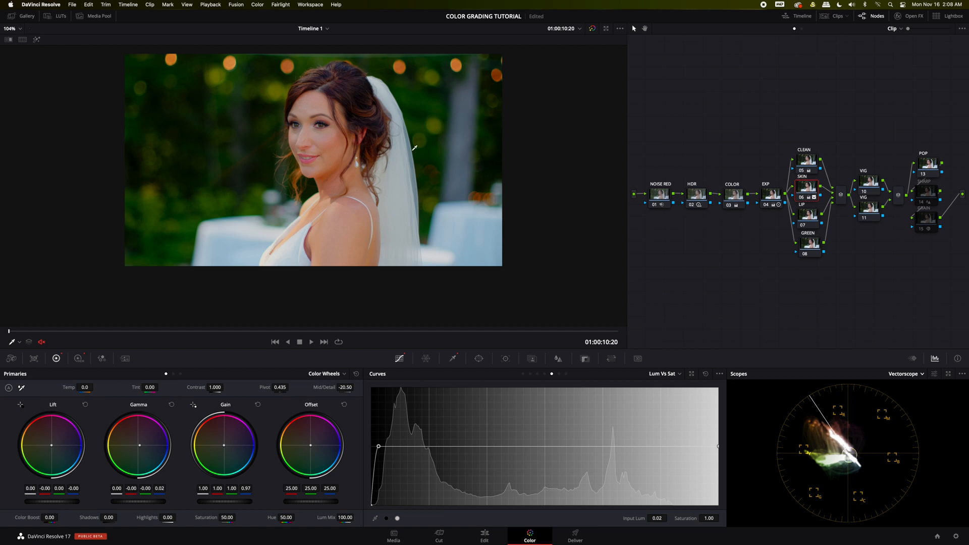
{"action": "left_click", "coordinate": [400, 358]}
{"action": "left_click", "coordinate": [523, 374]}
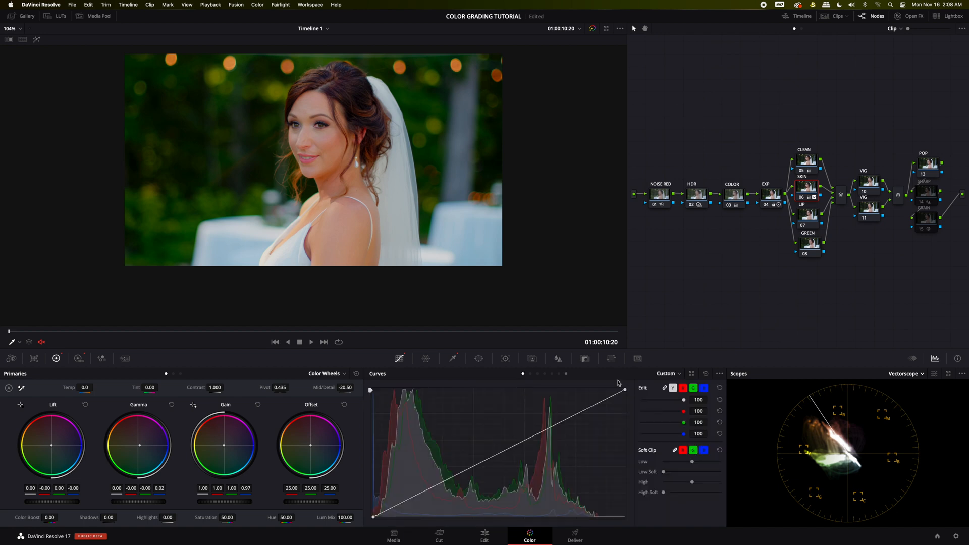
{"action": "left_click", "coordinate": [630, 390]}
{"action": "left_click", "coordinate": [719, 374]}
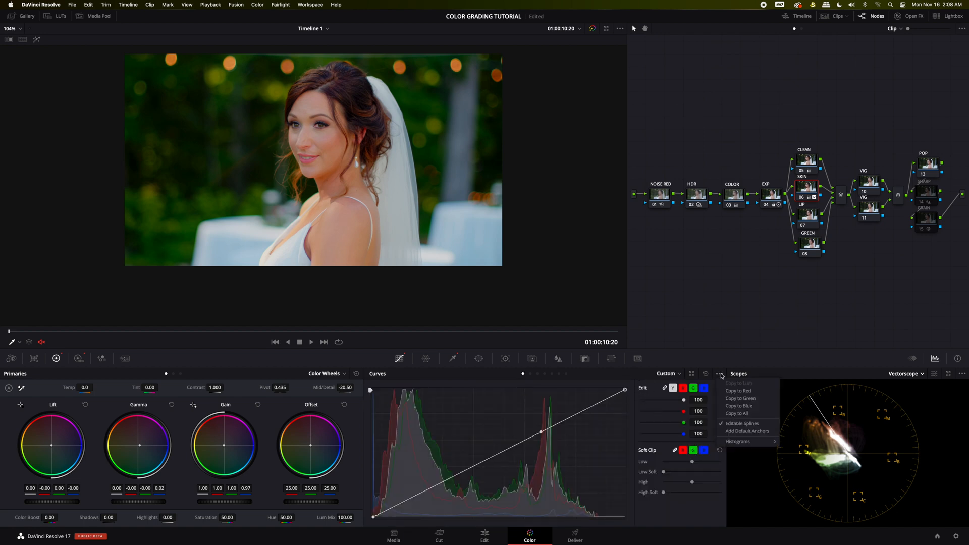
{"action": "left_click", "coordinate": [746, 425]}
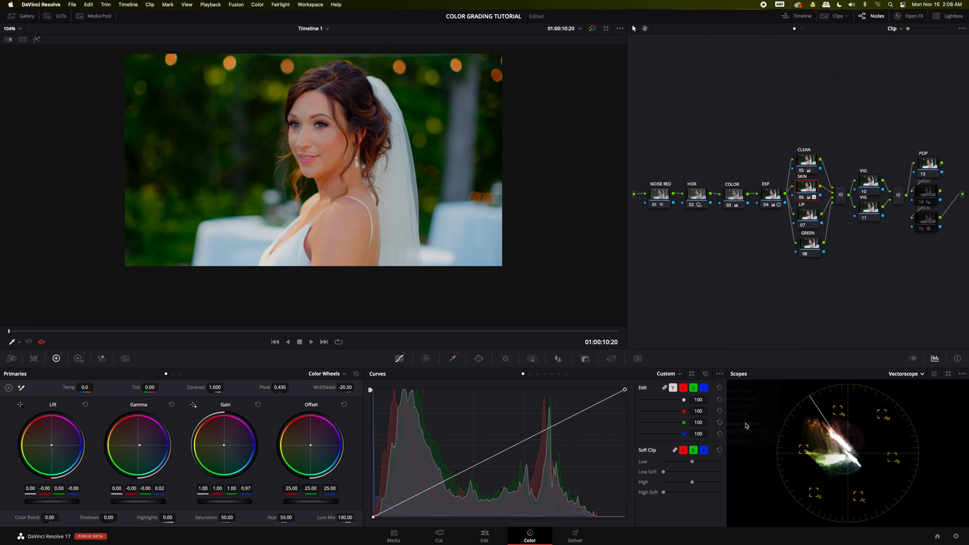
{"action": "left_click", "coordinate": [720, 374]}
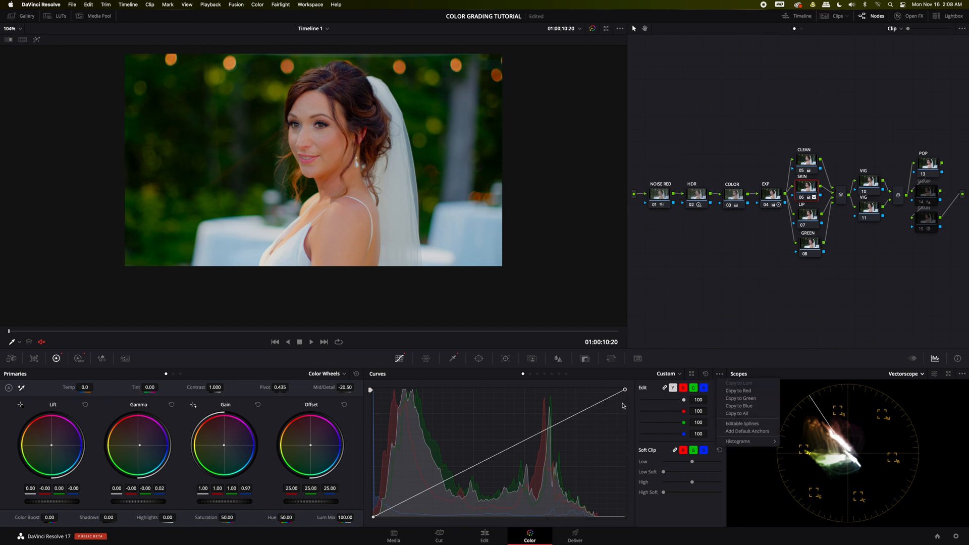
{"action": "left_click", "coordinate": [742, 423]}
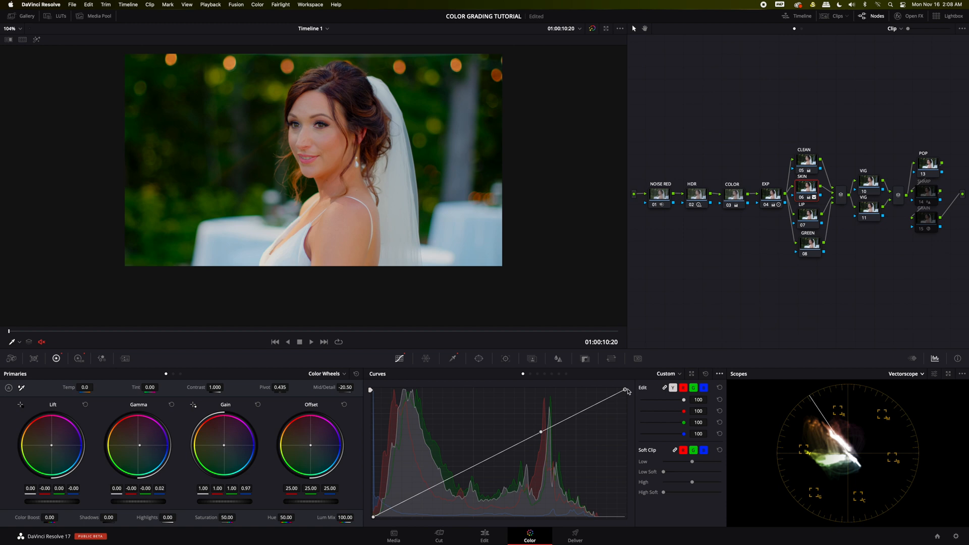
{"action": "left_click", "coordinate": [541, 431]}
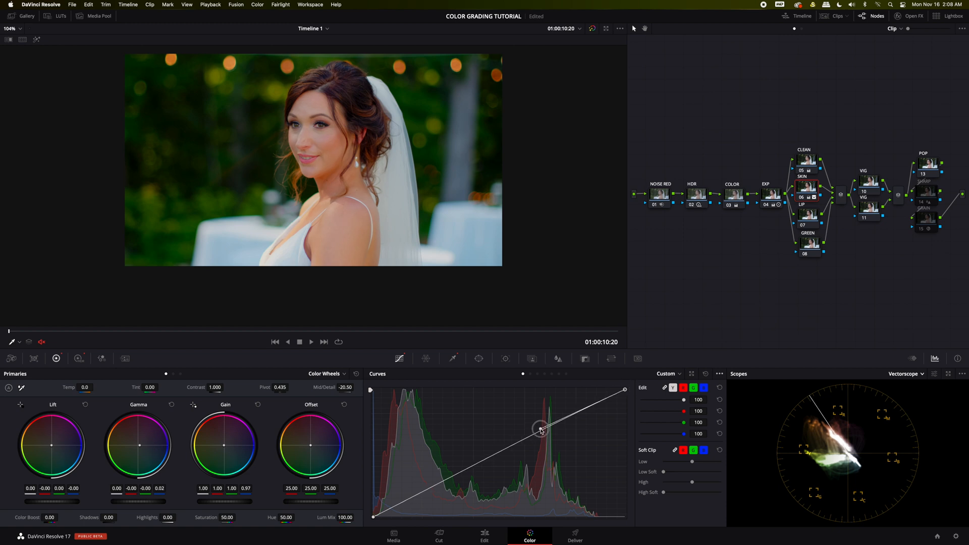
{"action": "left_click_drag", "start_coordinate": [540, 432], "coordinate": [540, 427]}
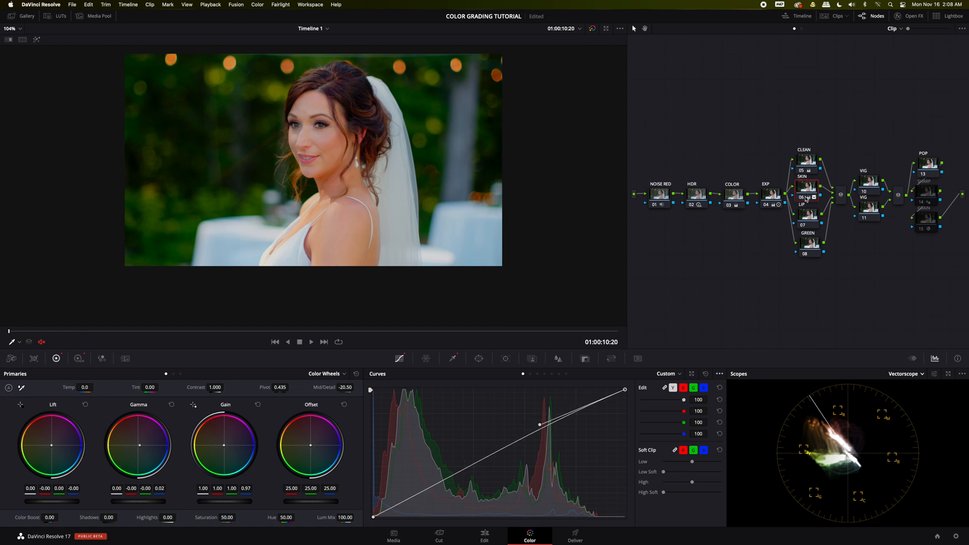
Compare the image with all nodes from NOISE RED through GREEN disabled and enabled again.
{"action": "left_click_drag", "start_coordinate": [807, 127], "coordinate": [653, 271]}
{"action": "key", "text": "ctrl+d"}
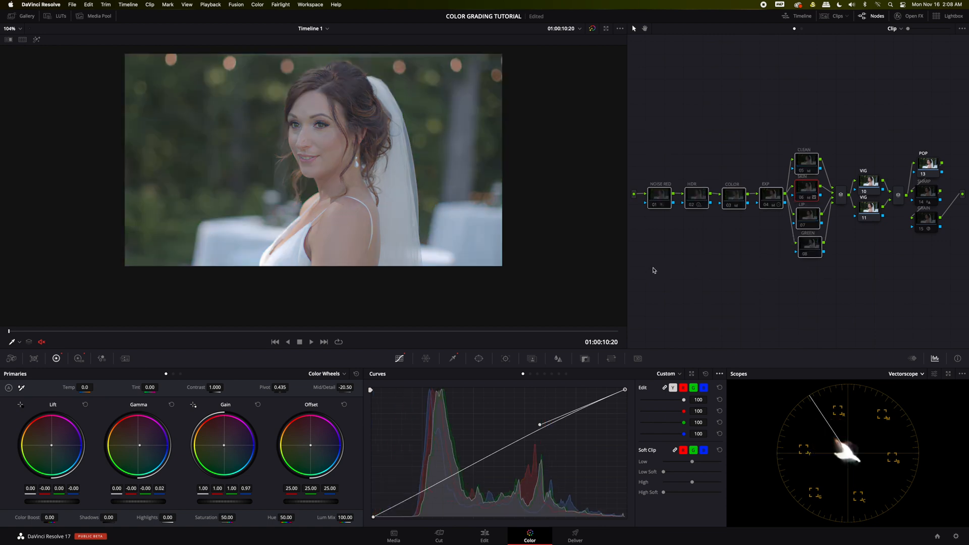
{"action": "key", "text": "ctrl+d"}
On the LIP node, sample the bride's lip color with the HSL qualifier in highlight view.
{"action": "left_click", "coordinate": [808, 212]}
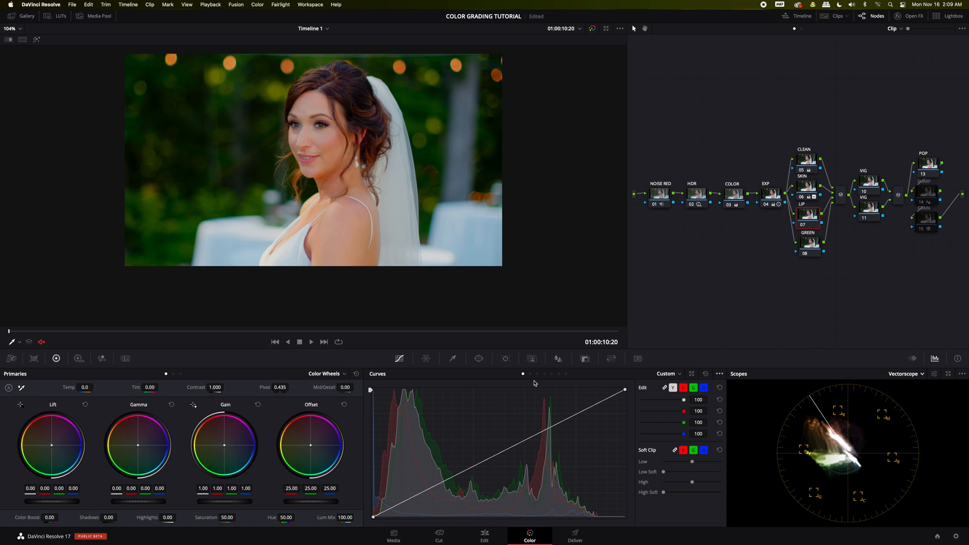
{"action": "left_click", "coordinate": [452, 358]}
{"action": "scroll", "coordinate": [311, 142], "scroll_direction": "up", "scroll_amount": 6}
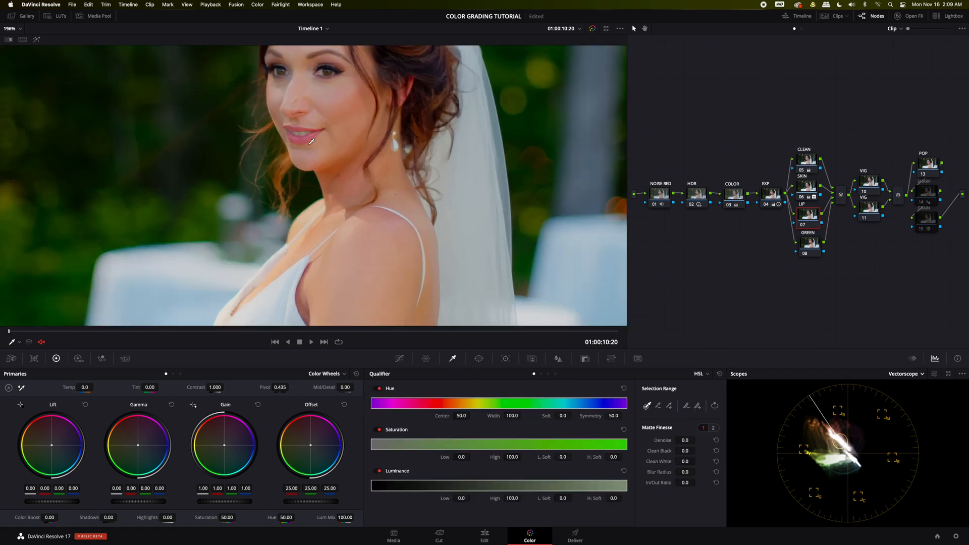
{"action": "scroll", "coordinate": [312, 142], "scroll_direction": "up", "scroll_amount": 4}
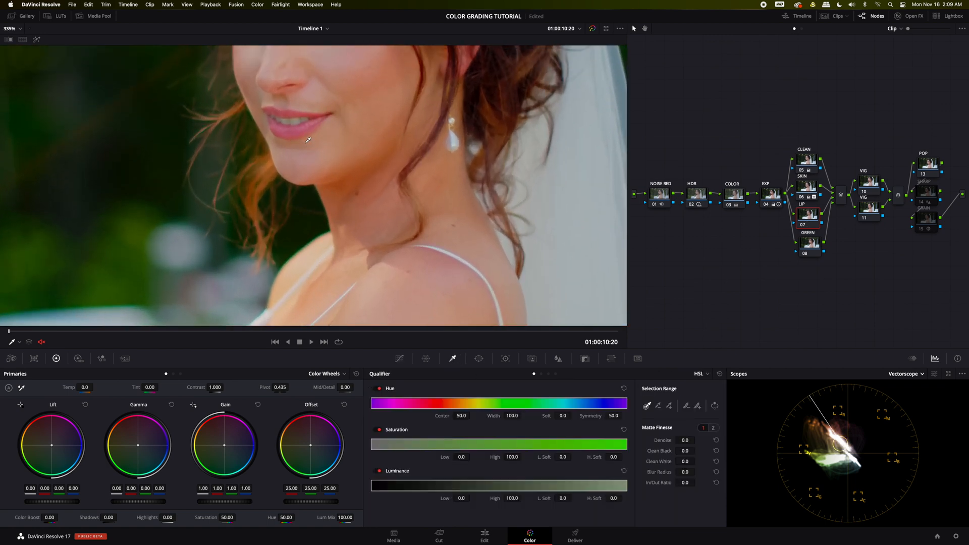
{"action": "scroll", "coordinate": [308, 139], "scroll_direction": "up", "scroll_amount": 3}
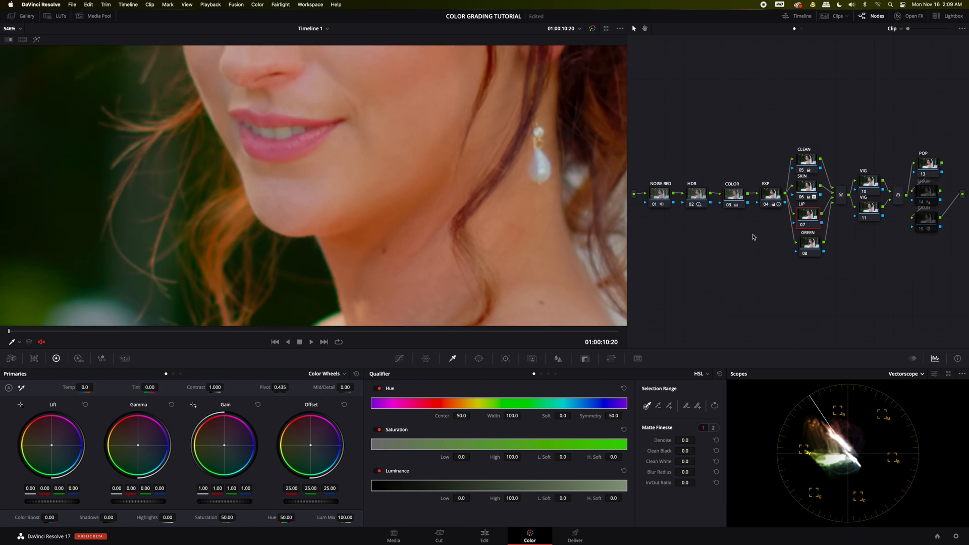
{"action": "left_click", "coordinate": [36, 40]}
{"action": "left_click", "coordinate": [311, 136]}
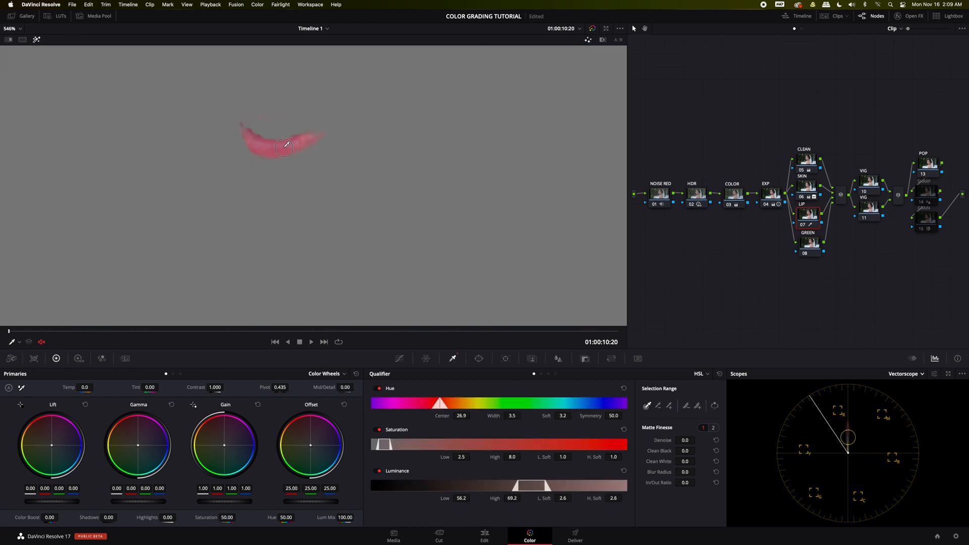
Set the LIP qualifier's hue center to 26.3 and width to 9.5, with luminance low 60.3, low softness 8.4 and high softness 6.7.
{"action": "scroll", "coordinate": [298, 140], "scroll_direction": "up", "scroll_amount": 2}
{"action": "scroll", "coordinate": [298, 140], "scroll_direction": "down", "scroll_amount": 2}
{"action": "left_click_drag", "start_coordinate": [462, 416], "coordinate": [462, 416]}
{"action": "scroll", "coordinate": [340, 180], "scroll_direction": "down", "scroll_amount": 4}
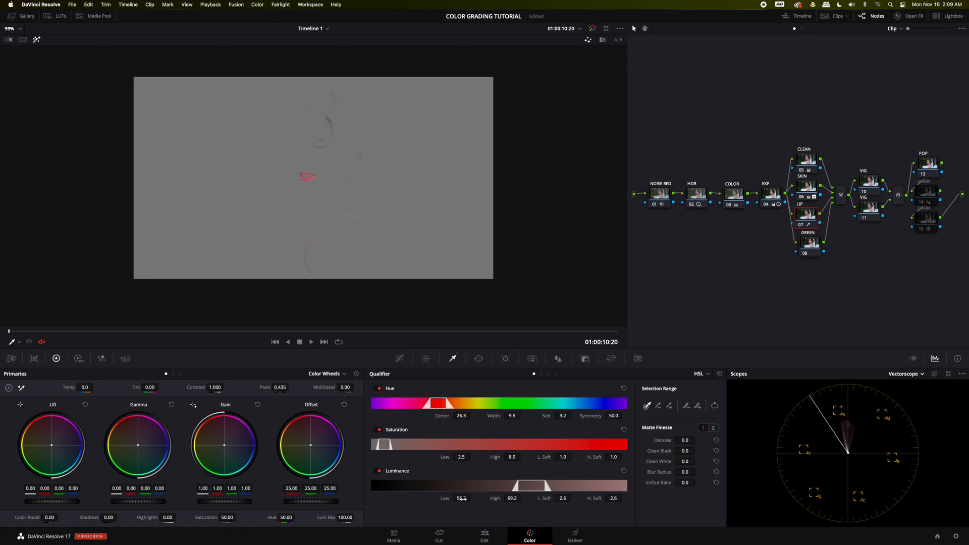
{"action": "left_click_drag", "start_coordinate": [462, 498], "coordinate": [478, 498]}
{"action": "left_click_drag", "start_coordinate": [539, 497], "coordinate": [601, 498]}
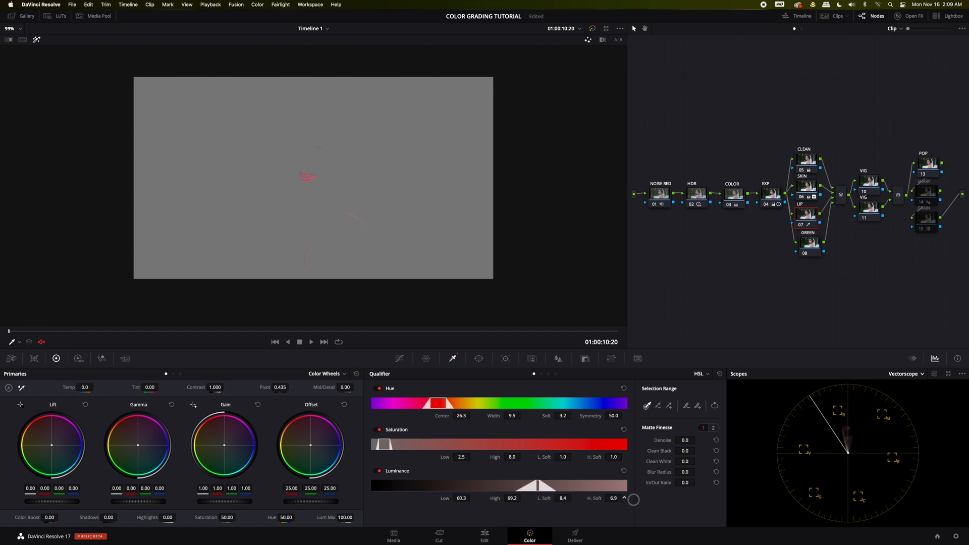
Refine the LIP matte with denoise 1.1, clean black 9.3, clean white 0.8, blur radius 28.4, luminance low 60.6 and saturation low 4.0.
{"action": "mouse_move", "coordinate": [693, 478]}
{"action": "left_mouse_down"}
{"action": "mouse_move", "coordinate": [772, 478]}
{"action": "mouse_move", "coordinate": [699, 475]}
{"action": "mouse_move", "coordinate": [707, 452]}
{"action": "mouse_move", "coordinate": [721, 453]}
{"action": "mouse_move", "coordinate": [689, 462]}
{"action": "left_mouse_up"}
{"action": "left_click_drag", "start_coordinate": [461, 498], "coordinate": [463, 499]}
{"action": "scroll", "coordinate": [328, 165], "scroll_direction": "up", "scroll_amount": 5}
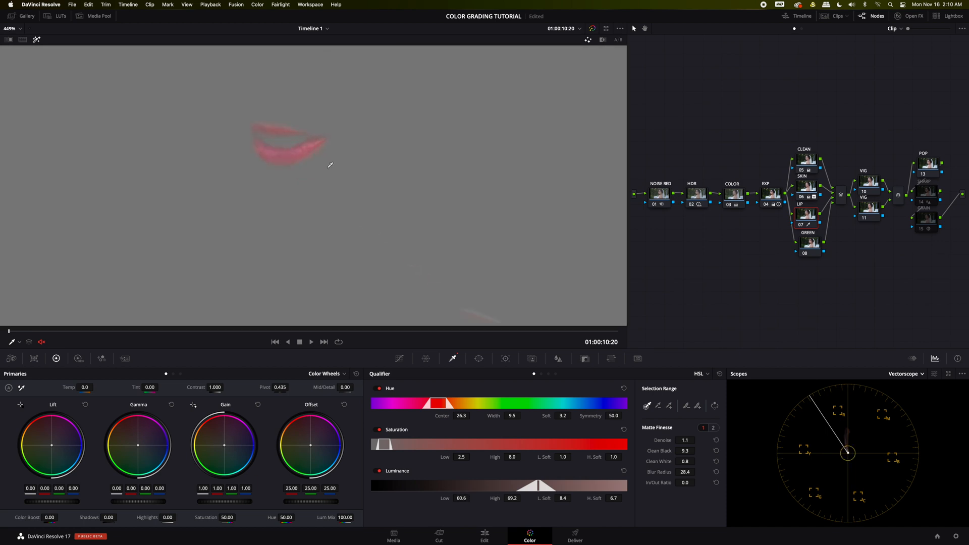
{"action": "scroll", "coordinate": [378, 147], "scroll_direction": "down", "scroll_amount": 3}
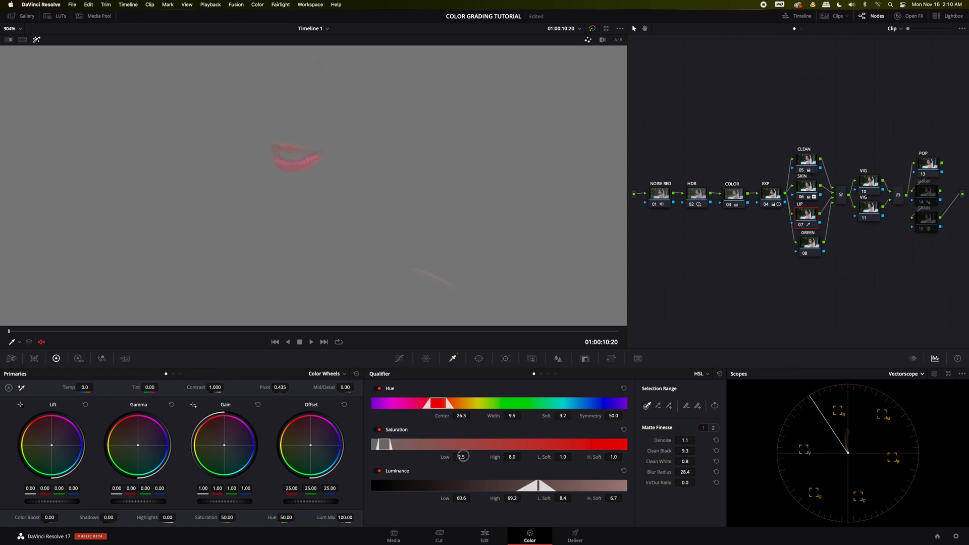
{"action": "left_click_drag", "start_coordinate": [460, 456], "coordinate": [472, 456]}
{"action": "scroll", "coordinate": [356, 212], "scroll_direction": "down", "scroll_amount": 2}
{"action": "scroll", "coordinate": [356, 211], "scroll_direction": "down", "scroll_amount": 3}
{"action": "scroll", "coordinate": [357, 212], "scroll_direction": "up", "scroll_amount": 3}
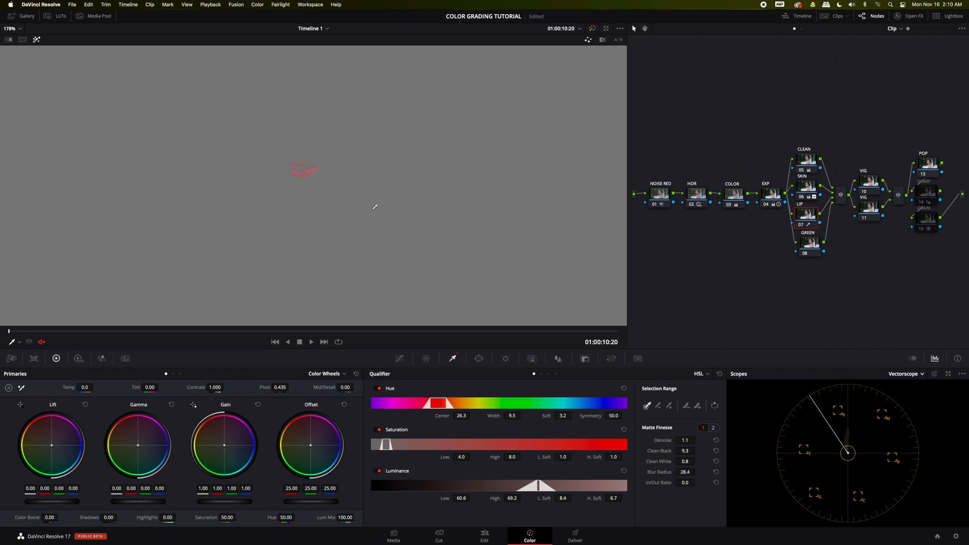
Switch the scopes to Parade and set the LIP node's gamma to red 0.02, green -0.01, blue 0.02, with midtone detail -25.00.
{"action": "left_click", "coordinate": [905, 375]}
{"action": "left_click", "coordinate": [906, 387]}
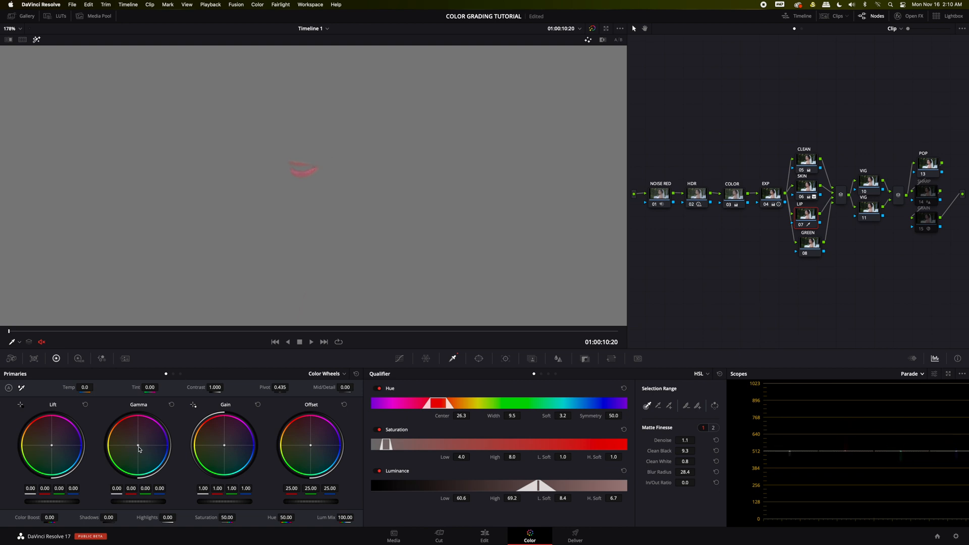
{"action": "left_click_drag", "start_coordinate": [138, 448], "coordinate": [276, 313]}
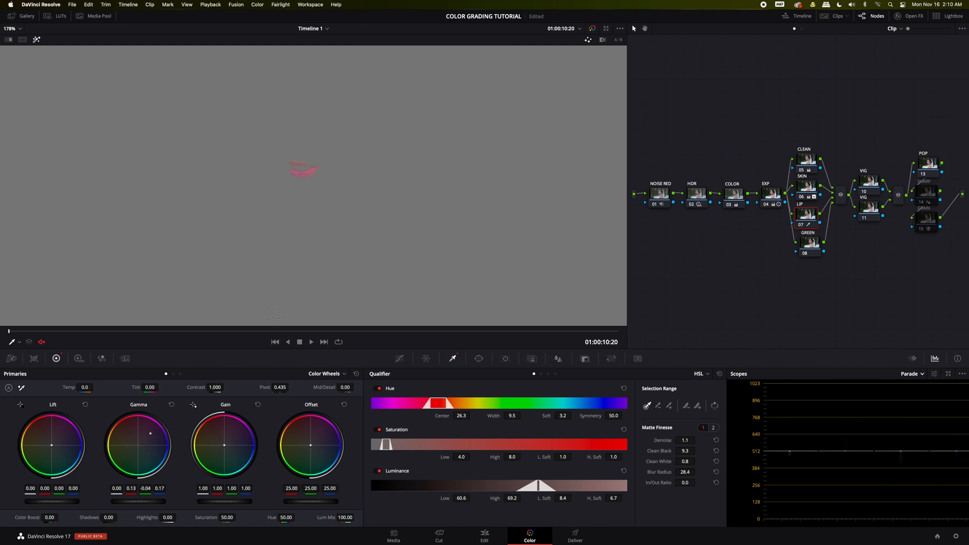
{"action": "double_click", "coordinate": [157, 429]}
{"action": "left_click_drag", "start_coordinate": [138, 450], "coordinate": [157, 424]}
{"action": "left_click_drag", "start_coordinate": [352, 388], "coordinate": [346, 387]}
Raise the upper spline handle of the LIP node's custom curve and turn off the highlight view to judge the lips.
{"action": "left_click", "coordinate": [399, 359]}
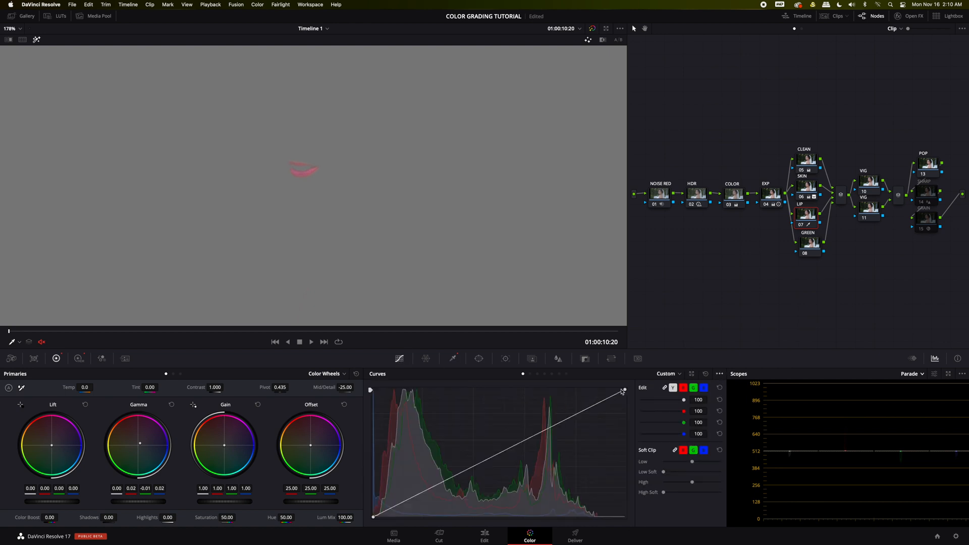
{"action": "left_click_drag", "start_coordinate": [541, 432], "coordinate": [539, 423]}
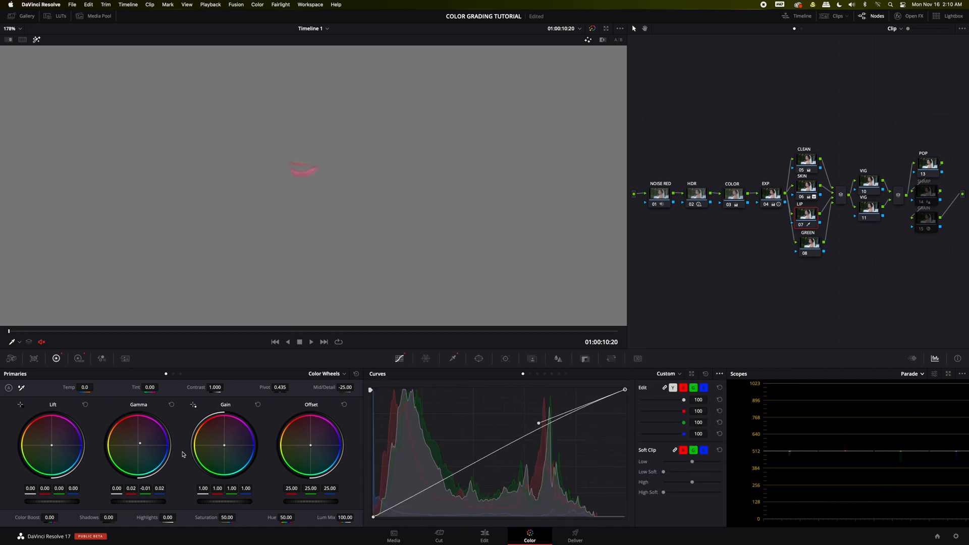
{"action": "key", "text": "shift+h"}
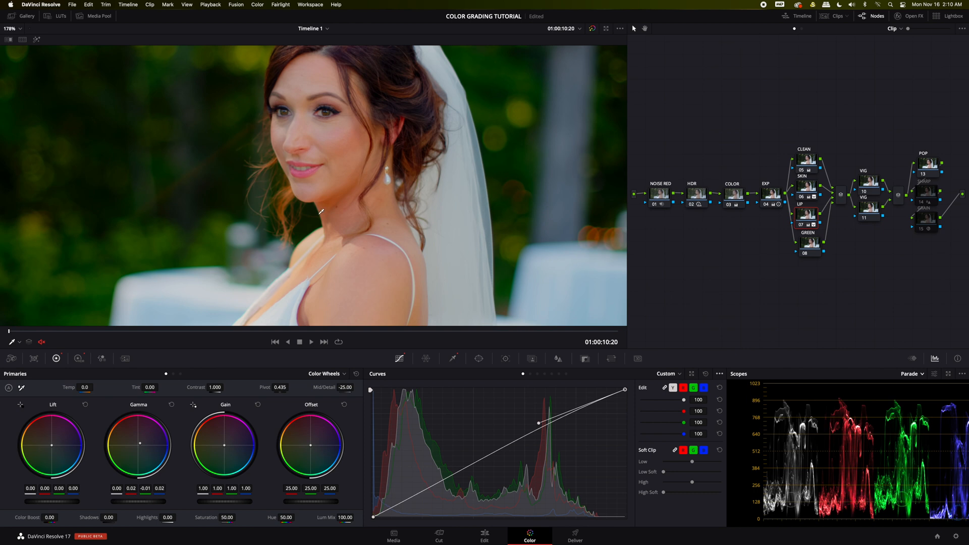
{"action": "left_click_drag", "start_coordinate": [538, 423], "coordinate": [539, 420]}
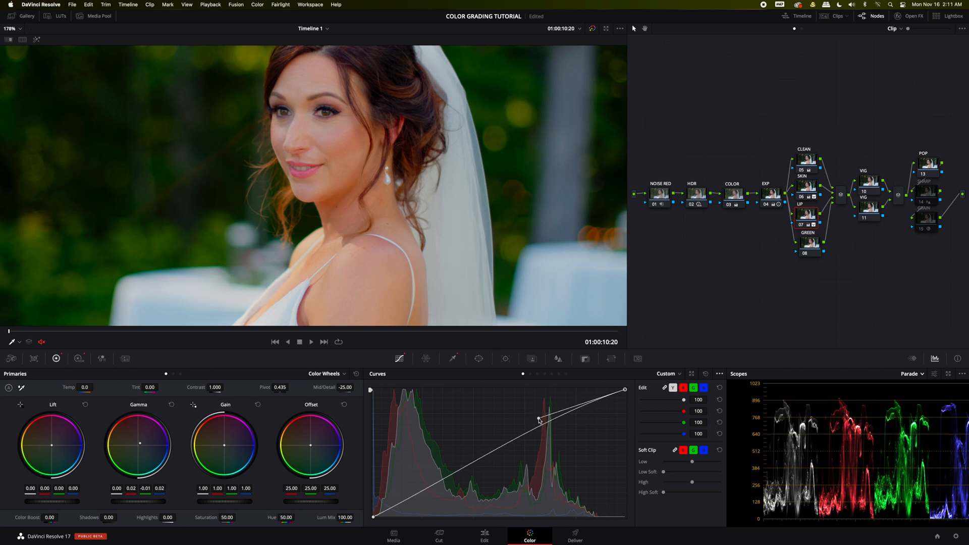
Set the LIP node's gain to red 1.02, green 0.99, blue 1.03, nudge the lift, and fine-tune color boost and saturation.
{"action": "left_click_drag", "start_coordinate": [225, 448], "coordinate": [225, 447]}
{"action": "left_click_drag", "start_coordinate": [52, 448], "coordinate": [51, 444]}
{"action": "scroll", "coordinate": [269, 219], "scroll_direction": "down", "scroll_amount": 4}
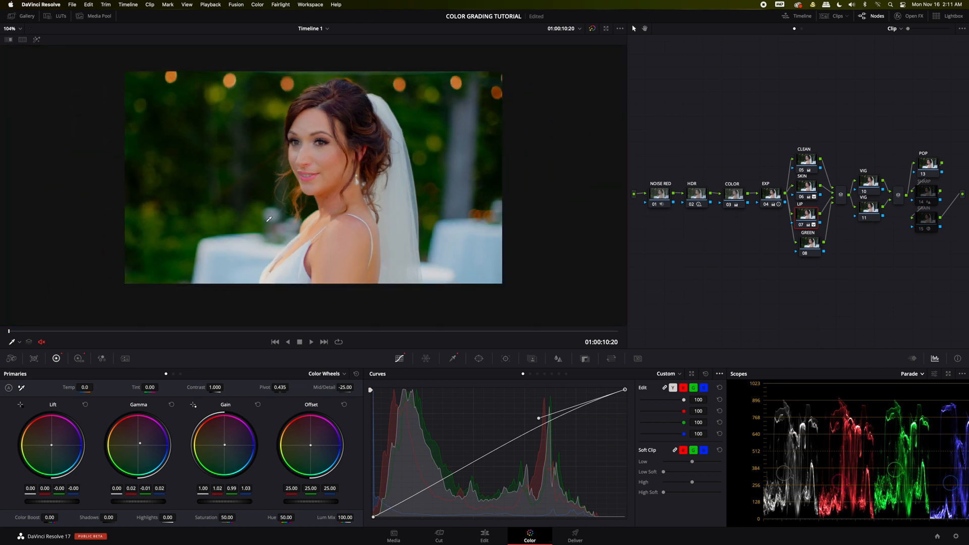
{"action": "left_click_drag", "start_coordinate": [49, 517], "coordinate": [55, 518]}
{"action": "left_click_drag", "start_coordinate": [227, 517], "coordinate": [228, 518]}
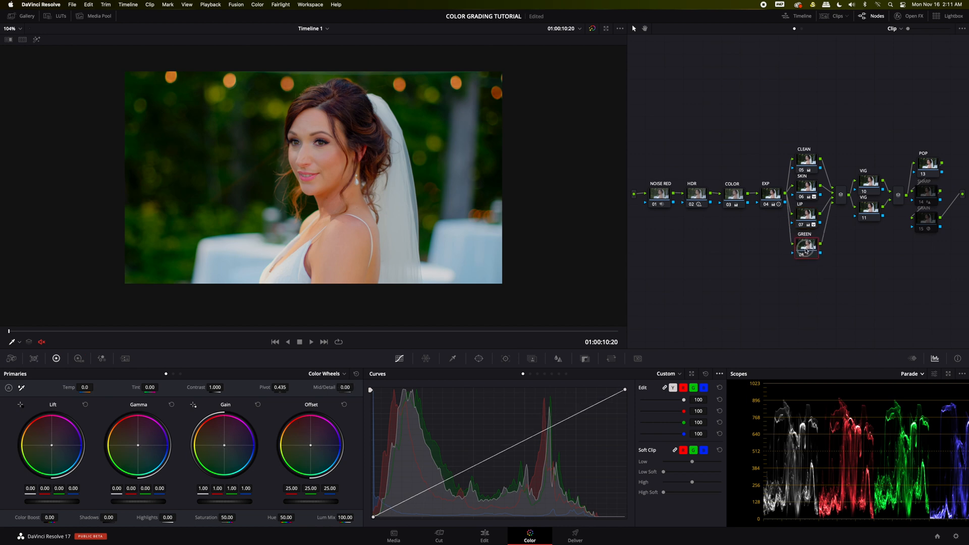
Apply the Six Vector - Green preset to the GREEN node's qualifier and show the selection in highlight view.
{"action": "left_click", "coordinate": [453, 358]}
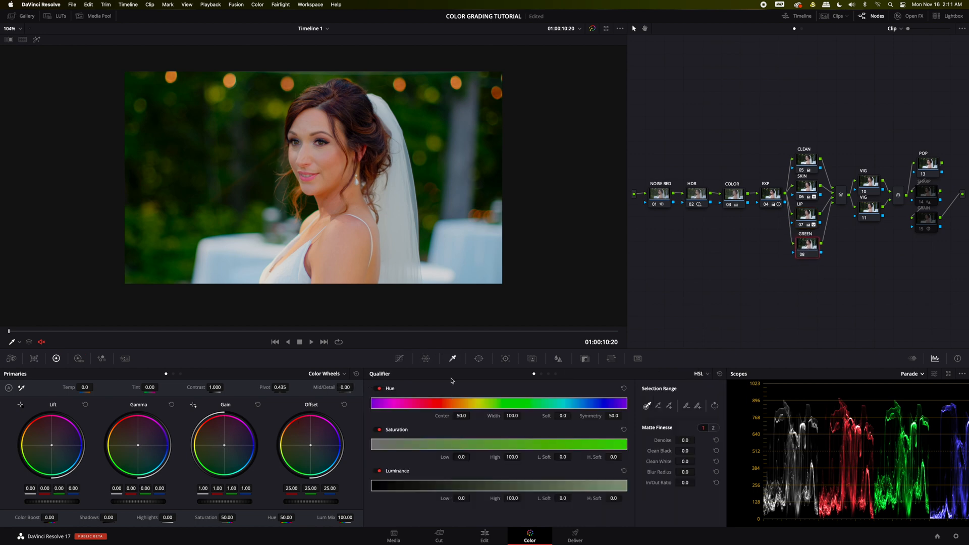
{"action": "left_click", "coordinate": [258, 5]}
{"action": "mouse_move", "coordinate": [303, 174]}
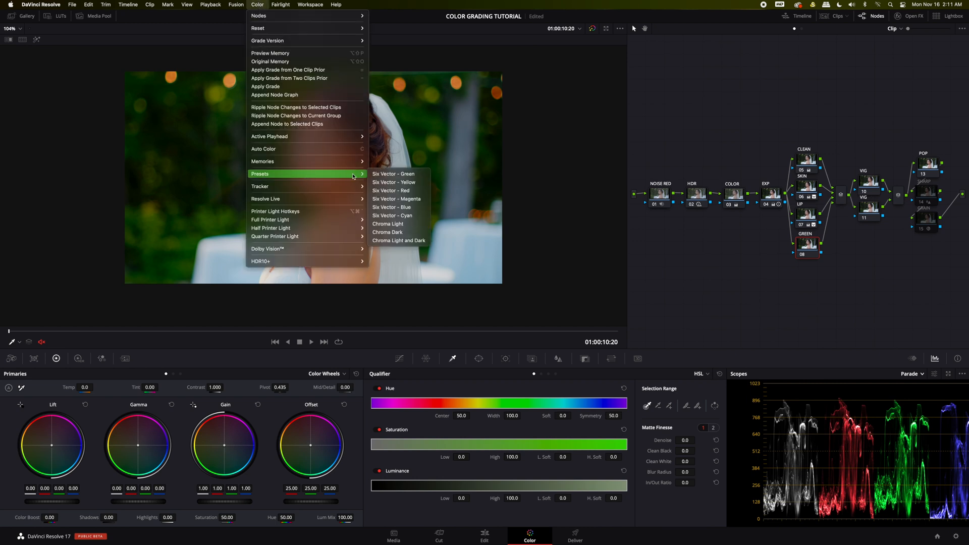
{"action": "left_click", "coordinate": [416, 175]}
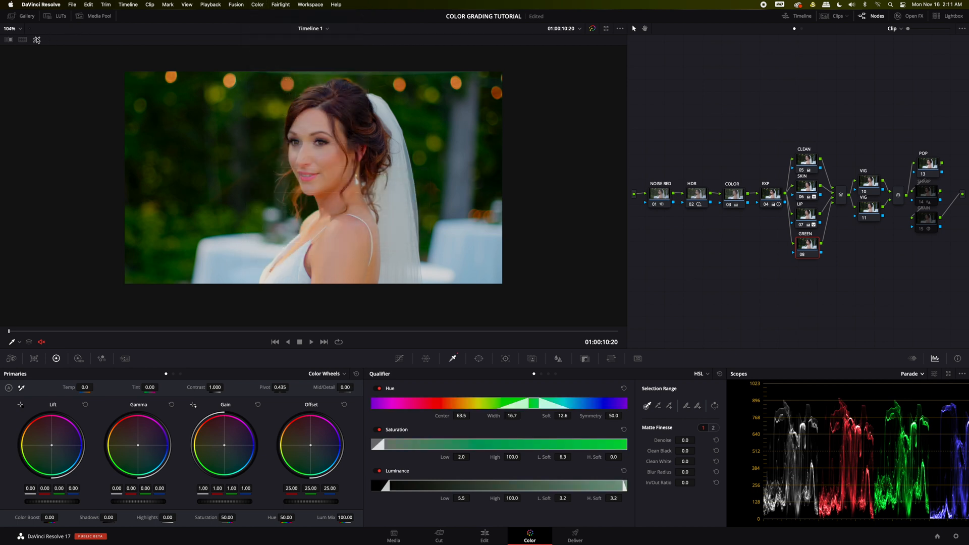
{"action": "left_click", "coordinate": [36, 40]}
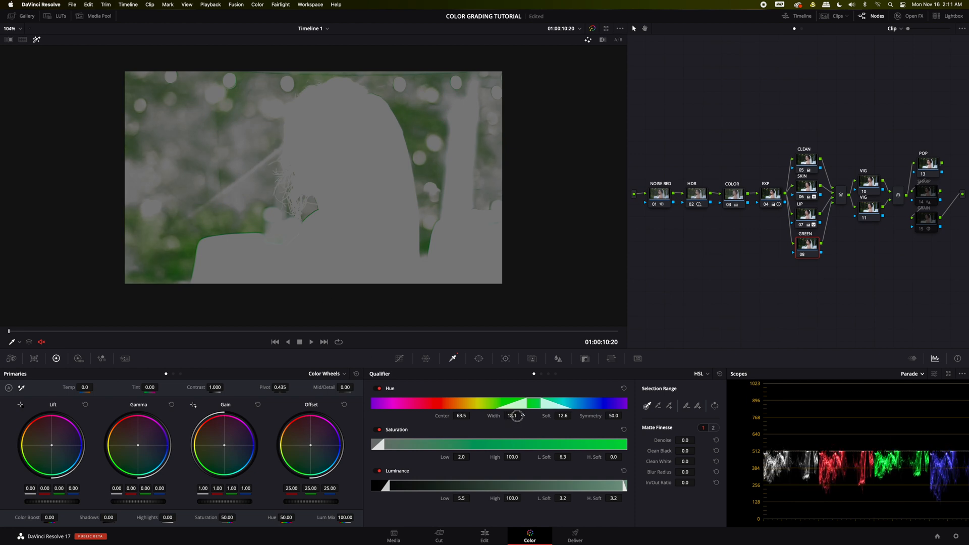
Set the GREEN qualifier to hue center 64.1, width 34.9, luminance low 8.3 with softness 6.3 and 5.6, blur radius 61.0, saturation low 2.2.
{"action": "mouse_move", "coordinate": [511, 416]}
{"action": "left_mouse_down"}
{"action": "mouse_move", "coordinate": [620, 428]}
{"action": "mouse_move", "coordinate": [581, 428]}
{"action": "mouse_move", "coordinate": [511, 404]}
{"action": "mouse_move", "coordinate": [528, 407]}
{"action": "left_mouse_up"}
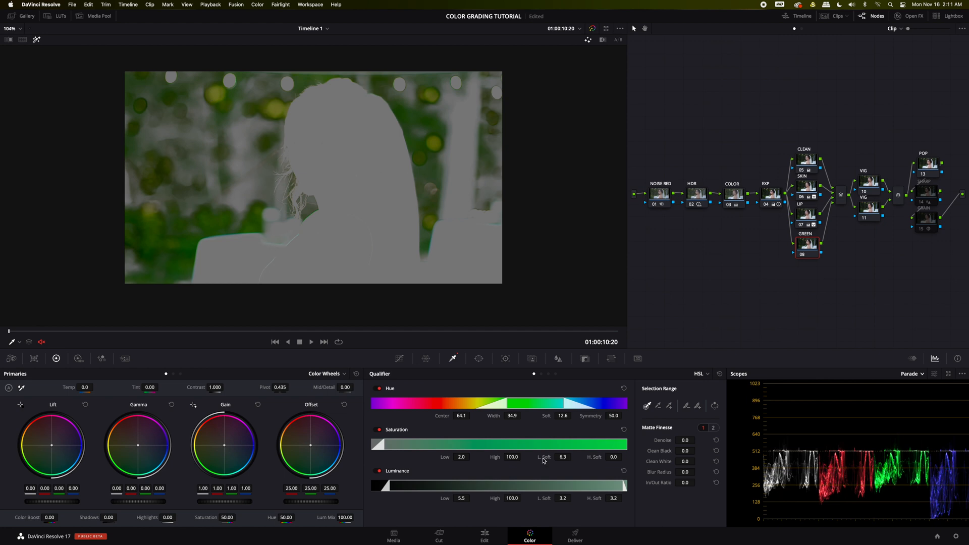
{"action": "left_click_drag", "start_coordinate": [461, 499], "coordinate": [463, 498]}
{"action": "left_click_drag", "start_coordinate": [560, 498], "coordinate": [626, 499]}
{"action": "left_click_drag", "start_coordinate": [681, 472], "coordinate": [682, 476]}
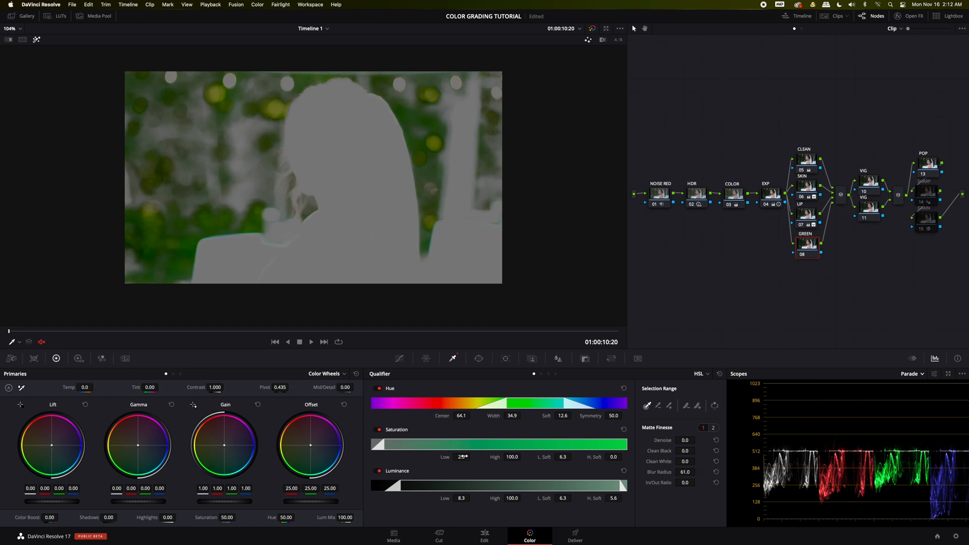
{"action": "left_click_drag", "start_coordinate": [462, 457], "coordinate": [462, 456]}
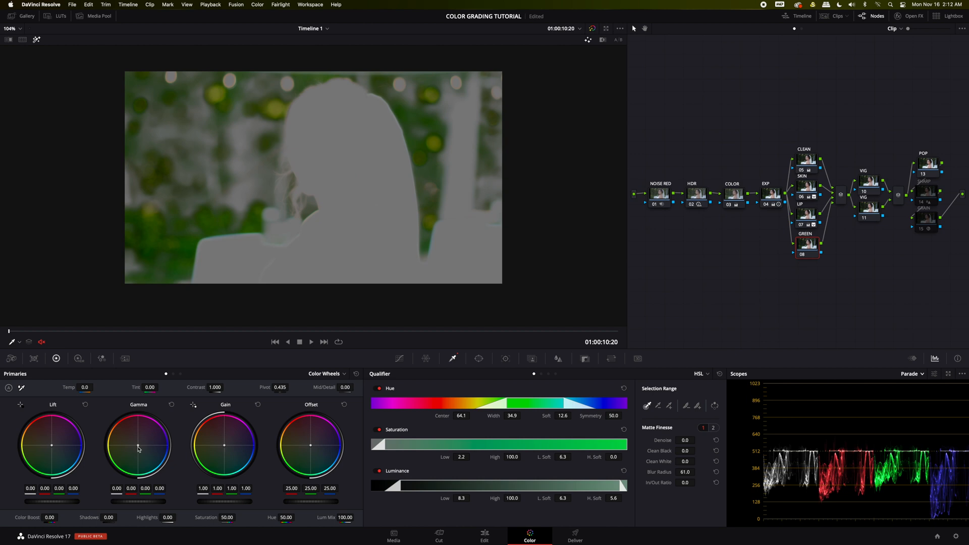
Try an extreme orange gamma shift on the GREEN node, judge it without the highlight view, and reset the color wheels.
{"action": "left_click_drag", "start_coordinate": [139, 449], "coordinate": [31, 21]}
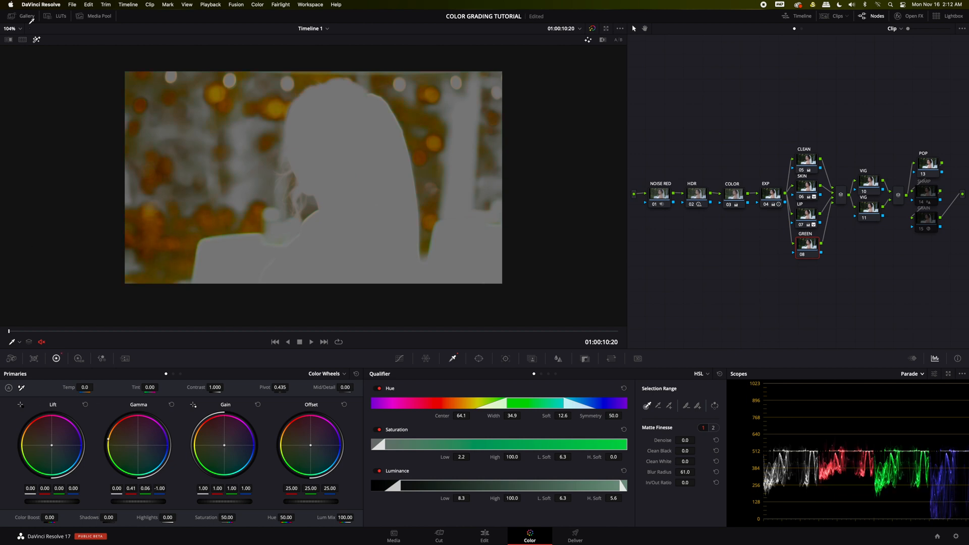
{"action": "left_click", "coordinate": [37, 38]}
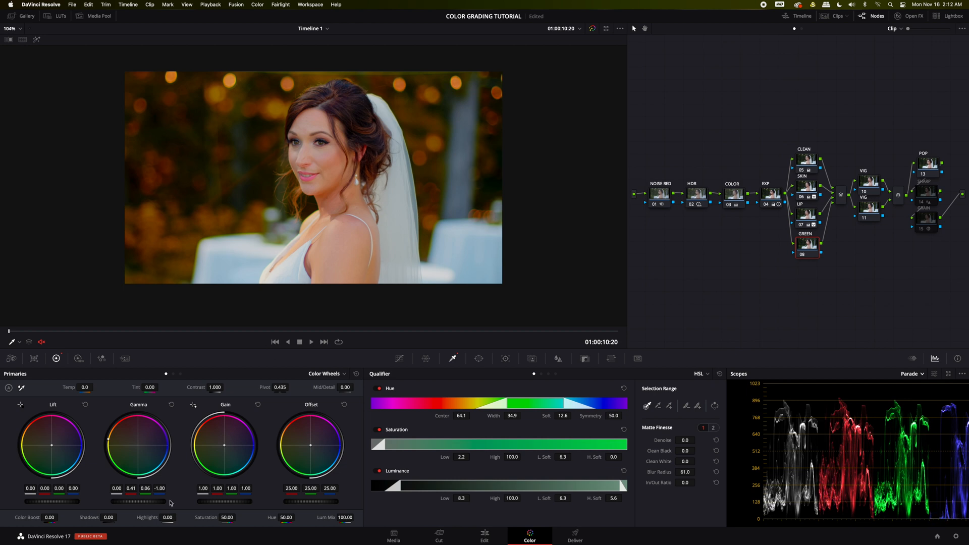
{"action": "left_click", "coordinate": [356, 375]}
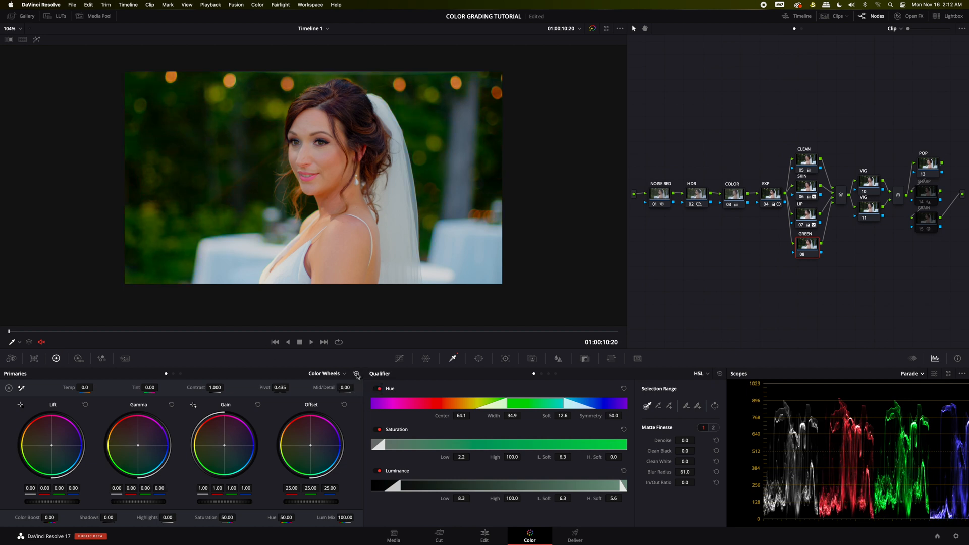
Set the GREEN node's gamma to red -0.04, green 0.01, blue -0.01 and its saturation to 46.20.
{"action": "mouse_move", "coordinate": [139, 447]}
{"action": "left_mouse_down"}
{"action": "mouse_move", "coordinate": [125, 429]}
{"action": "mouse_move", "coordinate": [146, 431]}
{"action": "left_mouse_up"}
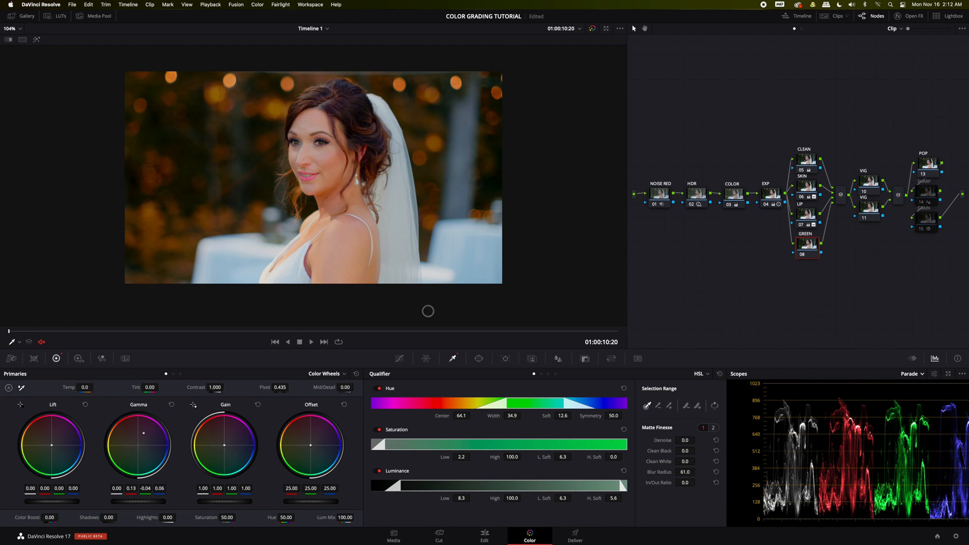
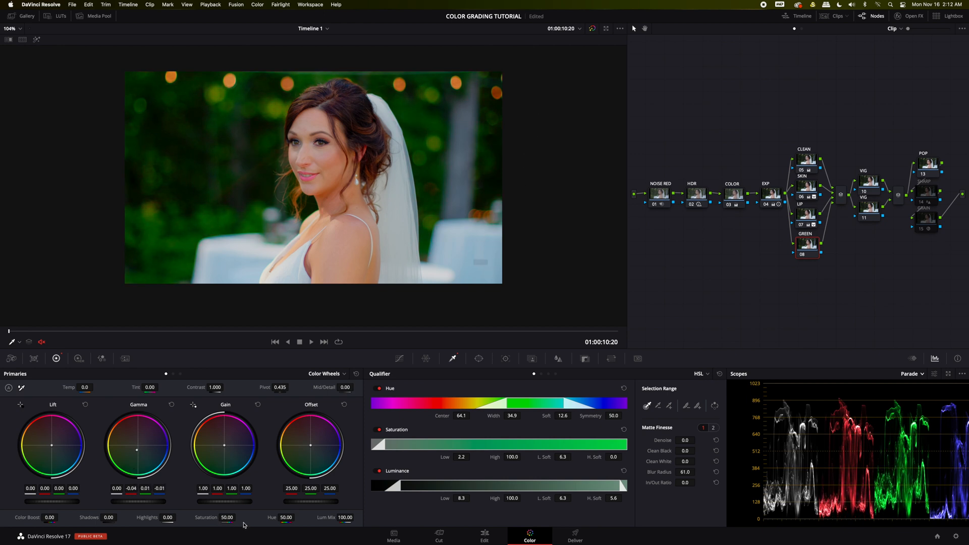
{"action": "mouse_move", "coordinate": [226, 519]}
{"action": "left_mouse_down"}
{"action": "mouse_move", "coordinate": [205, 520]}
{"action": "mouse_move", "coordinate": [219, 520]}
{"action": "left_mouse_up"}
Raise the upper and lower spline handles of the GREEN node's custom curve slightly, checking the selection in highlight view.
{"action": "left_click", "coordinate": [400, 358]}
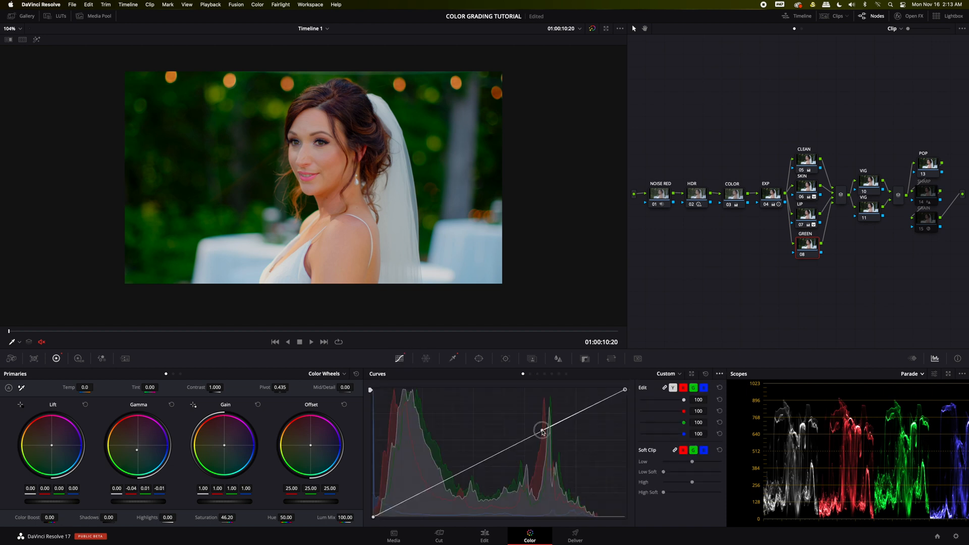
{"action": "left_click_drag", "start_coordinate": [542, 432], "coordinate": [543, 425]}
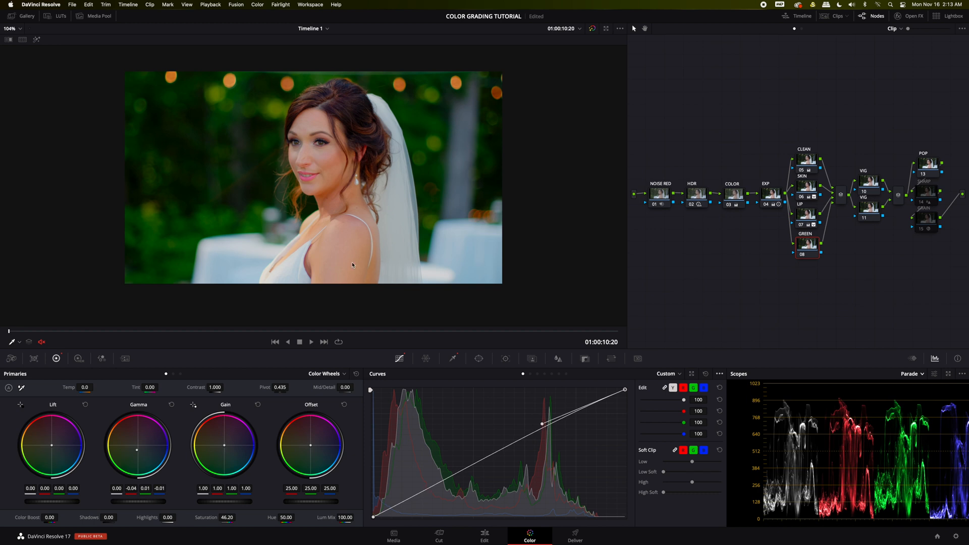
{"action": "left_click", "coordinate": [36, 39]}
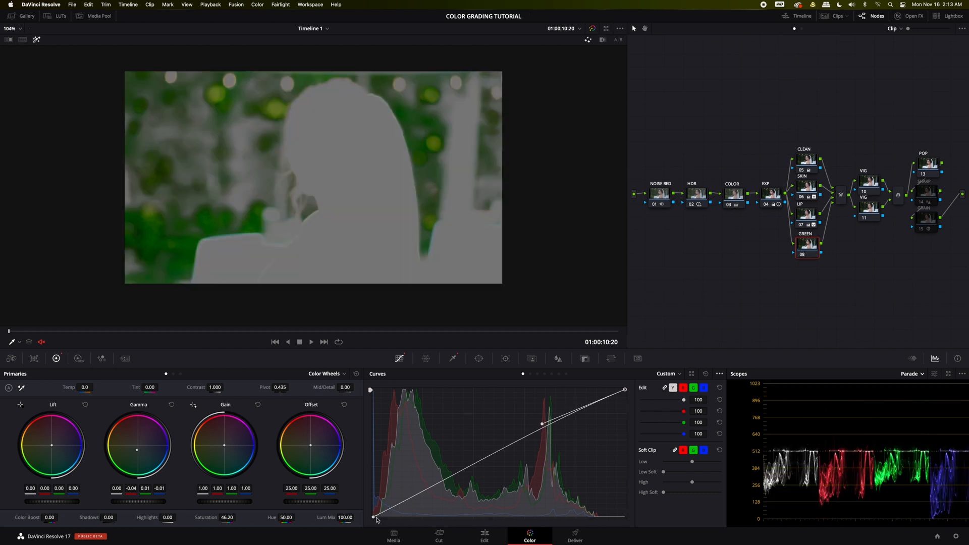
{"action": "mouse_move", "coordinate": [543, 426]}
{"action": "left_mouse_down"}
{"action": "mouse_move", "coordinate": [542, 412]}
{"action": "mouse_move", "coordinate": [540, 422]}
{"action": "left_mouse_up"}
{"action": "left_click_drag", "start_coordinate": [375, 519], "coordinate": [458, 473]}
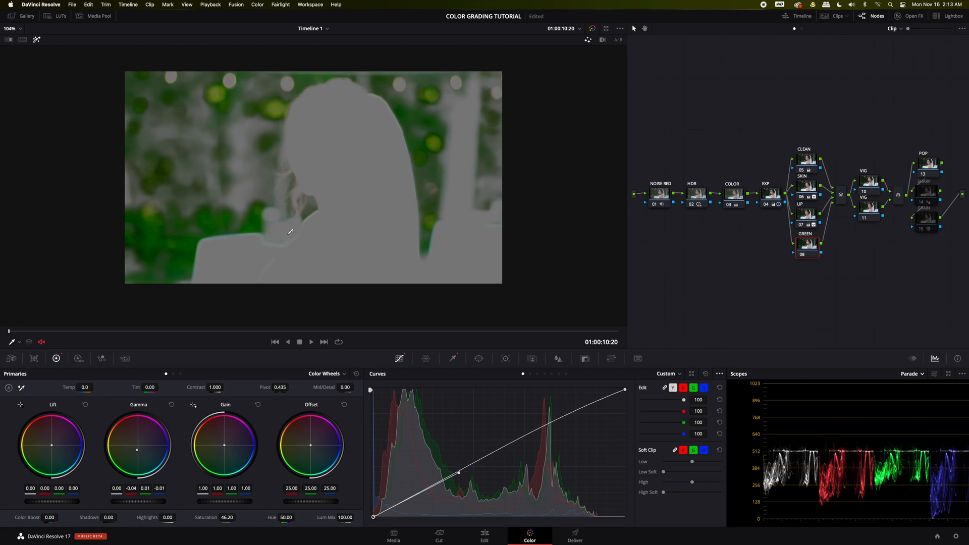
{"action": "left_click", "coordinate": [37, 39]}
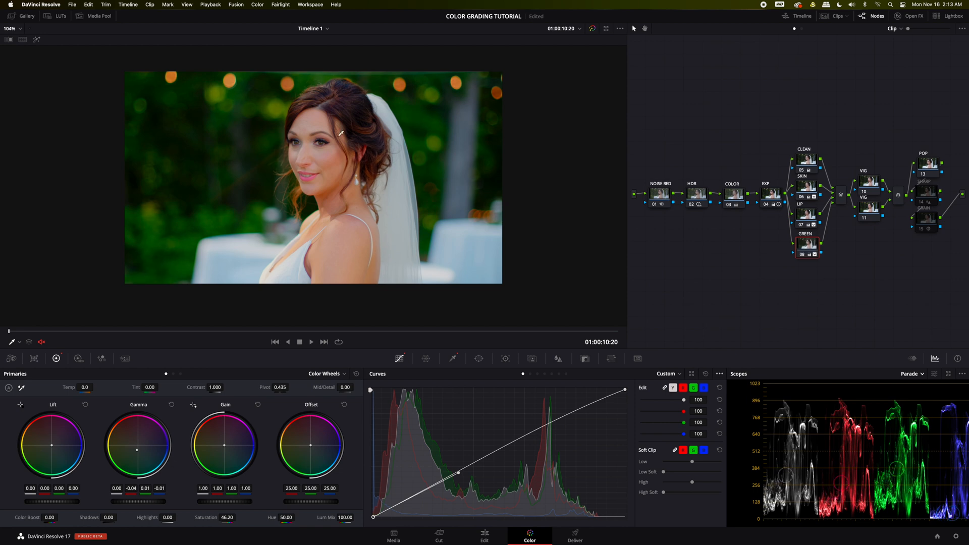
Blur the green background by setting the GREEN node's linked blur radius to 0.54.
{"action": "left_click", "coordinate": [558, 361]}
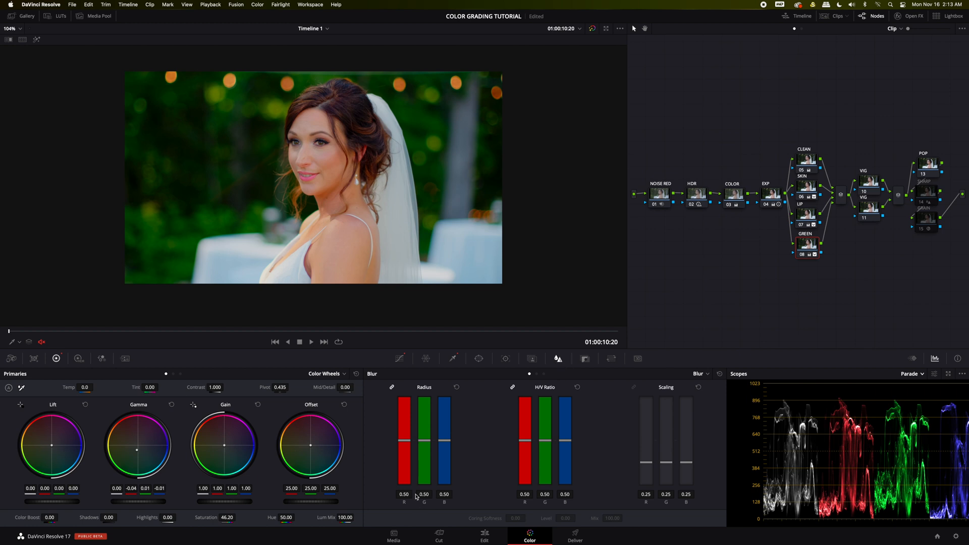
{"action": "left_click_drag", "start_coordinate": [407, 494], "coordinate": [344, 503]}
{"action": "left_click", "coordinate": [456, 387]}
{"action": "left_click_drag", "start_coordinate": [406, 493], "coordinate": [407, 493]}
Select the nodes from NOISE RED through GREEN and toggle them off and on to compare before and after.
{"action": "left_click_drag", "start_coordinate": [806, 117], "coordinate": [637, 275]}
{"action": "key", "text": "ctrl+d"}
{"action": "key", "text": "ctrl+d"}
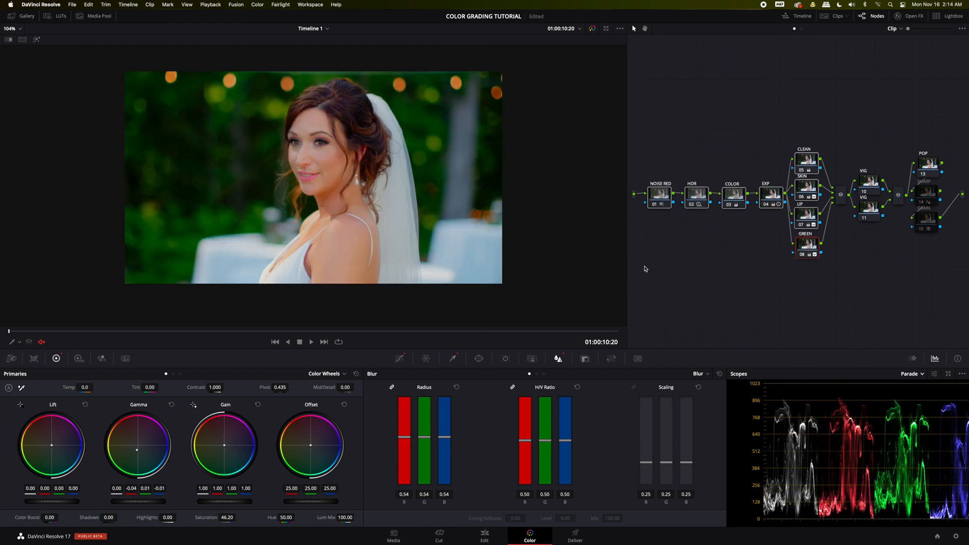
Fit a circle window around the bride on the upper VIG node with size 53.68, aspect 30.92, rotation -3.45 and softness 7.63.
{"action": "left_click", "coordinate": [868, 190]}
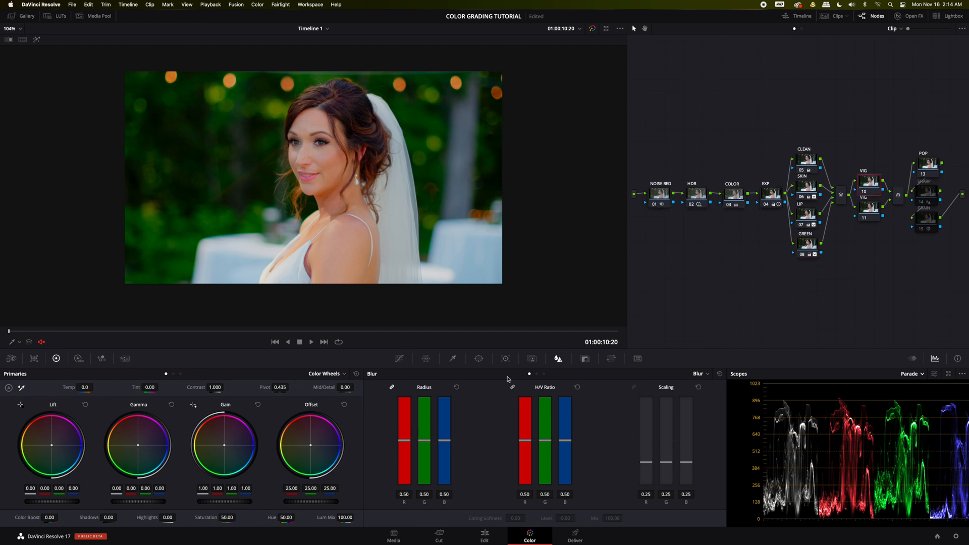
{"action": "left_click", "coordinate": [479, 359]}
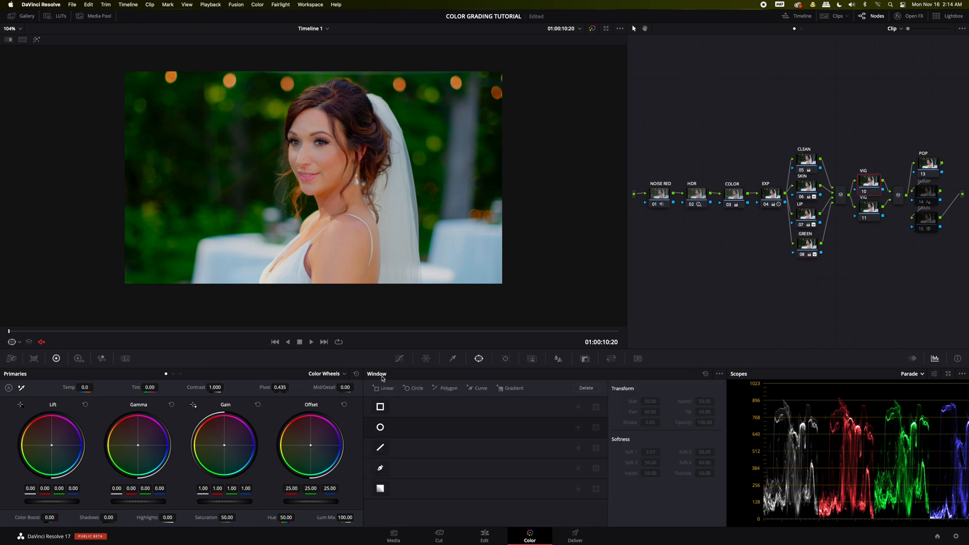
{"action": "left_click", "coordinate": [381, 427]}
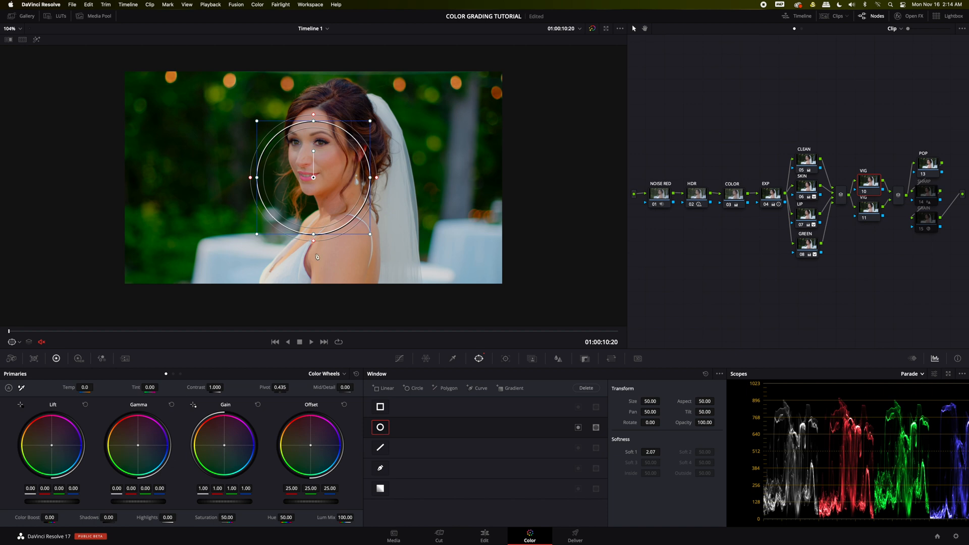
{"action": "left_click_drag", "start_coordinate": [314, 234], "coordinate": [313, 285]}
{"action": "left_click_drag", "start_coordinate": [310, 121], "coordinate": [325, 138]}
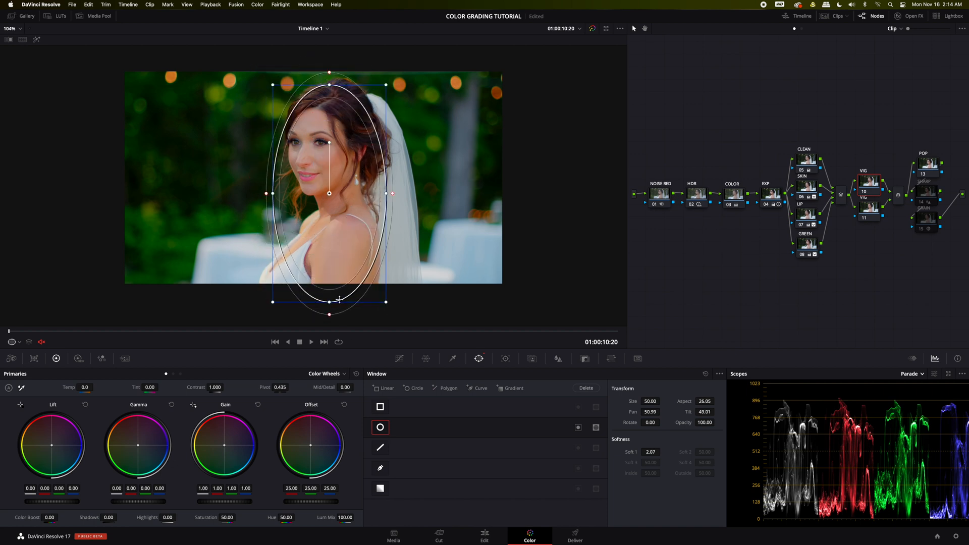
{"action": "left_click_drag", "start_coordinate": [330, 304], "coordinate": [331, 314]}
{"action": "left_click_drag", "start_coordinate": [392, 200], "coordinate": [410, 195]}
{"action": "left_click_drag", "start_coordinate": [329, 139], "coordinate": [326, 146]}
{"action": "left_click_drag", "start_coordinate": [273, 198], "coordinate": [260, 199]}
{"action": "left_click_drag", "start_coordinate": [319, 186], "coordinate": [316, 186]}
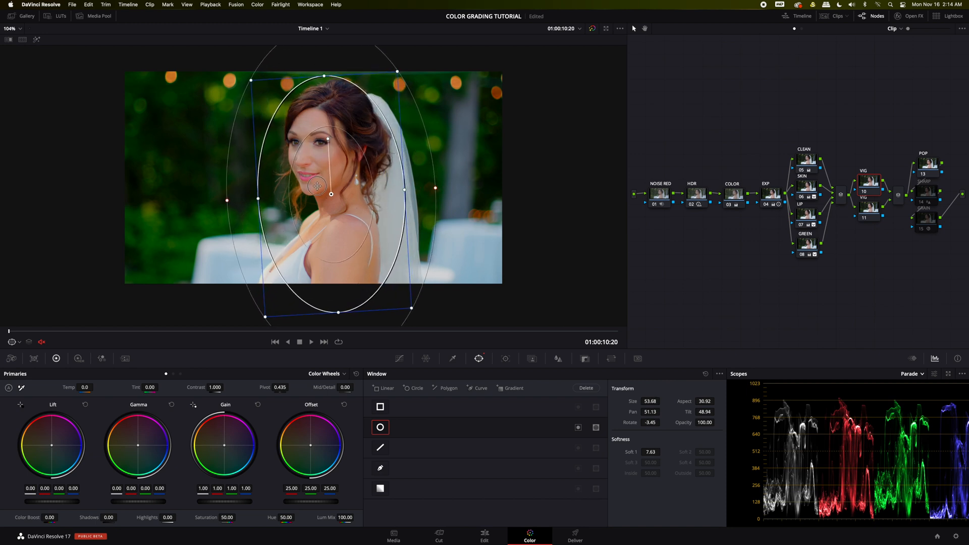
Track the circle window forward through the clip and return the playhead to the first frame.
{"action": "left_click", "coordinate": [506, 358]}
{"action": "left_click", "coordinate": [409, 388]}
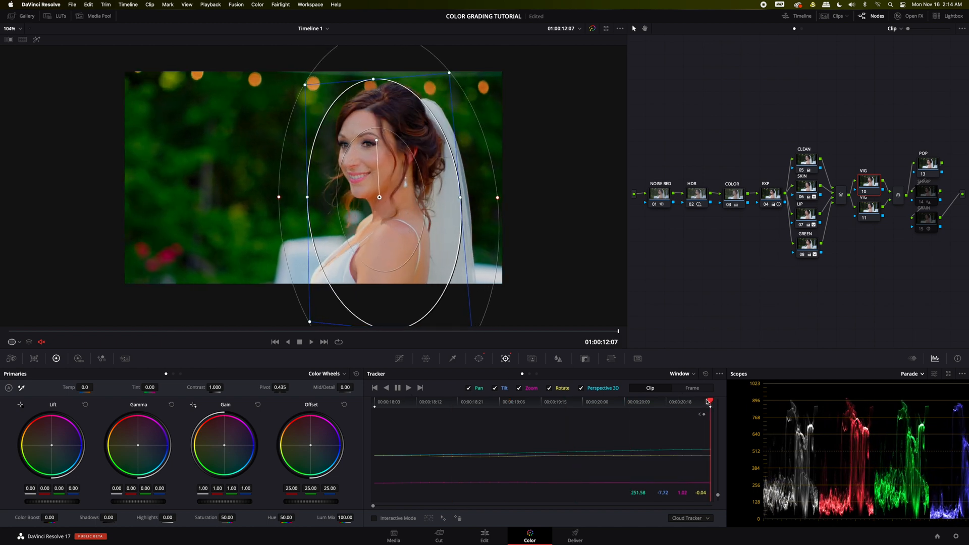
{"action": "left_click_drag", "start_coordinate": [706, 399], "coordinate": [352, 428]}
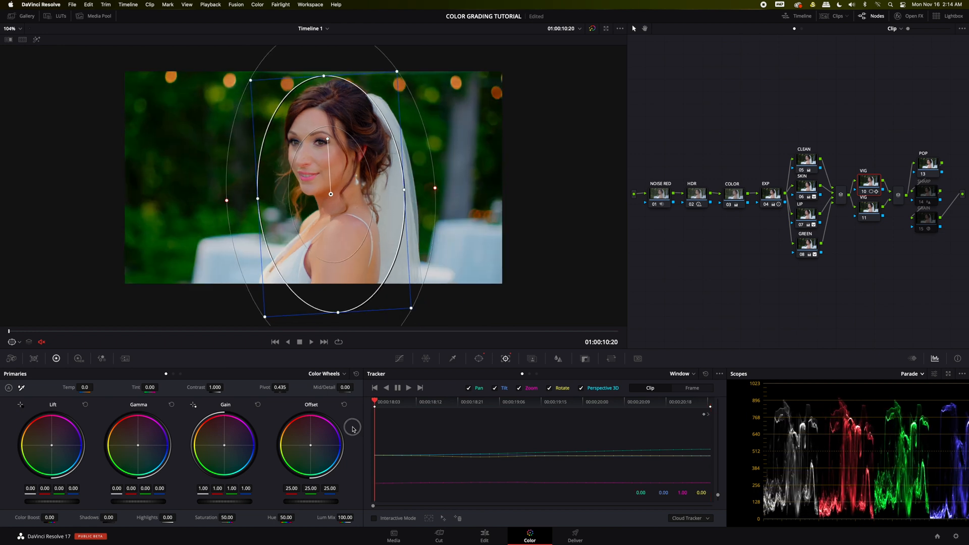
Copy the upper VIG node's tracked window to the lower VIG node and disable the lower one.
{"action": "left_click", "coordinate": [479, 358]}
{"action": "left_click", "coordinate": [874, 188]}
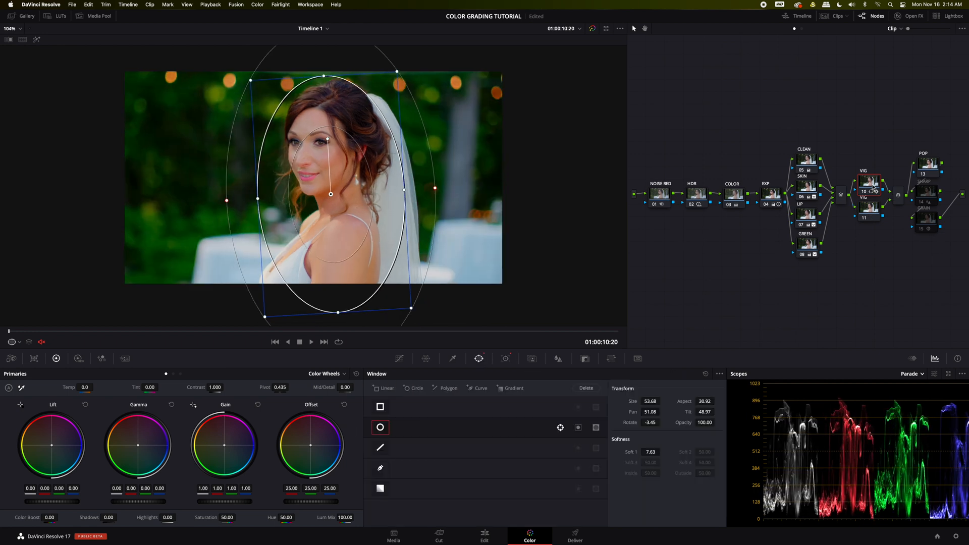
{"action": "left_click", "coordinate": [875, 211]}
{"action": "key", "text": "ctrl+v"}
{"action": "key", "text": "ctrl+d"}
{"action": "left_click", "coordinate": [871, 191]}
{"action": "left_click", "coordinate": [874, 207]}
{"action": "key", "text": "ctrl+d"}
{"action": "key", "text": "ctrl+d"}
Raise the upper spline handle of the upper VIG node's custom curve to brighten the bride, checking the window in highlight view.
{"action": "left_click", "coordinate": [870, 187]}
{"action": "left_click", "coordinate": [399, 358]}
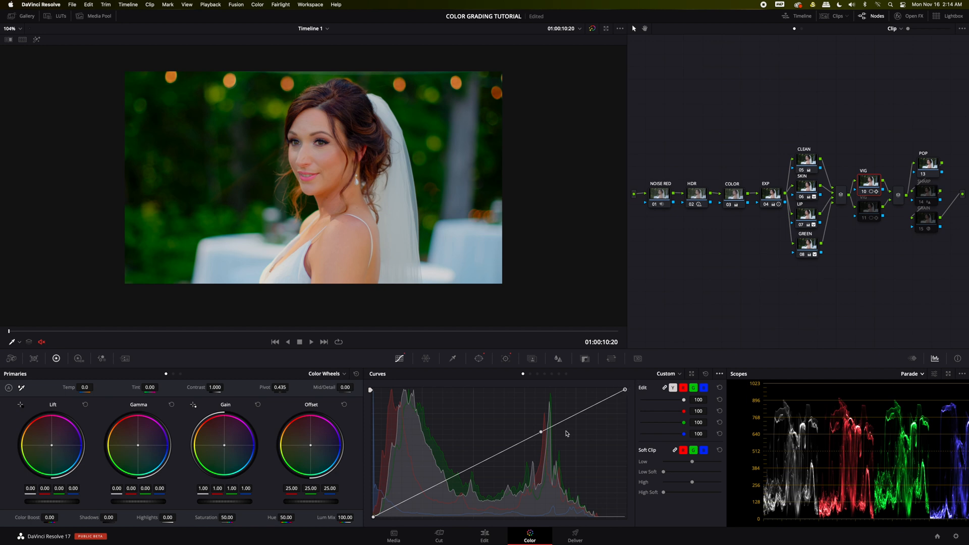
{"action": "left_click", "coordinate": [719, 375]}
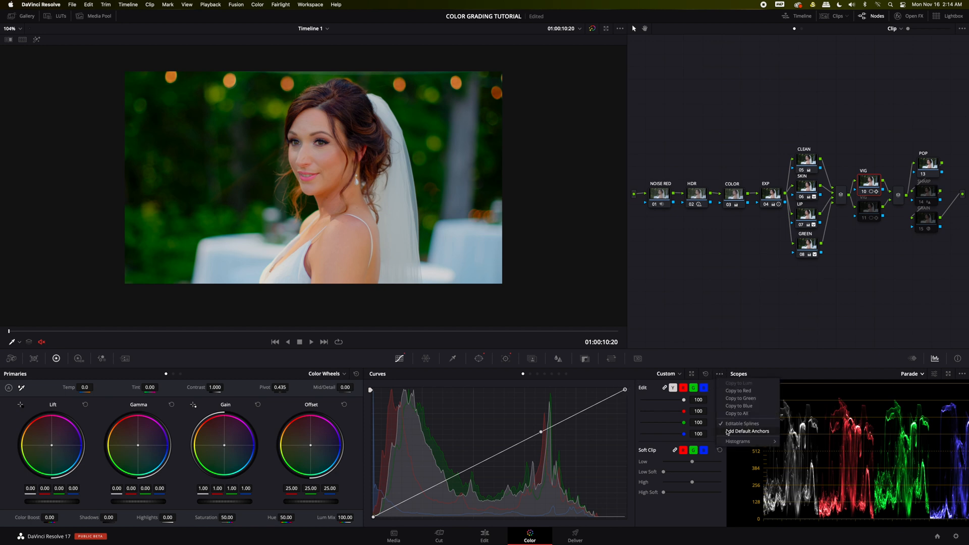
{"action": "left_click", "coordinate": [541, 433]}
{"action": "left_click_drag", "start_coordinate": [540, 433], "coordinate": [540, 425]}
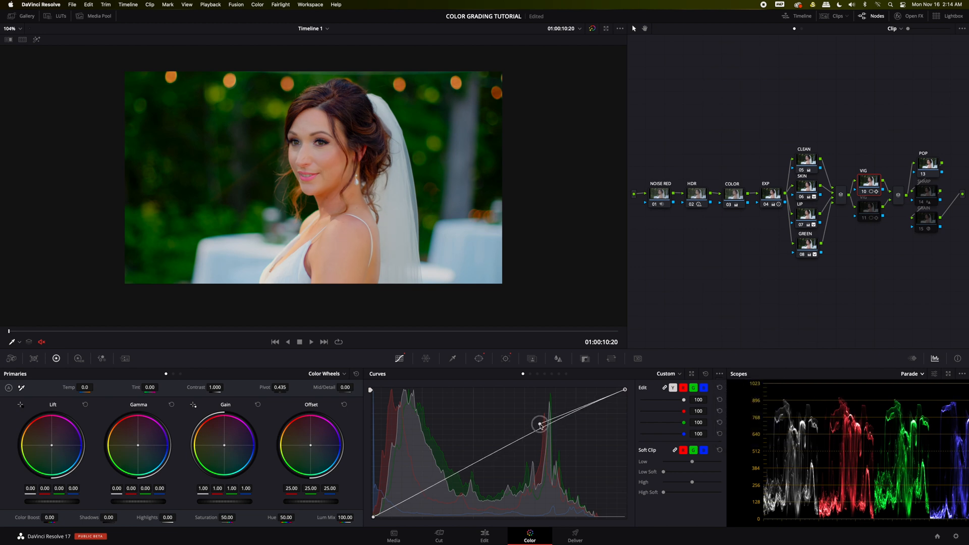
{"action": "left_click", "coordinate": [35, 40]}
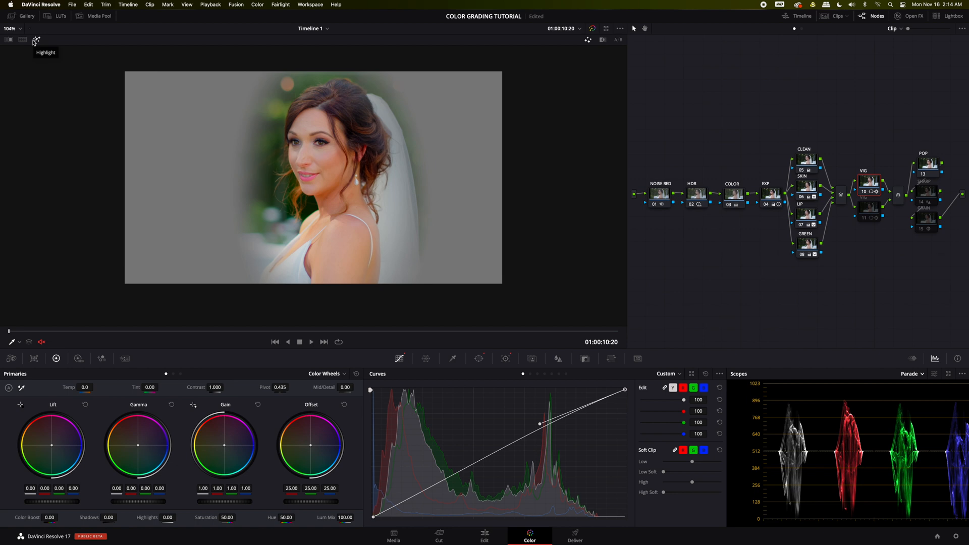
{"action": "left_click", "coordinate": [34, 41]}
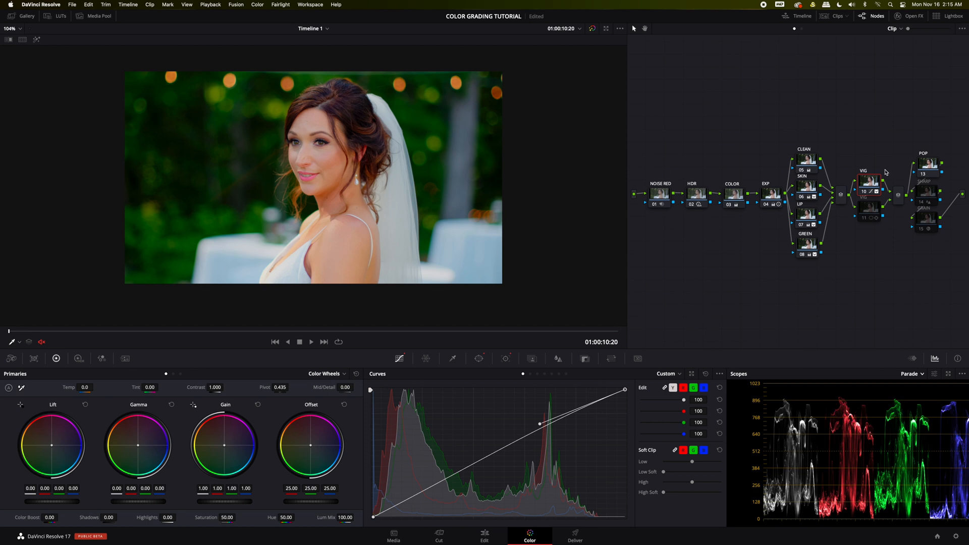
Enable the lower VIG node and pull down the lower spline handle of its custom curve to darken the shadows.
{"action": "left_click", "coordinate": [872, 213]}
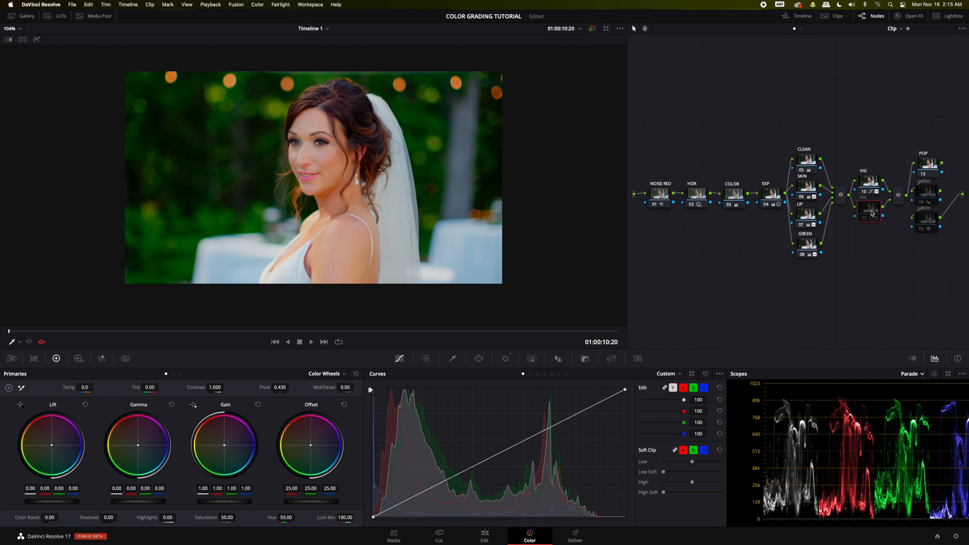
{"action": "key", "text": "super+d"}
{"action": "left_click_drag", "start_coordinate": [458, 477], "coordinate": [458, 481]}
{"action": "left_click_drag", "start_coordinate": [458, 484], "coordinate": [458, 489]}
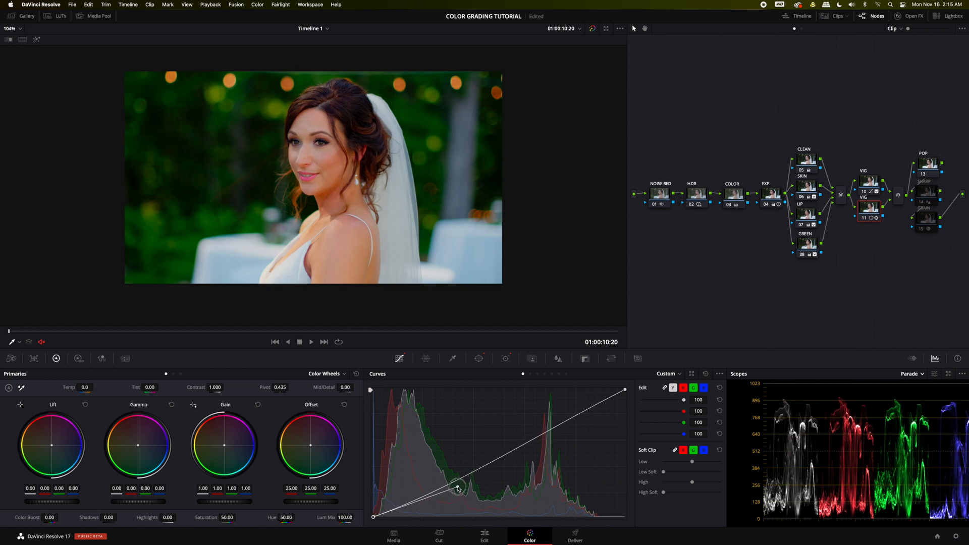
Invert the lower VIG node's circle window so it affects the surroundings, and check the mask in highlight view.
{"action": "left_click", "coordinate": [479, 359]}
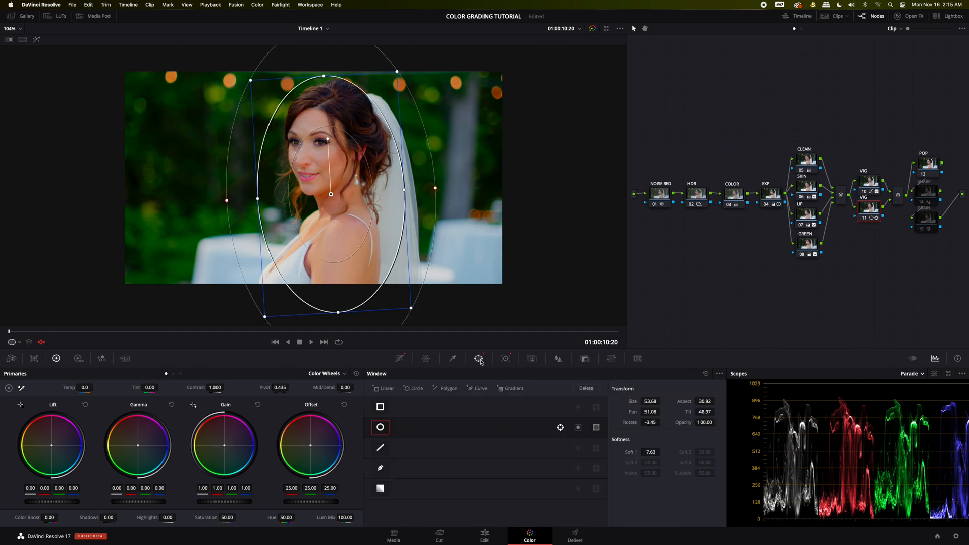
{"action": "left_click", "coordinate": [578, 428]}
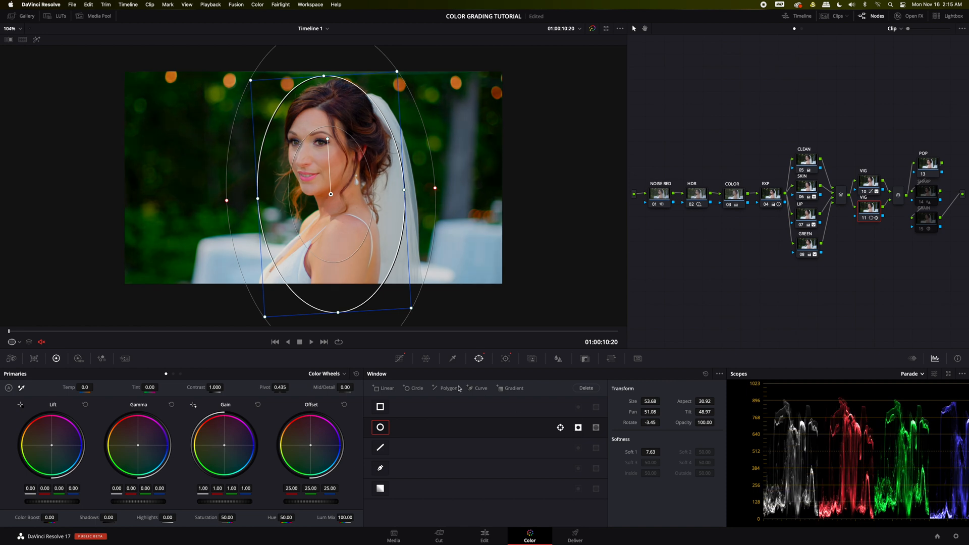
{"action": "left_click", "coordinate": [36, 40]}
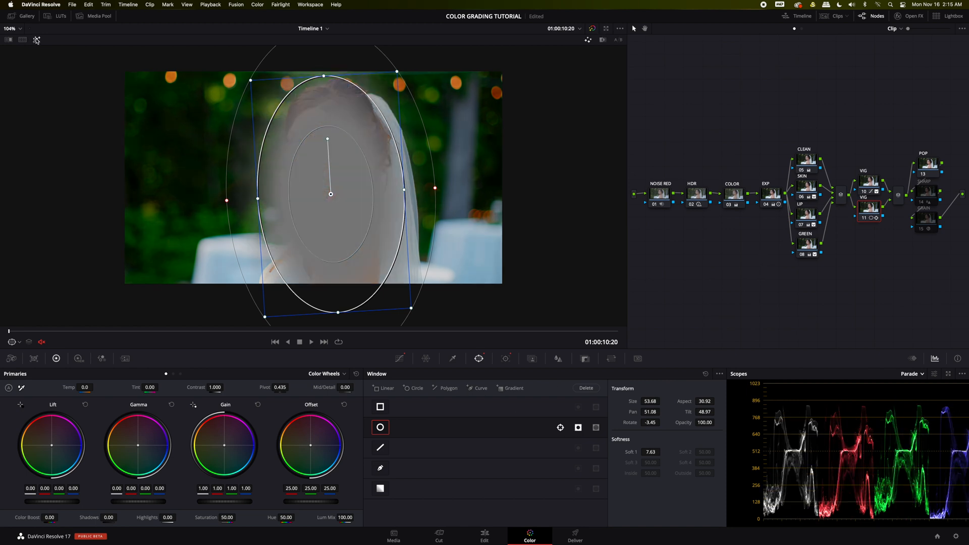
{"action": "left_click", "coordinate": [36, 40]}
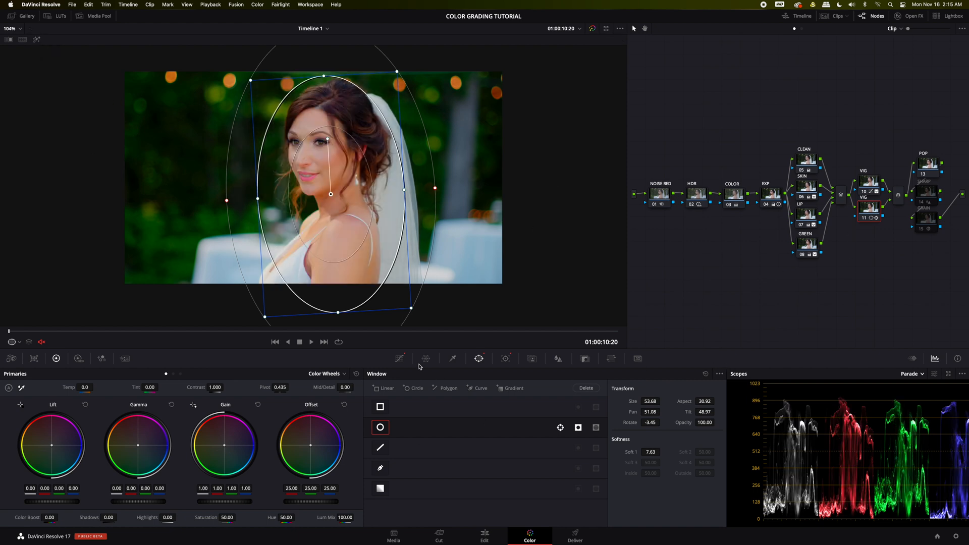
Select both VIG nodes and toggle them off and on to compare the image with and without the vignette.
{"action": "left_click", "coordinate": [399, 359]}
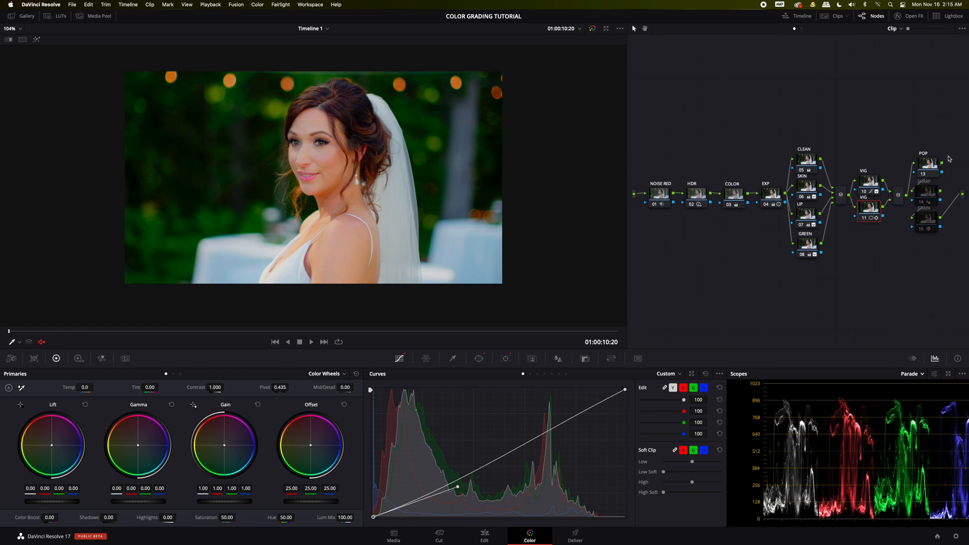
{"action": "key", "text": "ctrl+d"}
{"action": "key", "text": "ctrl+d"}
{"action": "left_click", "coordinate": [875, 153]}
{"action": "left_click_drag", "start_coordinate": [875, 153], "coordinate": [873, 227]}
{"action": "key", "text": "ctrl+d"}
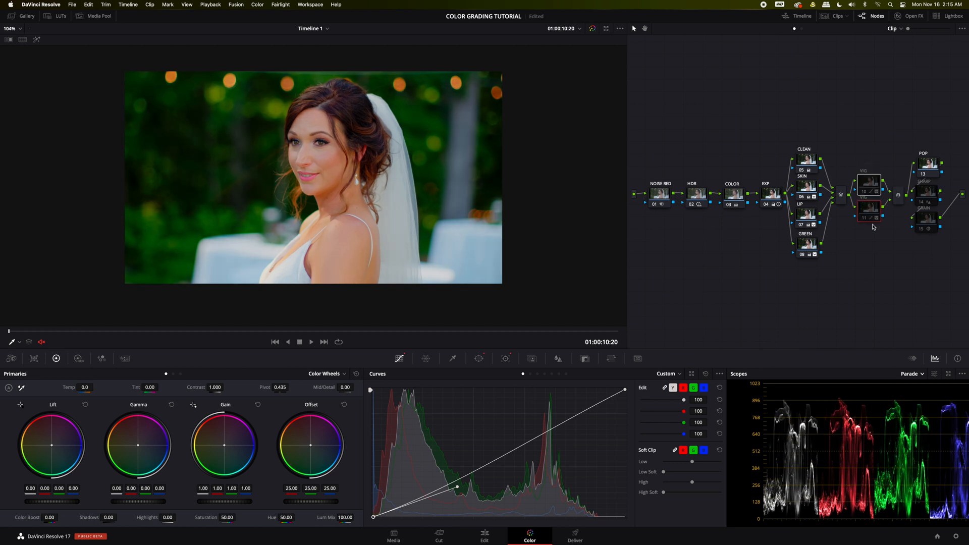
{"action": "key", "text": "ctrl+d"}
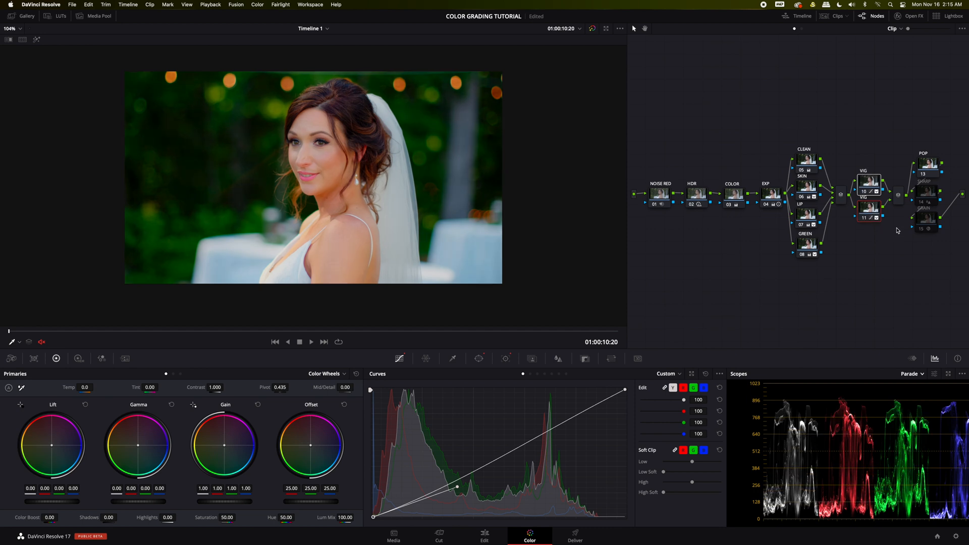
Search the effects library for GLOW and apply the Glow effect to the POP node.
{"action": "left_click", "coordinate": [931, 165]}
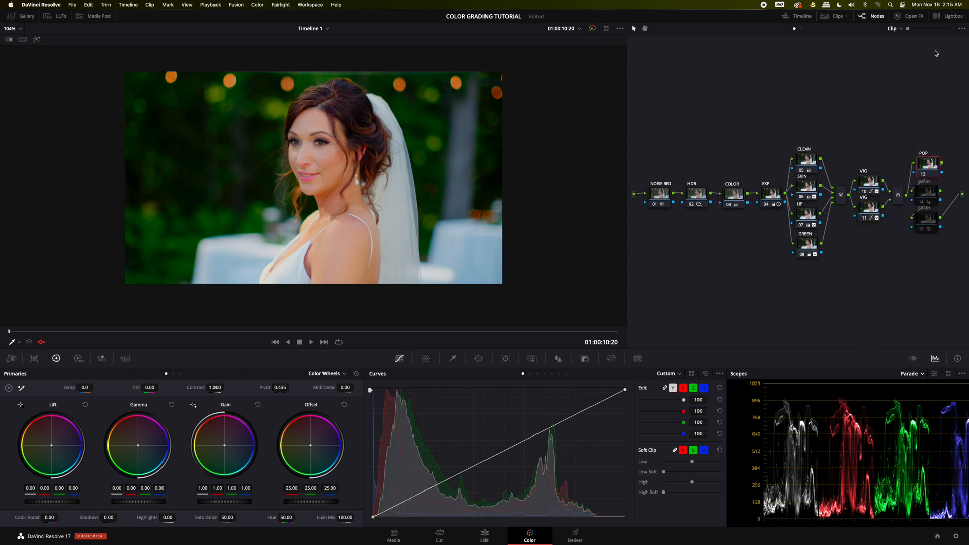
{"action": "left_click", "coordinate": [913, 17]}
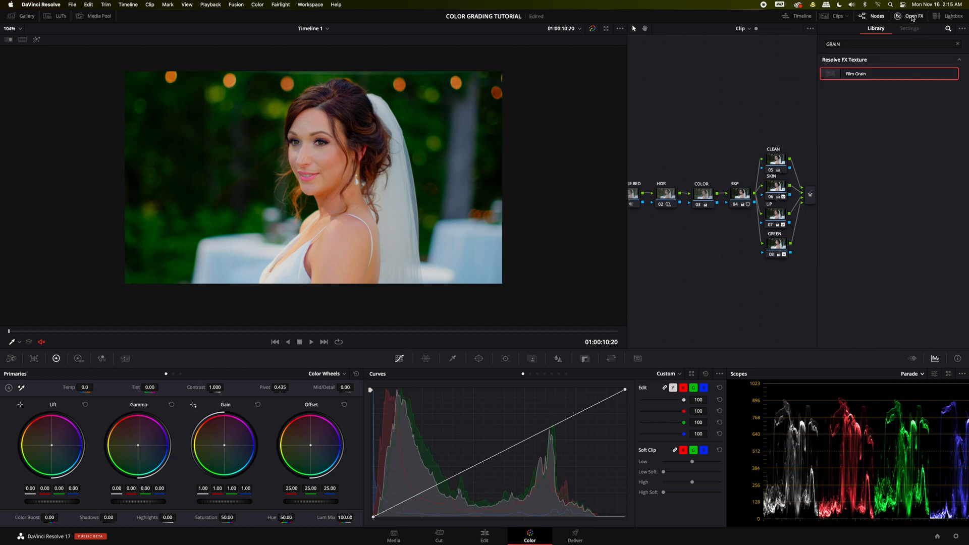
{"action": "left_click", "coordinate": [960, 44]}
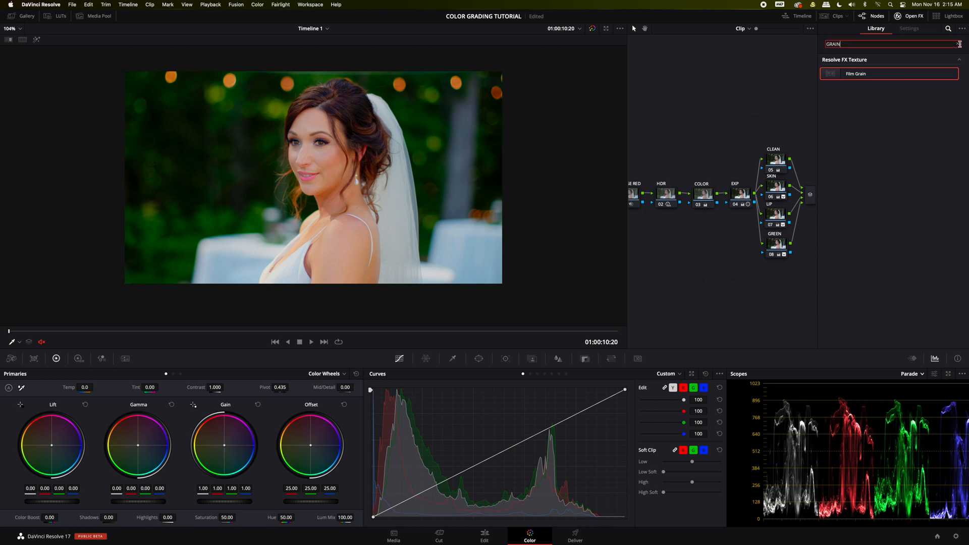
{"action": "left_click", "coordinate": [958, 45]}
{"action": "scroll", "coordinate": [696, 152], "scroll_direction": "right", "scroll_amount": 5}
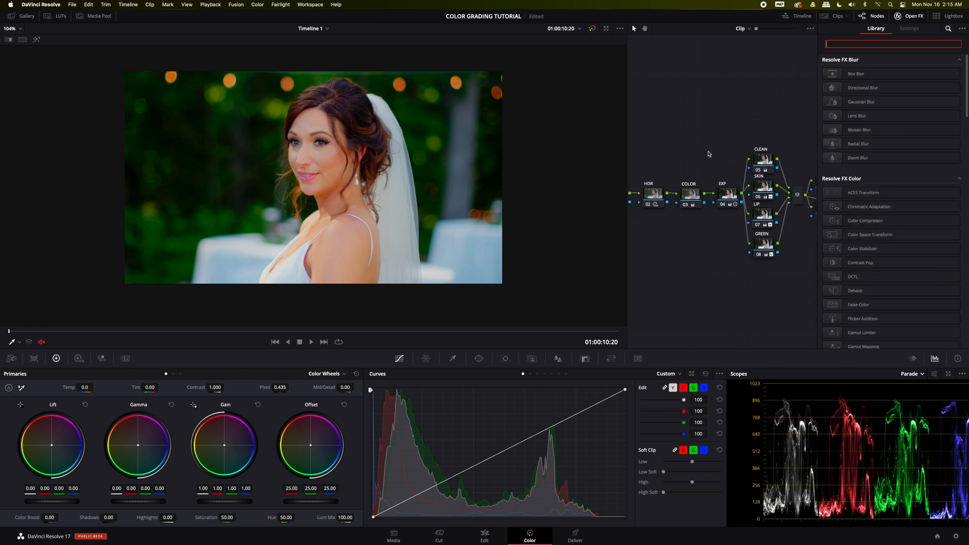
{"action": "scroll", "coordinate": [717, 154], "scroll_direction": "right", "scroll_amount": 5}
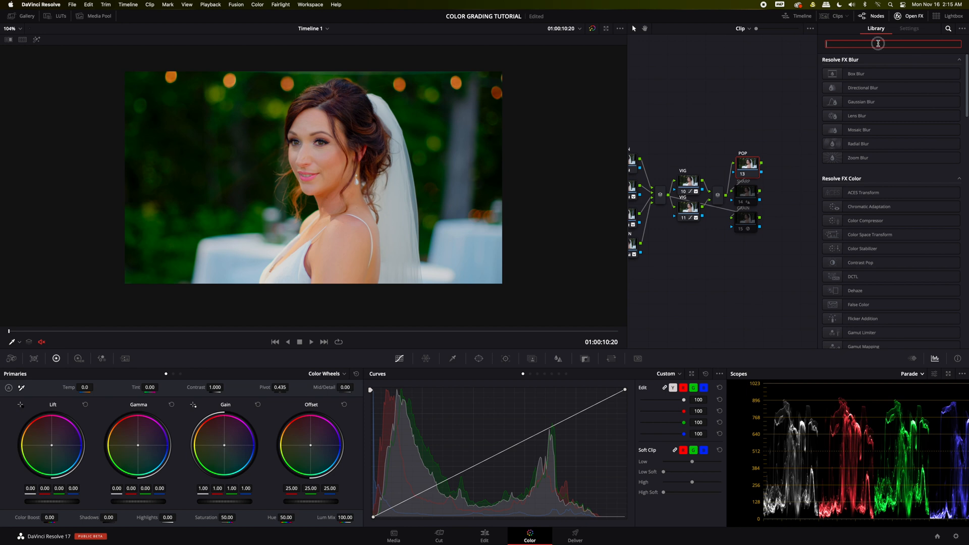
{"action": "type", "text": "B"}
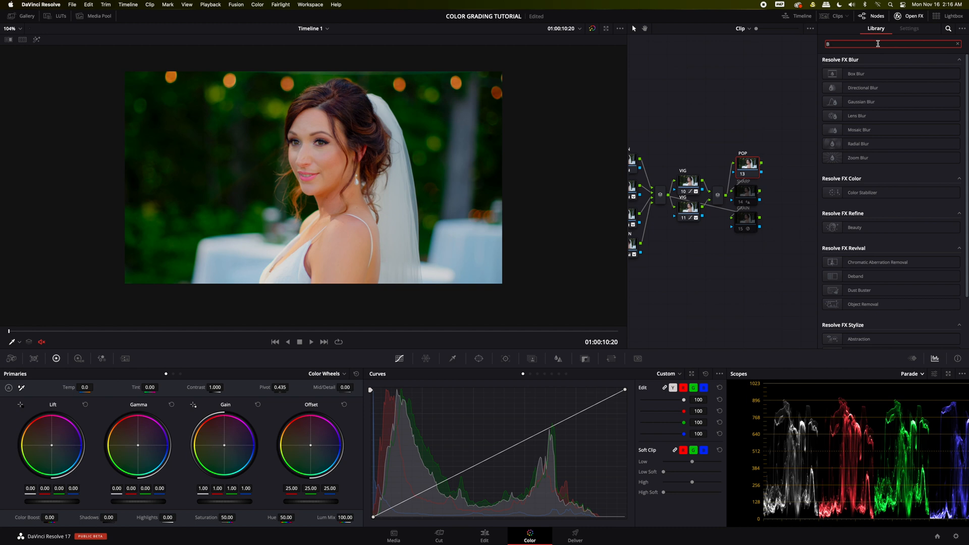
{"action": "key", "text": "BackSpace"}
{"action": "type", "text": "GLOW"}
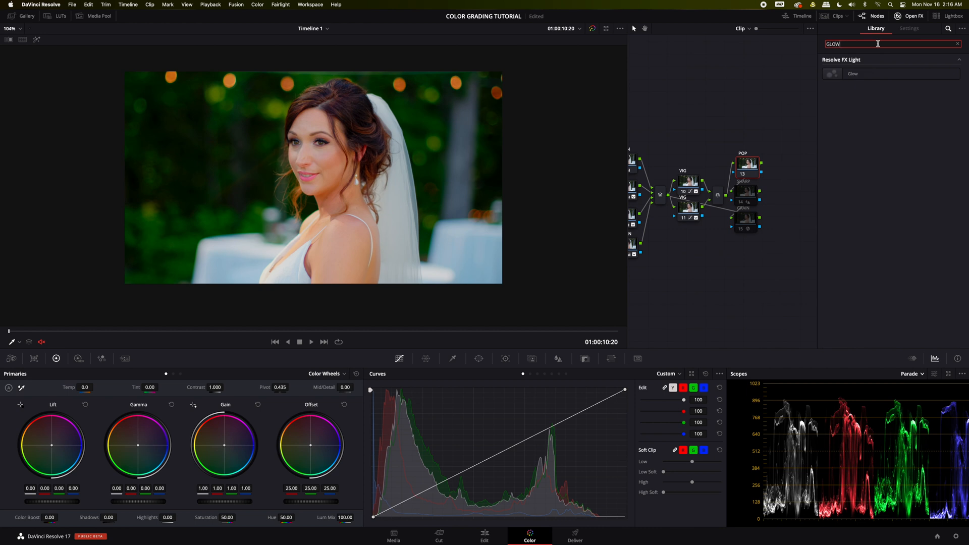
{"action": "left_click_drag", "start_coordinate": [858, 73], "coordinate": [753, 171]}
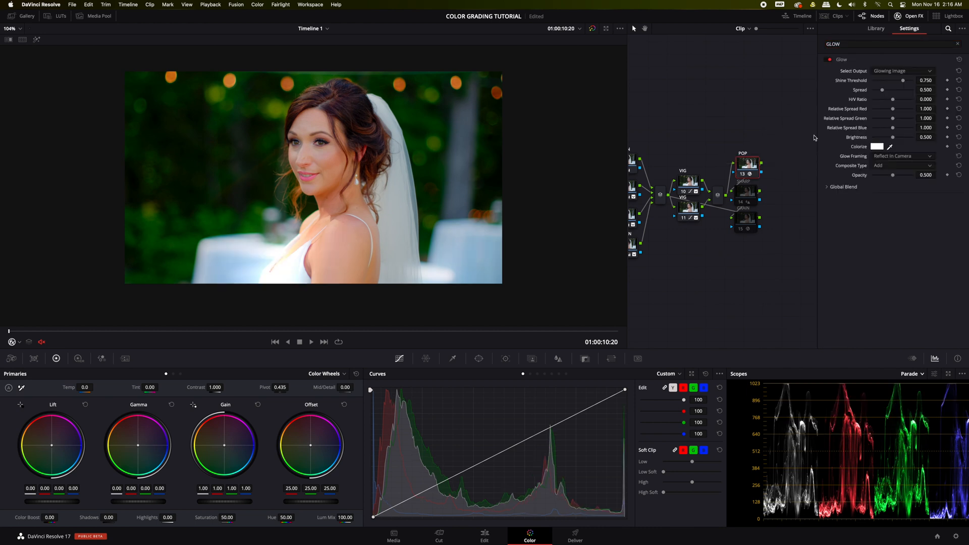
Set the Glow effect's composite type to Softlight and its opacity to about 0.257.
{"action": "left_click", "coordinate": [892, 167]}
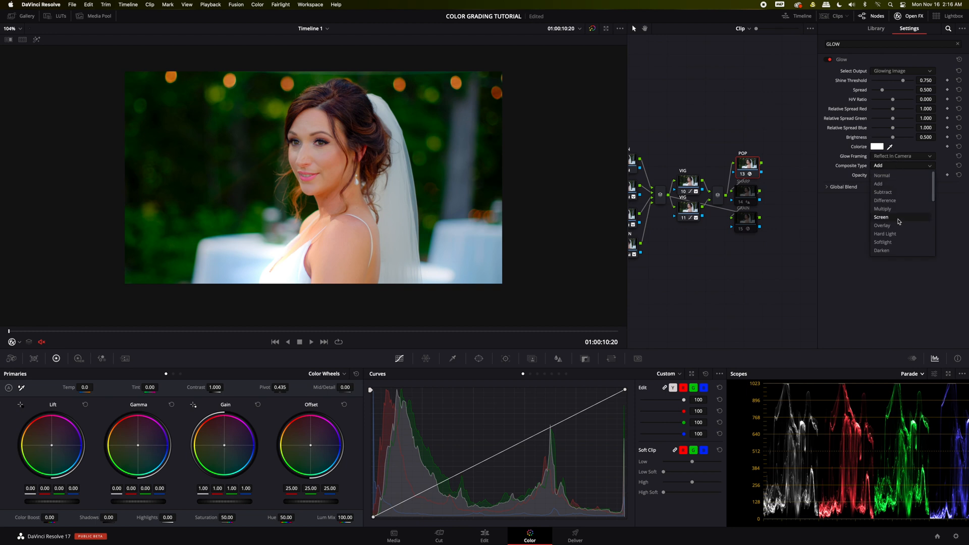
{"action": "left_click", "coordinate": [884, 242]}
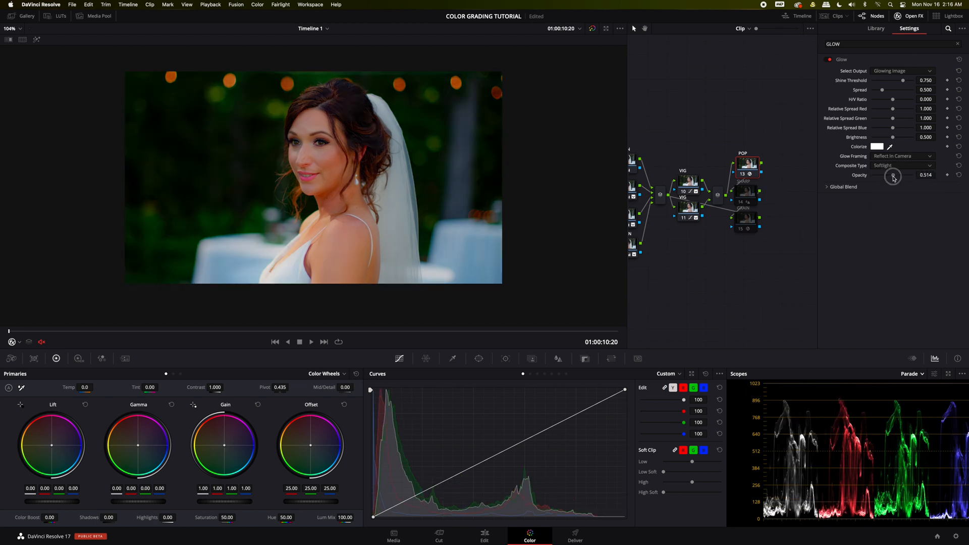
{"action": "left_click_drag", "start_coordinate": [890, 176], "coordinate": [880, 178]}
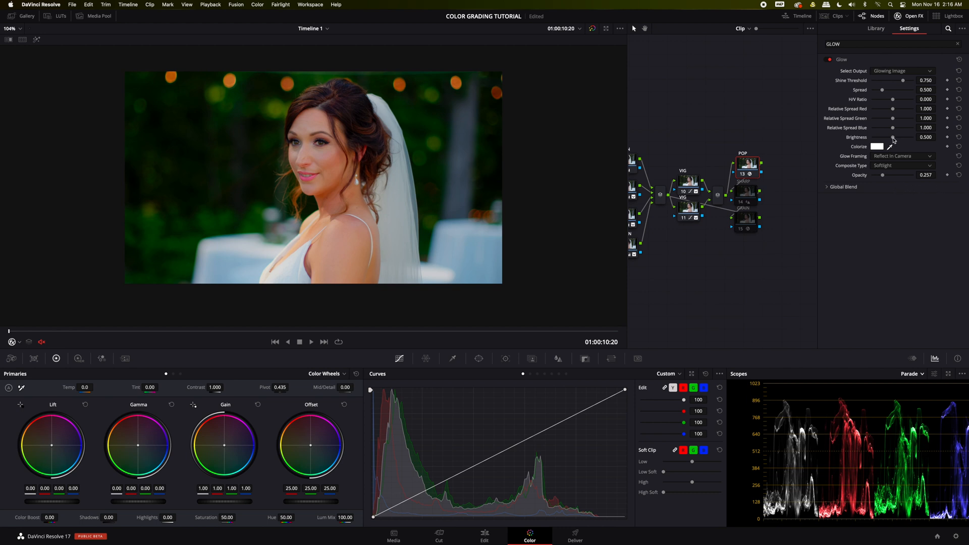
Adjust the Glow to a shine threshold of about 0.449, spread of about 1.193 and brightness of about 0.486.
{"action": "left_click_drag", "start_coordinate": [893, 139], "coordinate": [904, 139]}
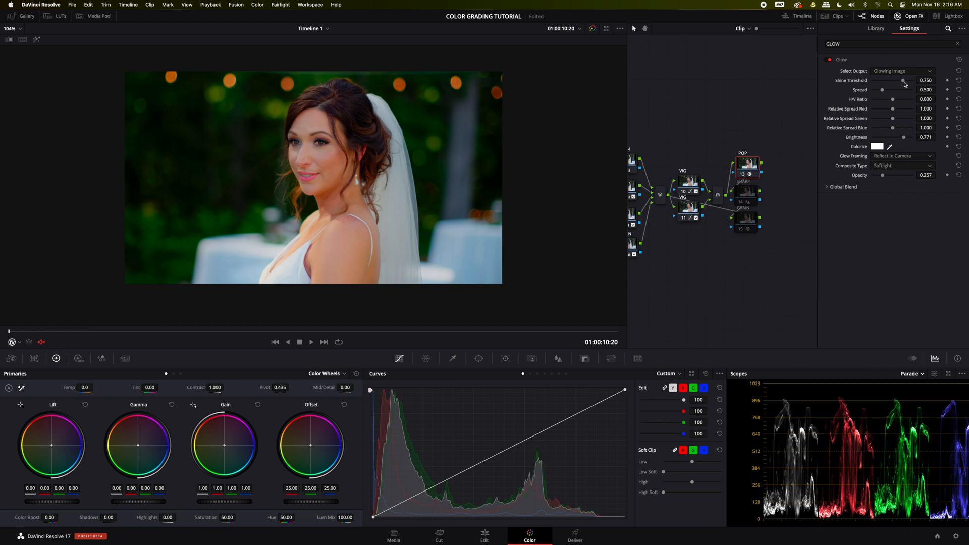
{"action": "mouse_move", "coordinate": [904, 83]}
{"action": "left_mouse_down"}
{"action": "mouse_move", "coordinate": [885, 91]}
{"action": "mouse_move", "coordinate": [924, 96]}
{"action": "mouse_move", "coordinate": [890, 97]}
{"action": "mouse_move", "coordinate": [901, 97]}
{"action": "mouse_move", "coordinate": [890, 84]}
{"action": "left_mouse_up"}
{"action": "left_click_drag", "start_coordinate": [906, 139], "coordinate": [892, 139]}
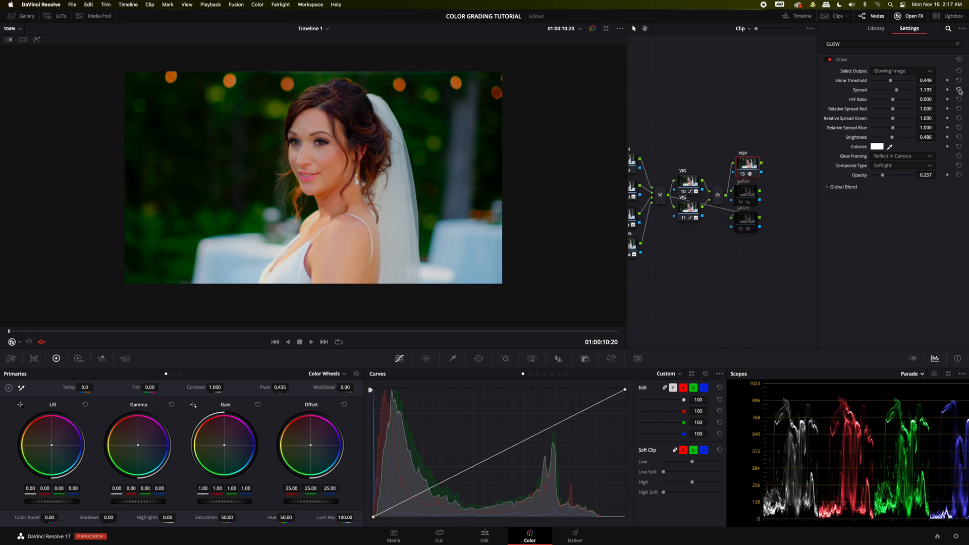
Lower the Glow's opacity to about 0.202, compare with the POP node off and on, and close the effect settings.
{"action": "key", "text": "ctrl+d"}
{"action": "key", "text": "ctrl+d"}
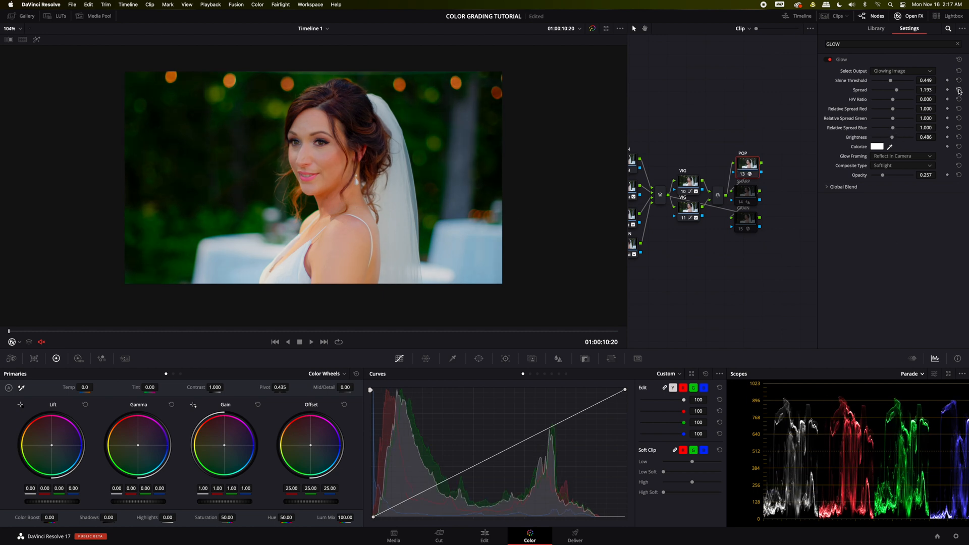
{"action": "left_click_drag", "start_coordinate": [883, 175], "coordinate": [881, 175]}
{"action": "left_click", "coordinate": [881, 175]}
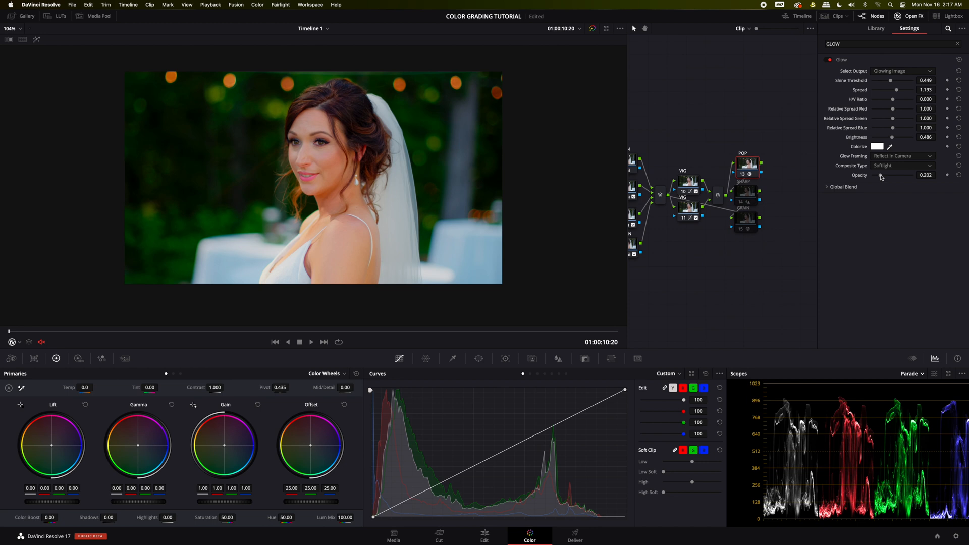
{"action": "mouse_move", "coordinate": [880, 176]}
{"action": "left_mouse_down"}
{"action": "mouse_move", "coordinate": [913, 177]}
{"action": "mouse_move", "coordinate": [880, 176]}
{"action": "left_mouse_up"}
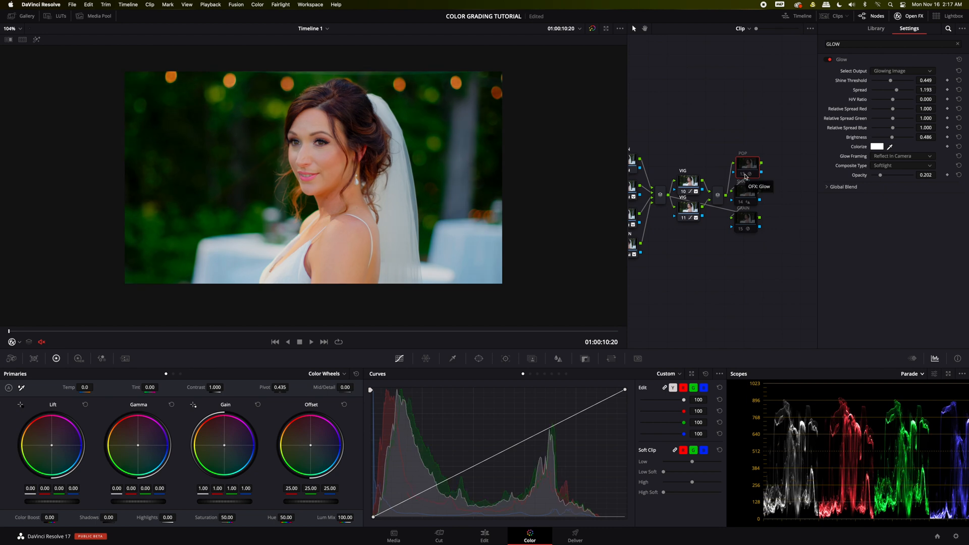
{"action": "key", "text": "ctrl+d"}
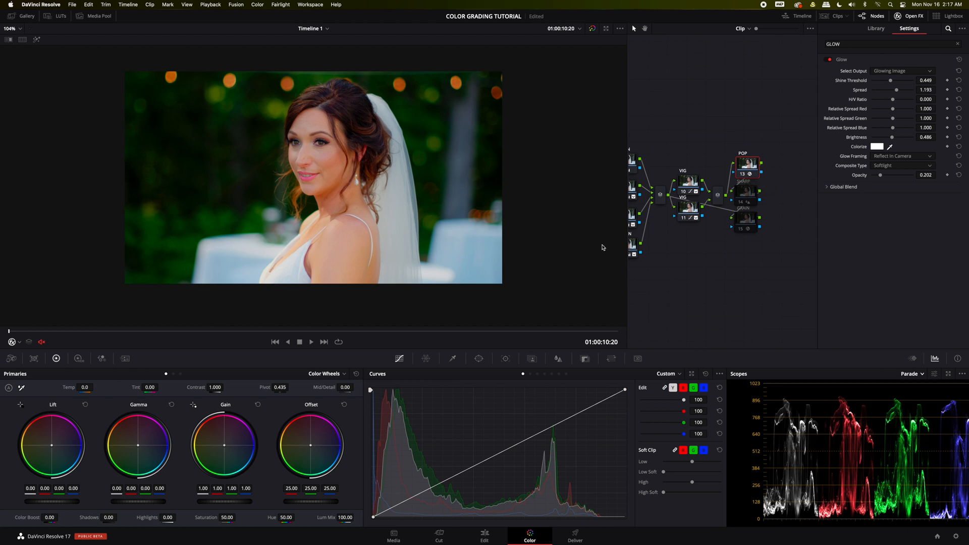
{"action": "left_click_drag", "start_coordinate": [890, 81], "coordinate": [891, 83]}
{"action": "left_click", "coordinate": [913, 16]}
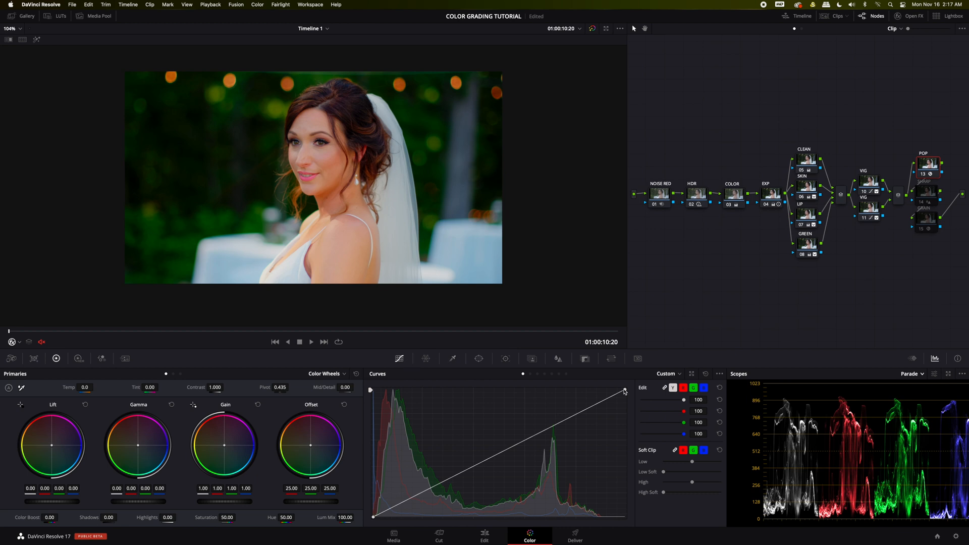
Raise the upper spline handle of the POP node's custom curve slightly to lift the highlights.
{"action": "left_click", "coordinate": [541, 432]}
{"action": "left_click_drag", "start_coordinate": [541, 433], "coordinate": [540, 423]}
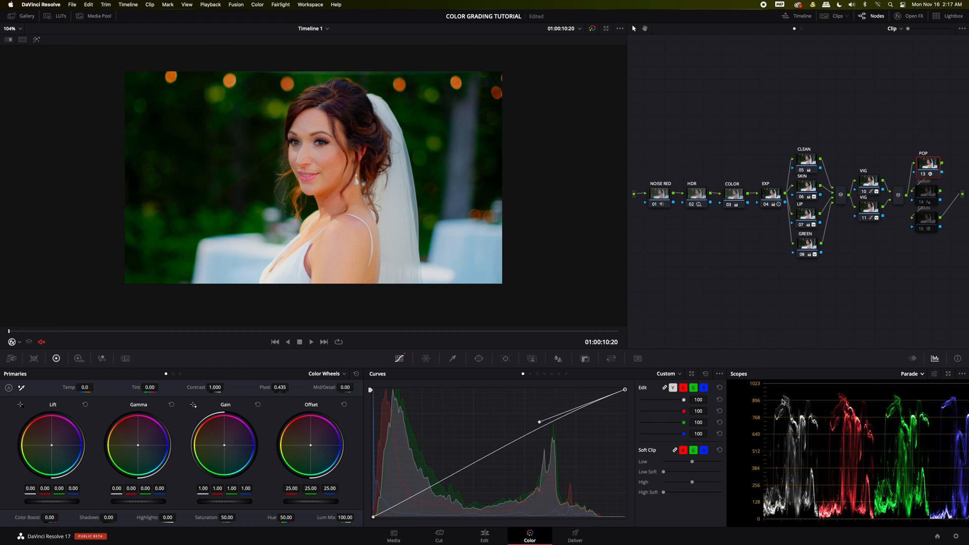
{"action": "left_click_drag", "start_coordinate": [540, 422], "coordinate": [539, 424]}
Enable the SHARP and GRAIN nodes.
{"action": "left_click", "coordinate": [927, 193]}
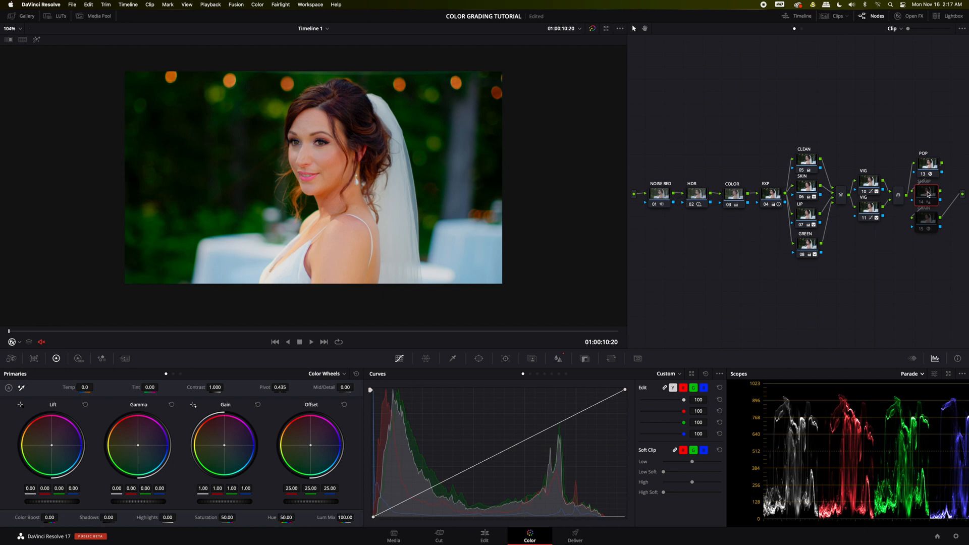
{"action": "left_click", "coordinate": [931, 204]}
{"action": "left_click", "coordinate": [931, 221]}
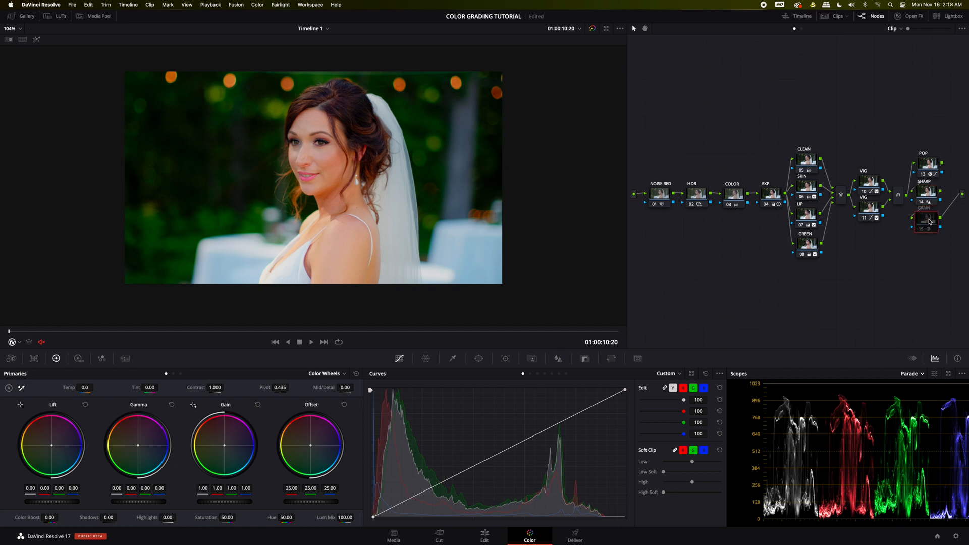
{"action": "key", "text": "ctrl+d"}
View the gallery's PowerGrade 1 album and the available options for still 1.3.4.
{"action": "right_click", "coordinate": [312, 170]}
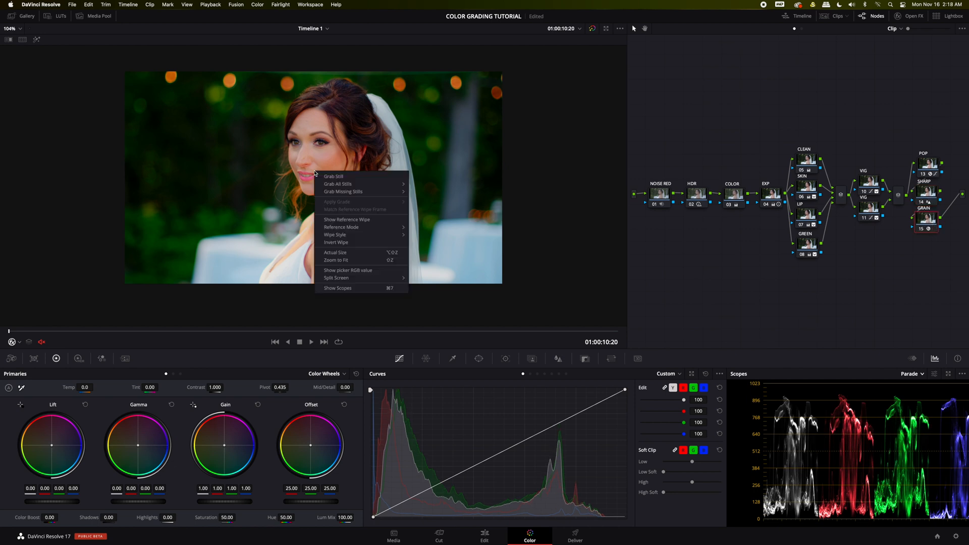
{"action": "key", "text": "Escape"}
{"action": "left_click", "coordinate": [27, 16]}
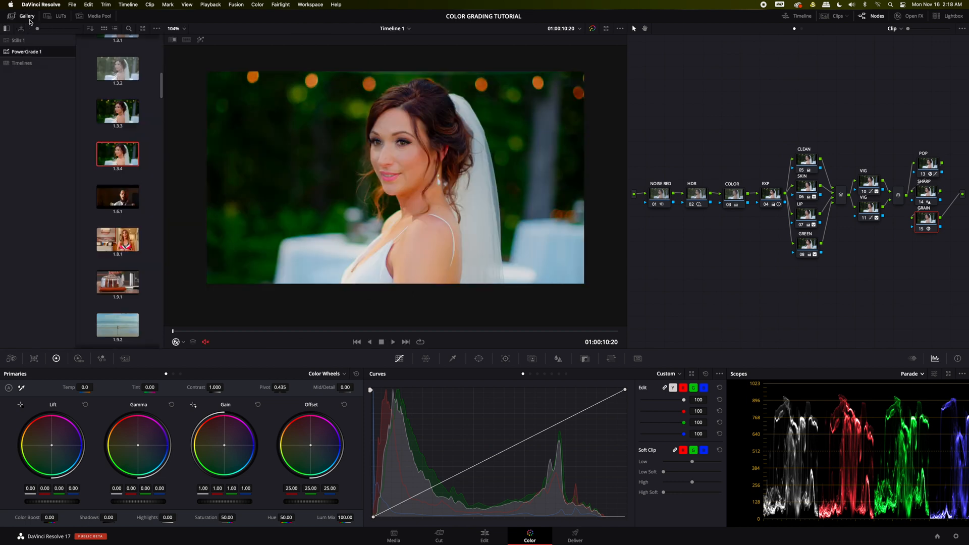
{"action": "double_click", "coordinate": [126, 157]}
{"action": "right_click", "coordinate": [137, 158]}
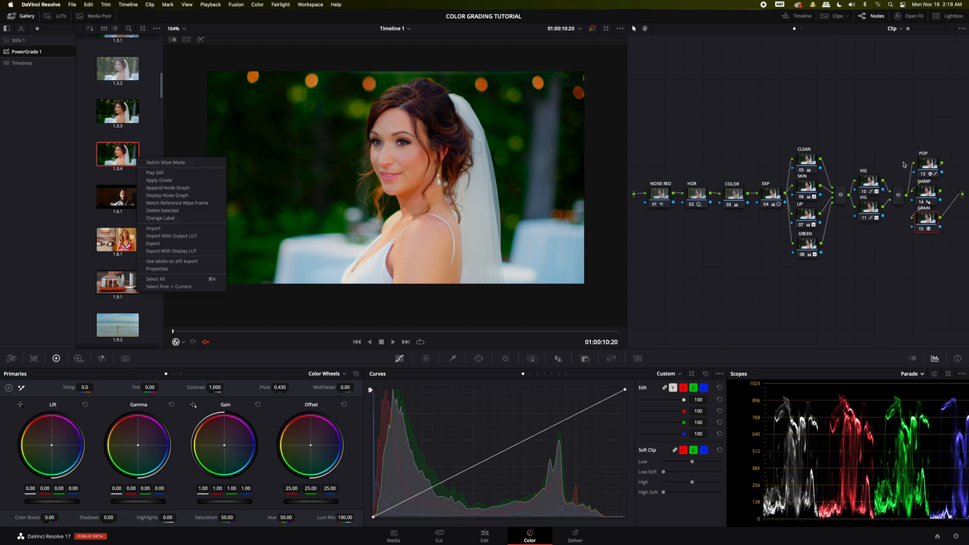
{"action": "left_click", "coordinate": [296, 186]}
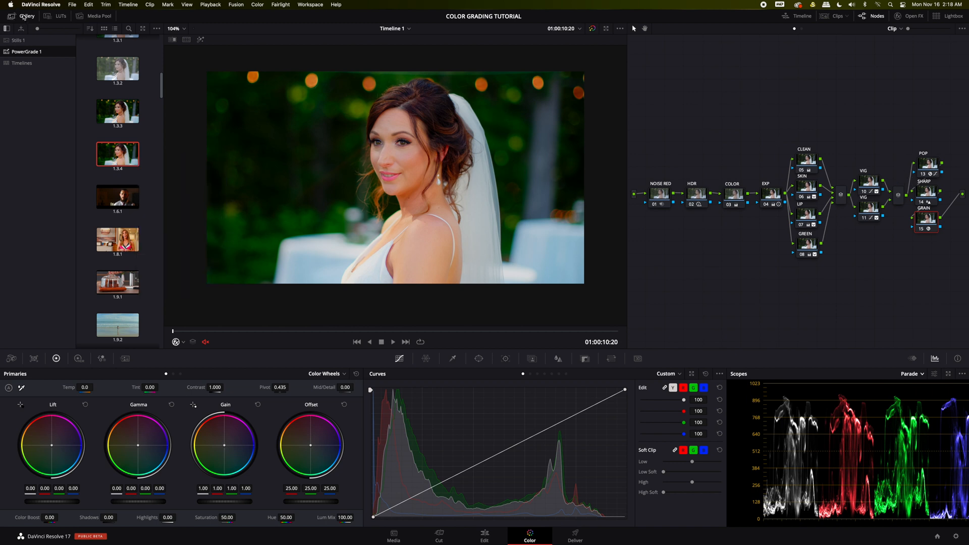
{"action": "left_click", "coordinate": [24, 17]}
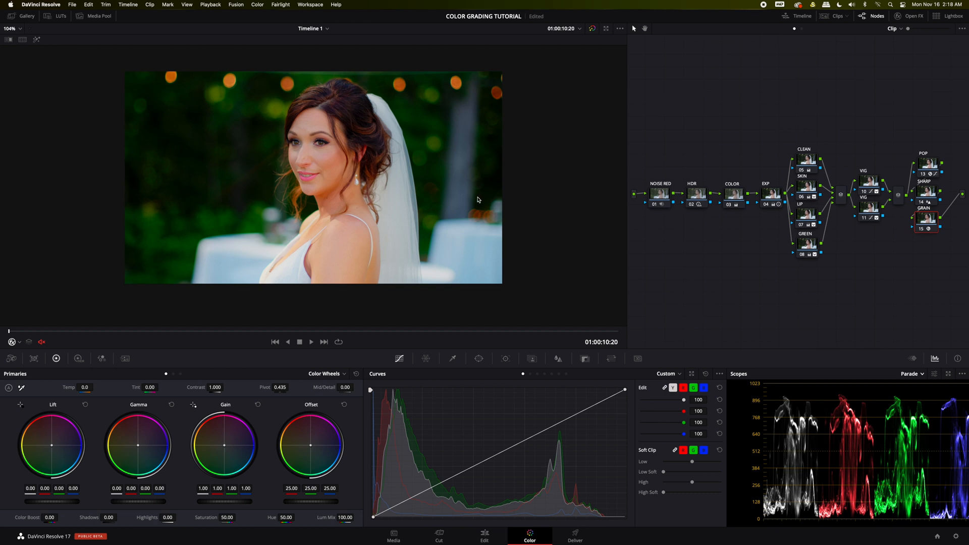
Grab a still of the graded bride frame into PowerGrade 1 and look over its options in the gallery.
{"action": "right_click", "coordinate": [337, 176]}
{"action": "left_click", "coordinate": [363, 182]}
{"action": "left_click", "coordinate": [22, 16]}
{"action": "right_click", "coordinate": [119, 212]}
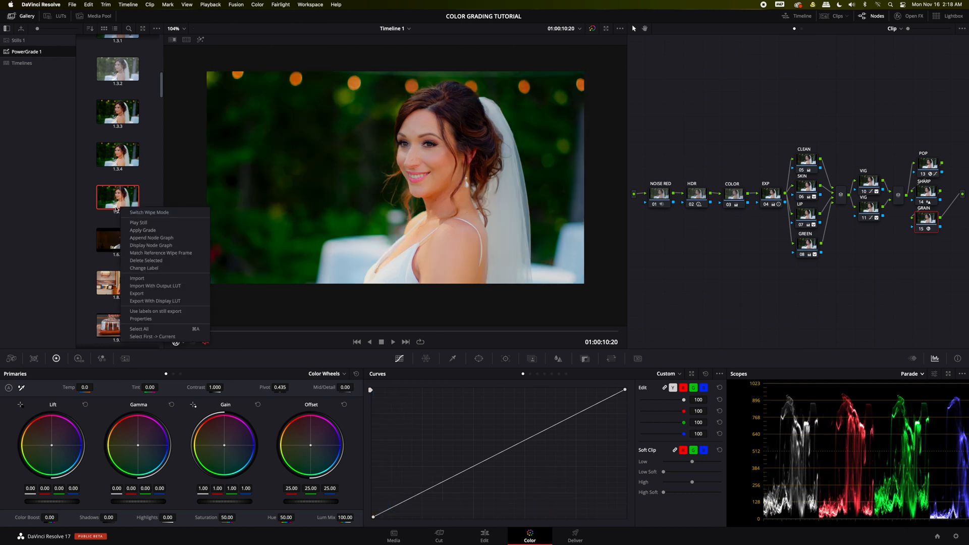
{"action": "left_click", "coordinate": [23, 17]}
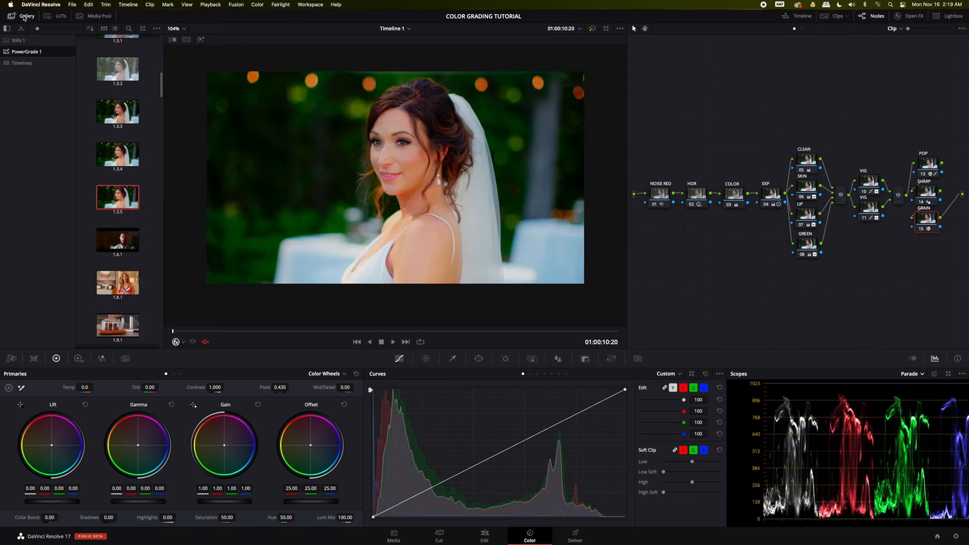
{"action": "left_click", "coordinate": [24, 17]}
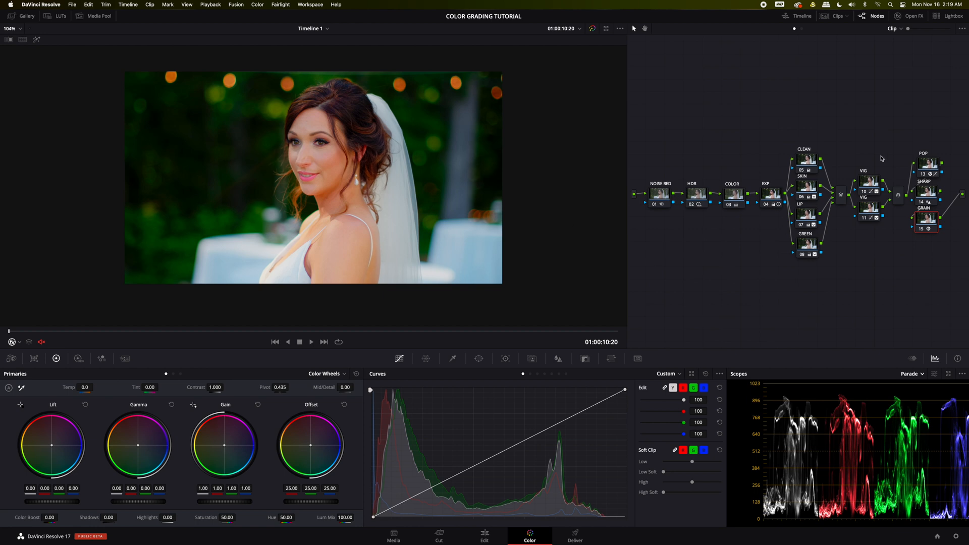
Disable all nodes and re-enable only NOISE RED to review the ungraded image.
{"action": "left_click_drag", "start_coordinate": [939, 128], "coordinate": [645, 285]}
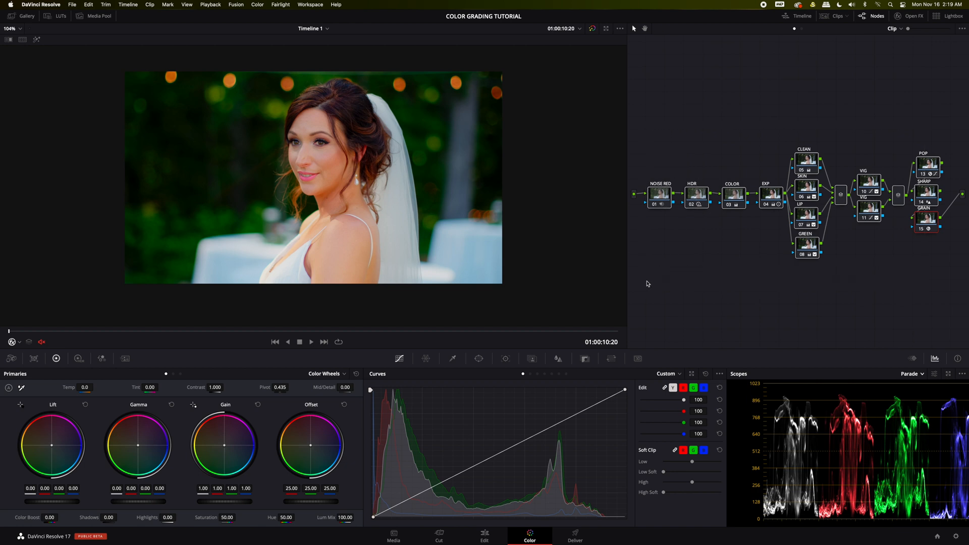
{"action": "key", "text": "super+d"}
{"action": "left_click", "coordinate": [665, 198]}
{"action": "left_click", "coordinate": [665, 198]}
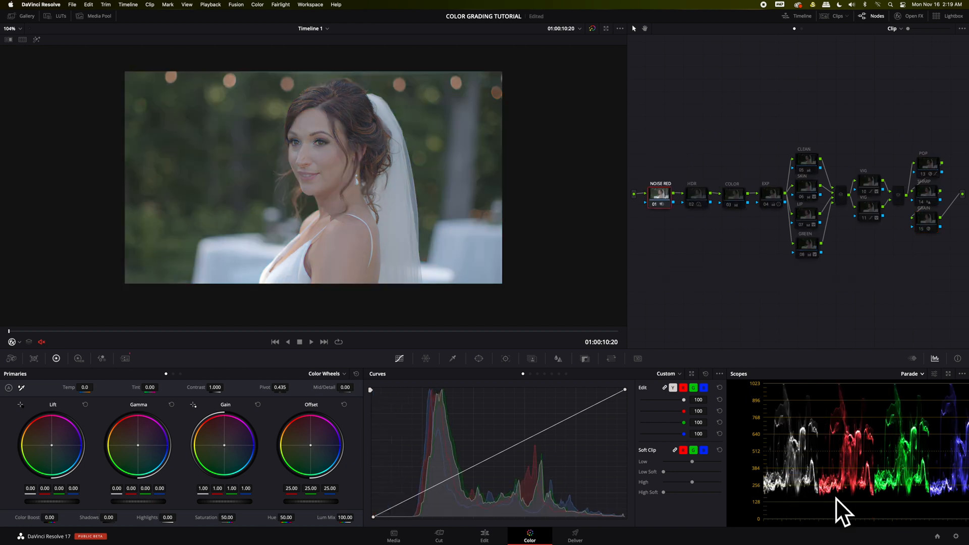
Re-enable the EXP, COLOR and HDR nodes one after another to review what each adds to the bride image.
{"action": "left_click", "coordinate": [704, 204]}
{"action": "left_click", "coordinate": [775, 205]}
{"action": "key", "text": "ctrl+d"}
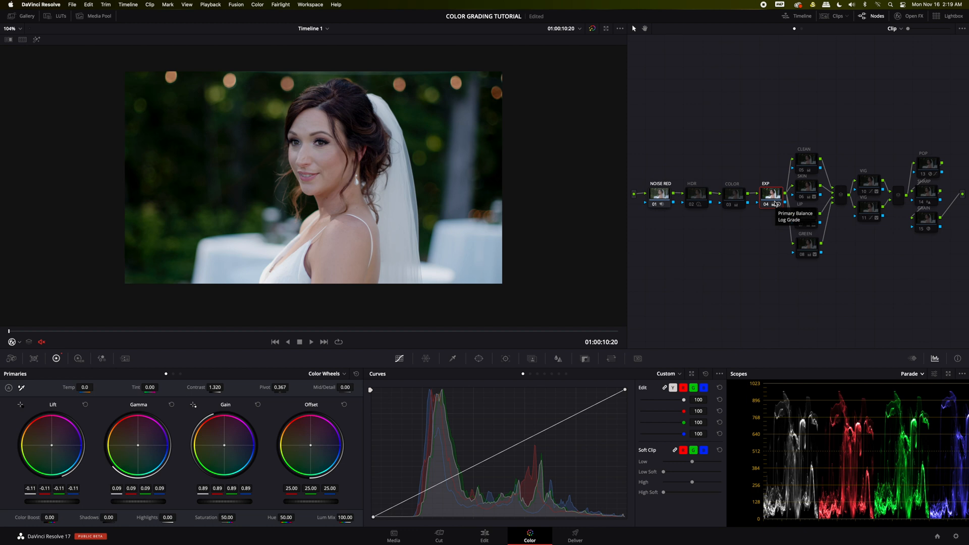
{"action": "left_click", "coordinate": [734, 199]}
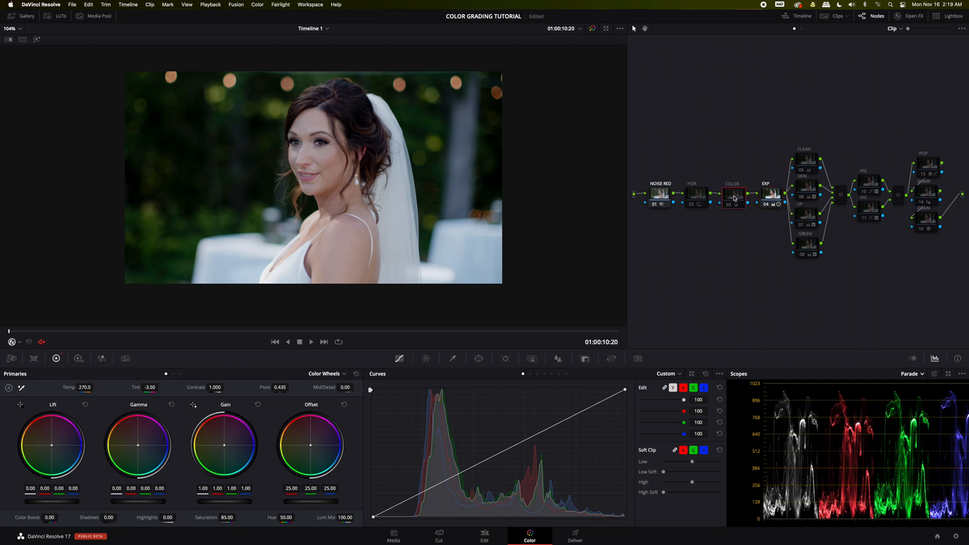
{"action": "key", "text": "ctrl+d"}
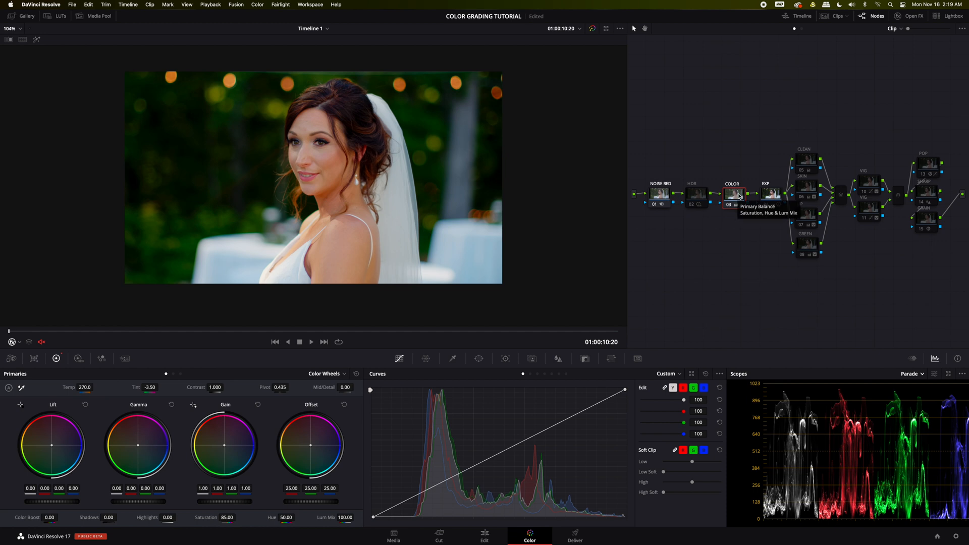
{"action": "left_click", "coordinate": [700, 198]}
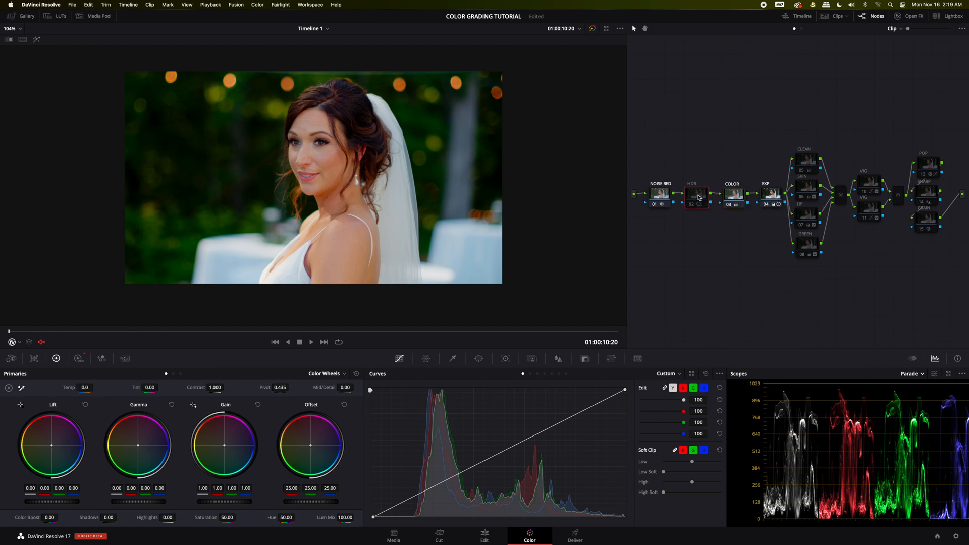
{"action": "key", "text": "super+d"}
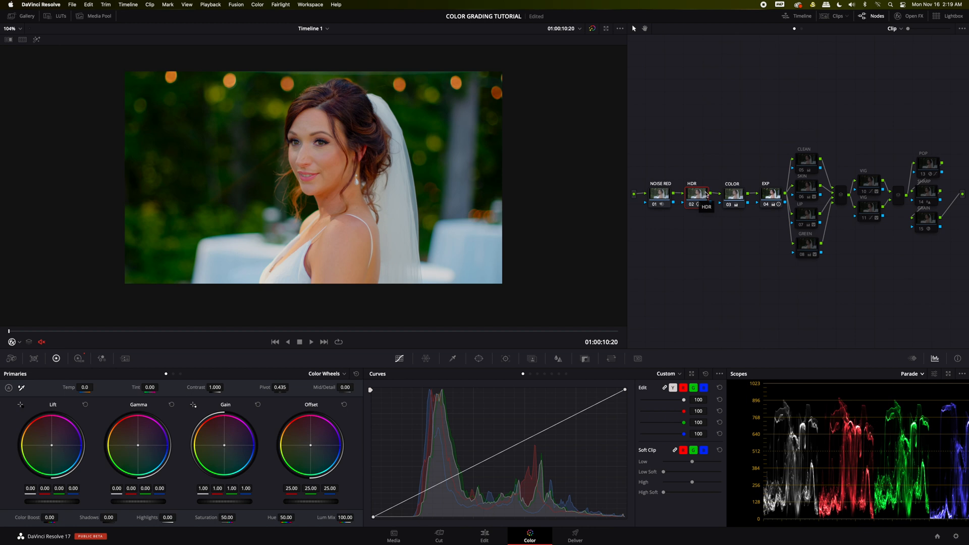
Re-enable the CLEAN and SKIN nodes, toggling SKIN off and on to compare the skin correction.
{"action": "left_click", "coordinate": [809, 160]}
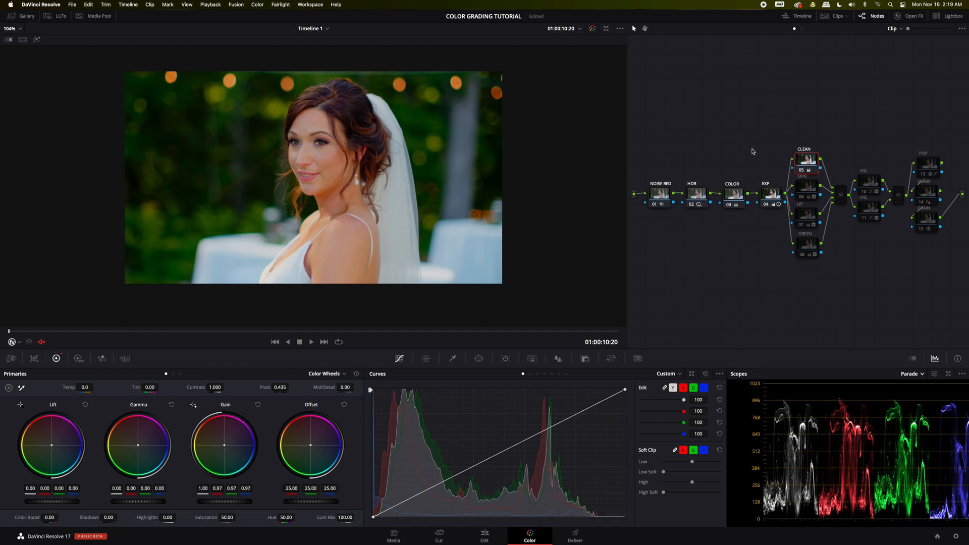
{"action": "left_click", "coordinate": [810, 195]}
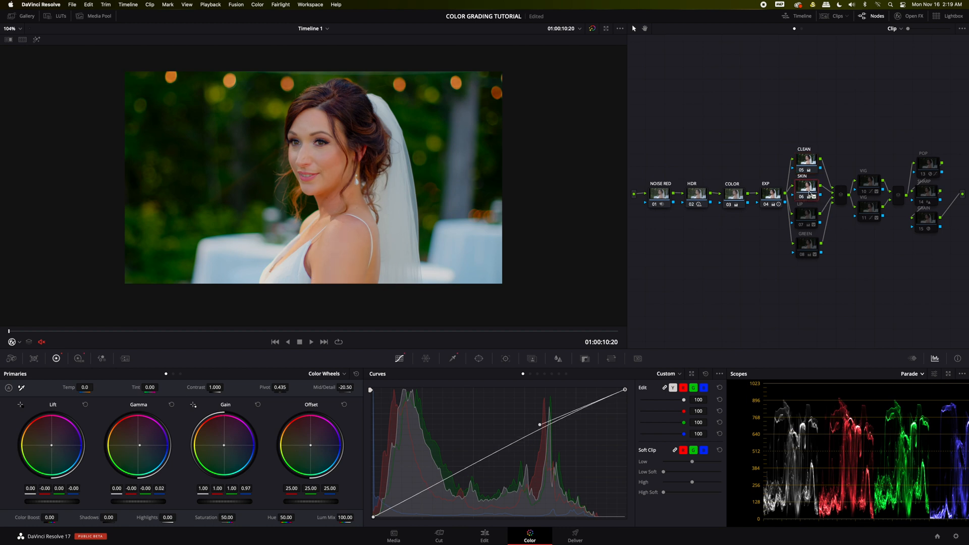
{"action": "key", "text": "ctrl+d"}
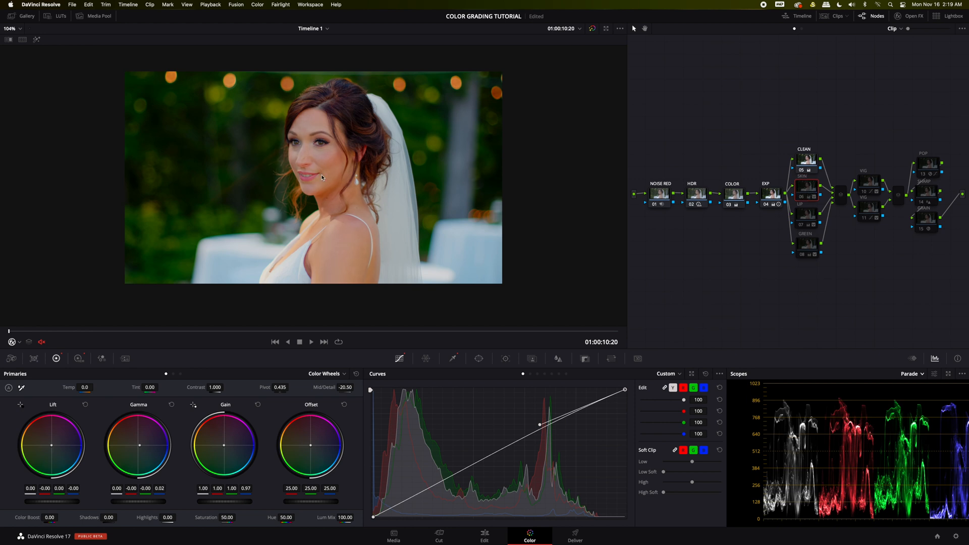
{"action": "key", "text": "ctrl+d"}
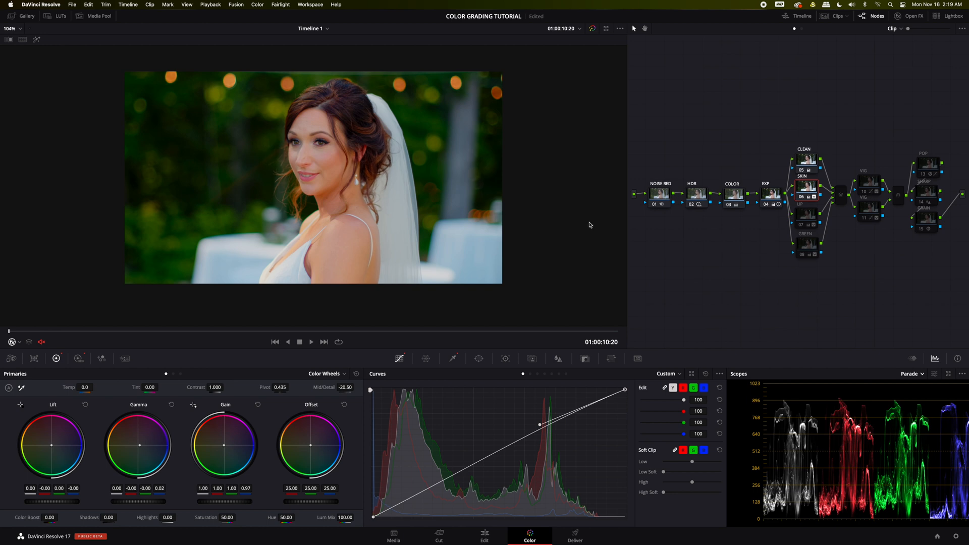
Re-enable the LIP node with a before-and-after comparison, and re-enable the GREEN node.
{"action": "left_click", "coordinate": [813, 220]}
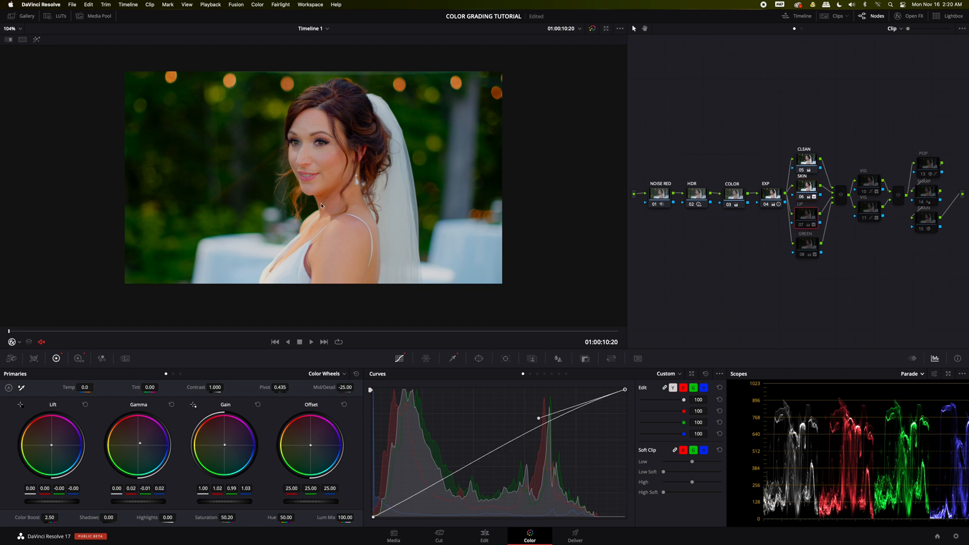
{"action": "key", "text": "ctrl+d"}
{"action": "key", "text": "ctrl+d"}
{"action": "key", "text": "ctrl+d"}
{"action": "left_click", "coordinate": [807, 245]}
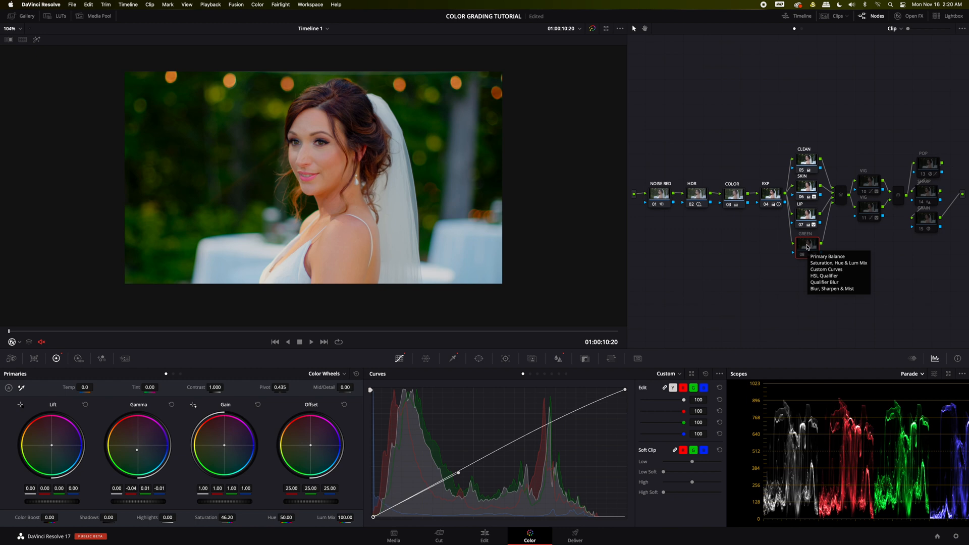
{"action": "key", "text": "ctrl+d"}
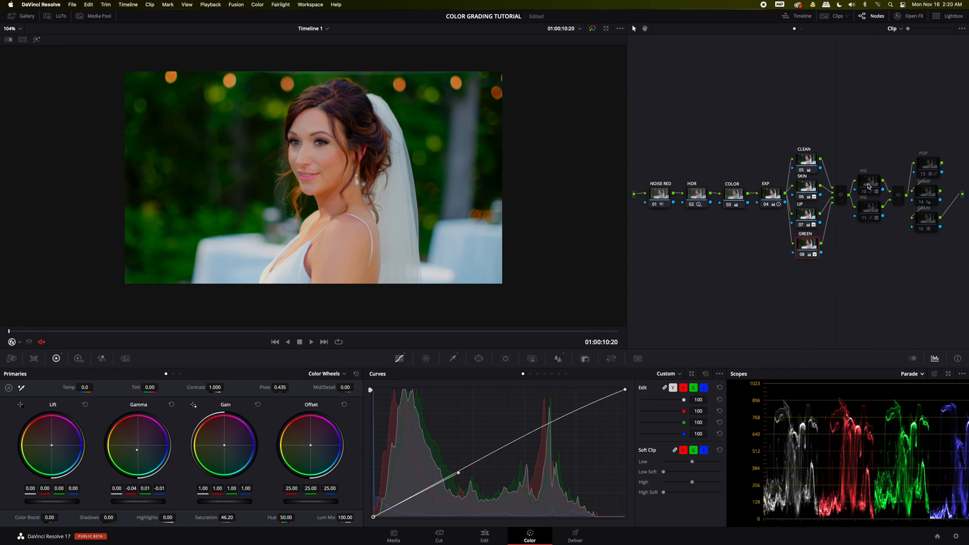
Re-enable the first parallel mixer and the upper VIG node, and check that node's mask in highlight view.
{"action": "left_click", "coordinate": [841, 194]}
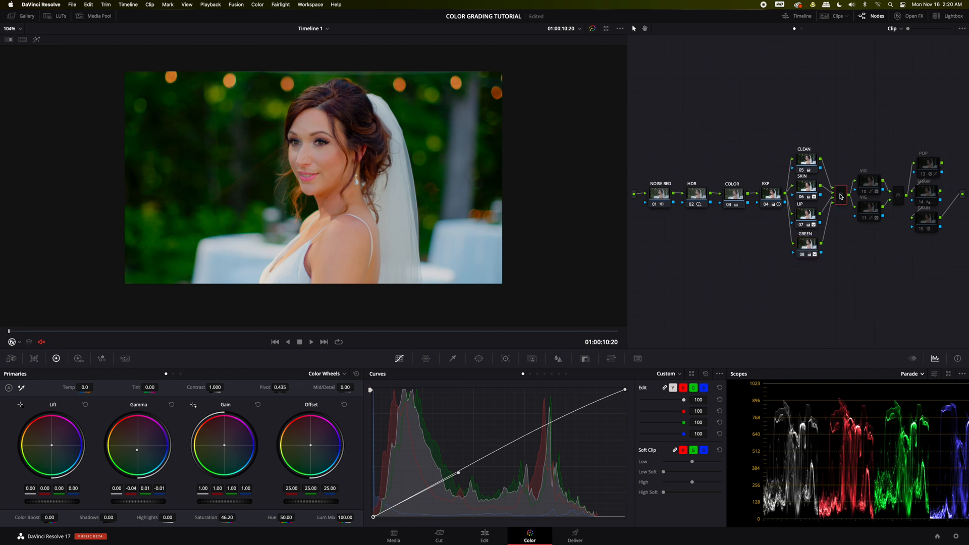
{"action": "left_click", "coordinate": [867, 185]}
{"action": "key", "text": "ctrl+d"}
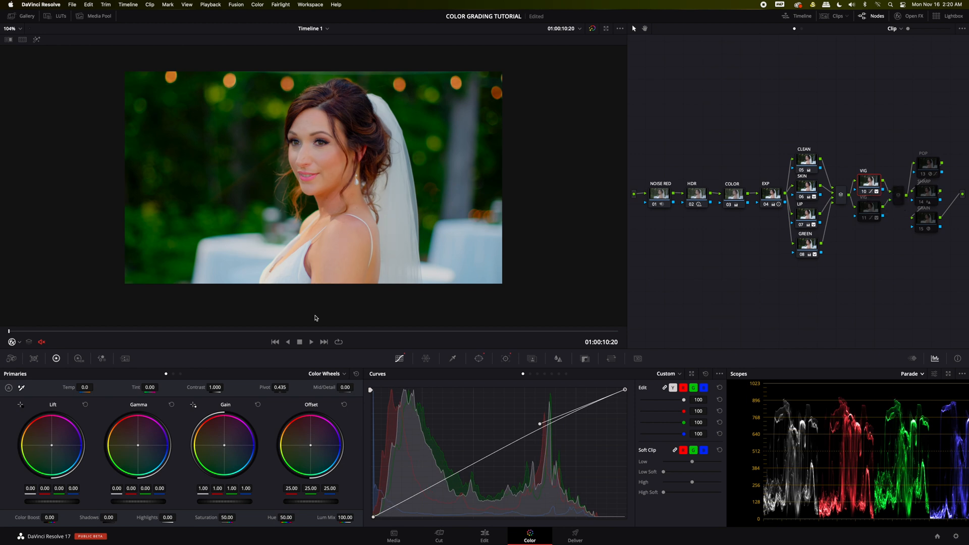
{"action": "left_click", "coordinate": [37, 40]}
{"action": "left_click", "coordinate": [36, 40]}
Re-enable the lower VIG node and check its mask around the bride in highlight view.
{"action": "left_click", "coordinate": [868, 209]}
{"action": "key", "text": "super+d"}
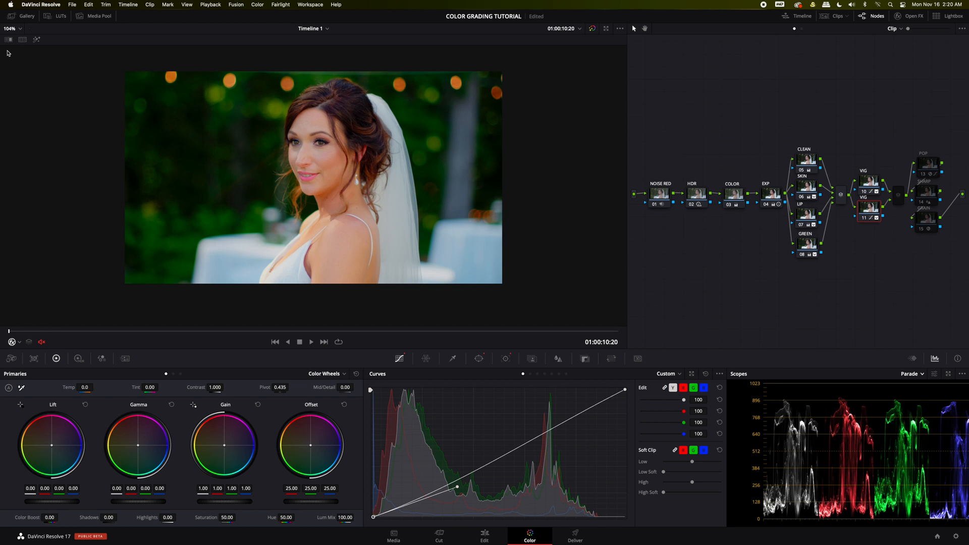
{"action": "left_click", "coordinate": [36, 39]}
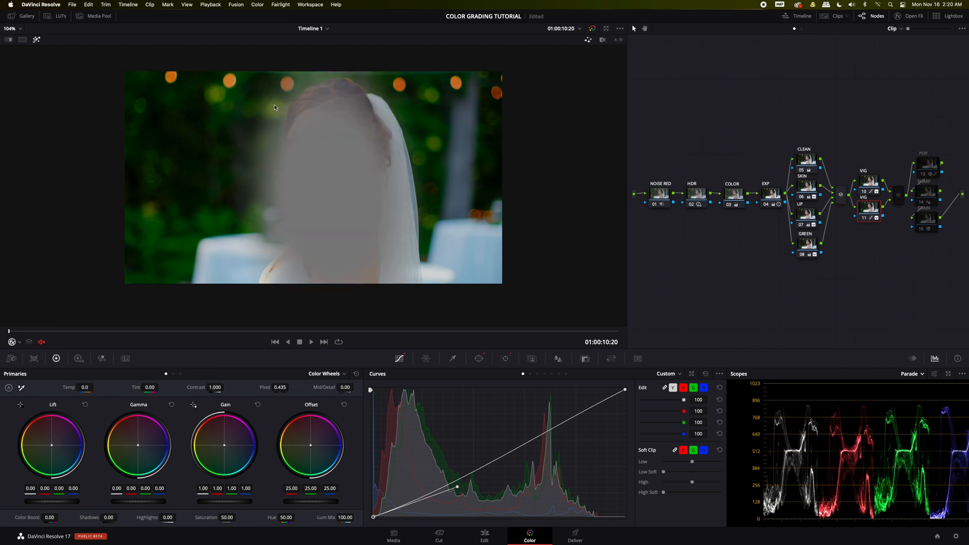
{"action": "left_click", "coordinate": [37, 39]}
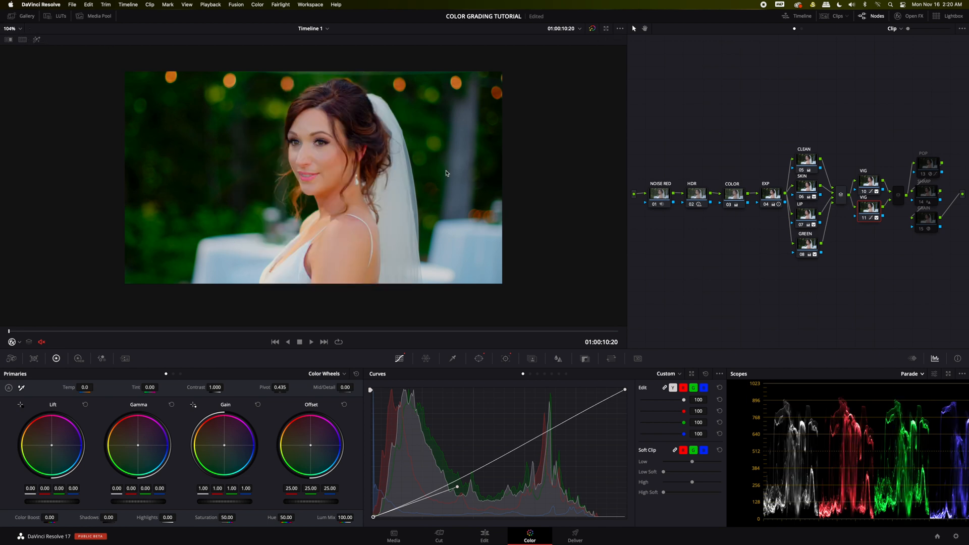
Re-enable the POP and SHARP nodes, comparing each off and on, with SHARP examined close up on the bride's face.
{"action": "left_click", "coordinate": [935, 166]}
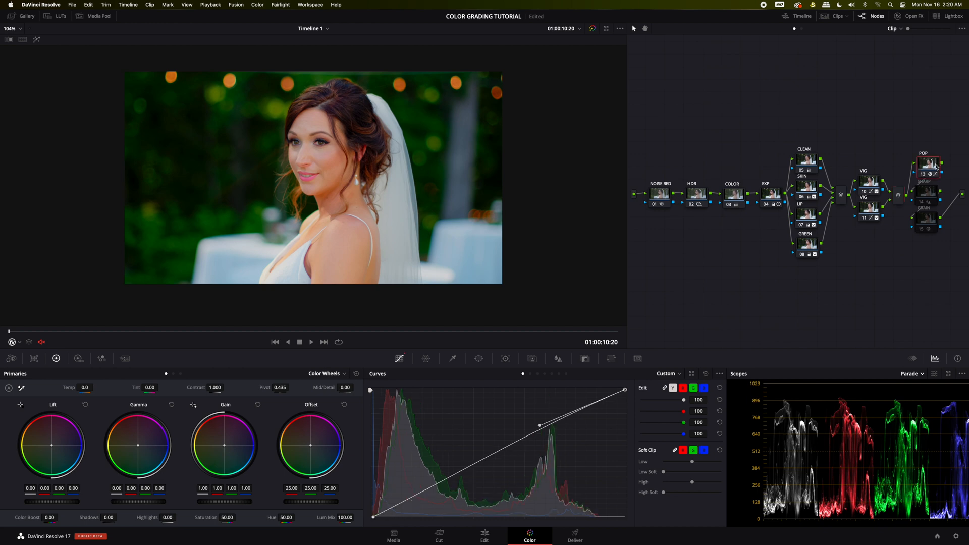
{"action": "key", "text": "super+d"}
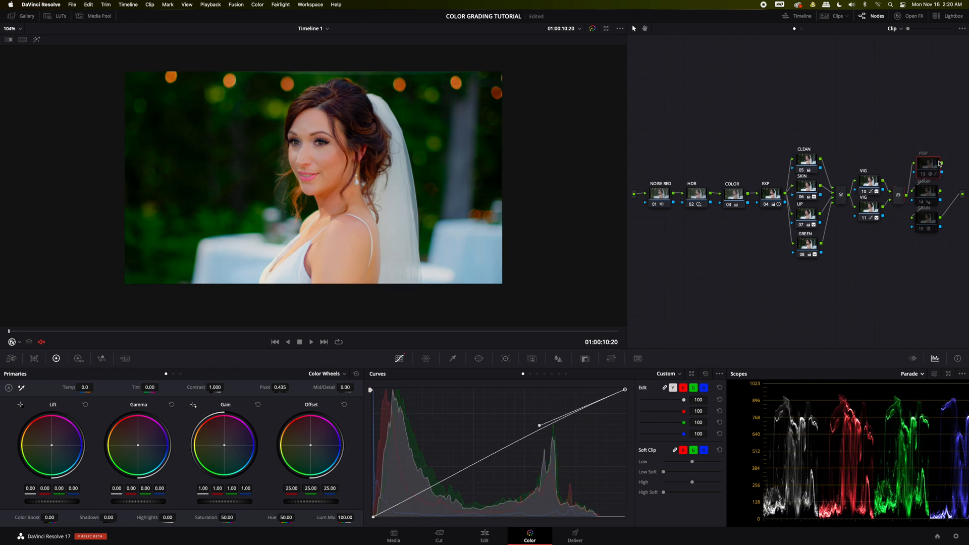
{"action": "key", "text": "super+d"}
{"action": "left_click", "coordinate": [931, 196]}
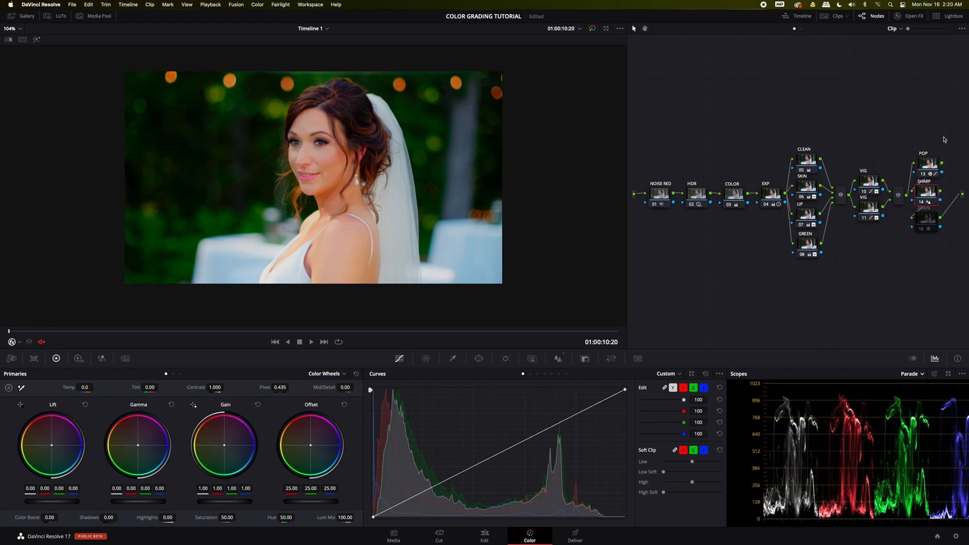
{"action": "scroll", "coordinate": [412, 121], "scroll_direction": "up", "scroll_amount": 5}
{"action": "key", "text": "super+d"}
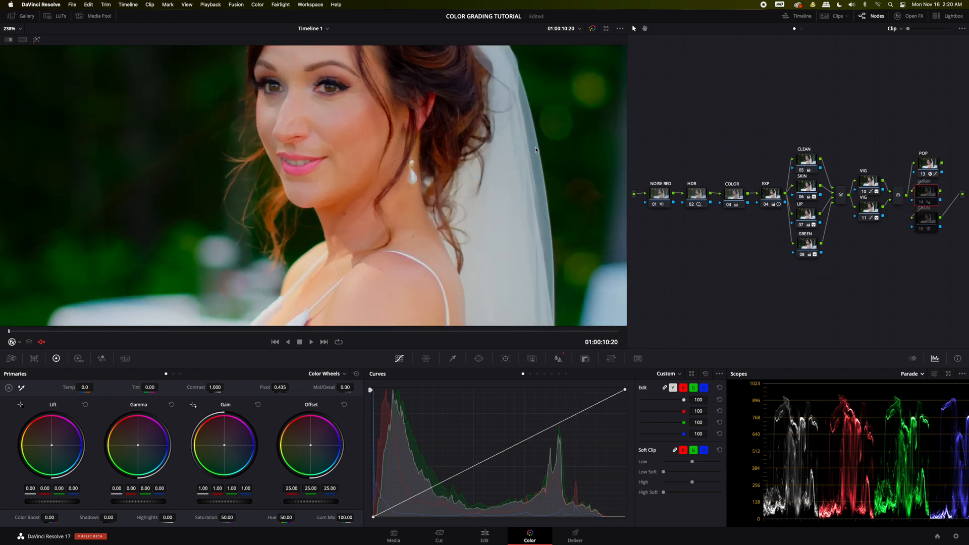
{"action": "key", "text": "super+d"}
Re-enable the GRAIN node and view the fully graded frame as a whole.
{"action": "left_click", "coordinate": [928, 219]}
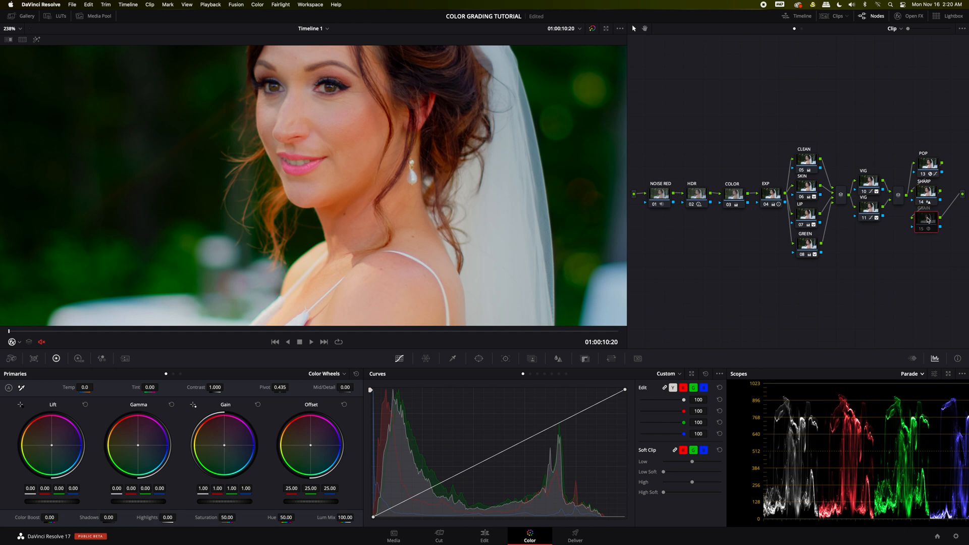
{"action": "key", "text": "super+d"}
{"action": "scroll", "coordinate": [466, 160], "scroll_direction": "down", "scroll_amount": 6}
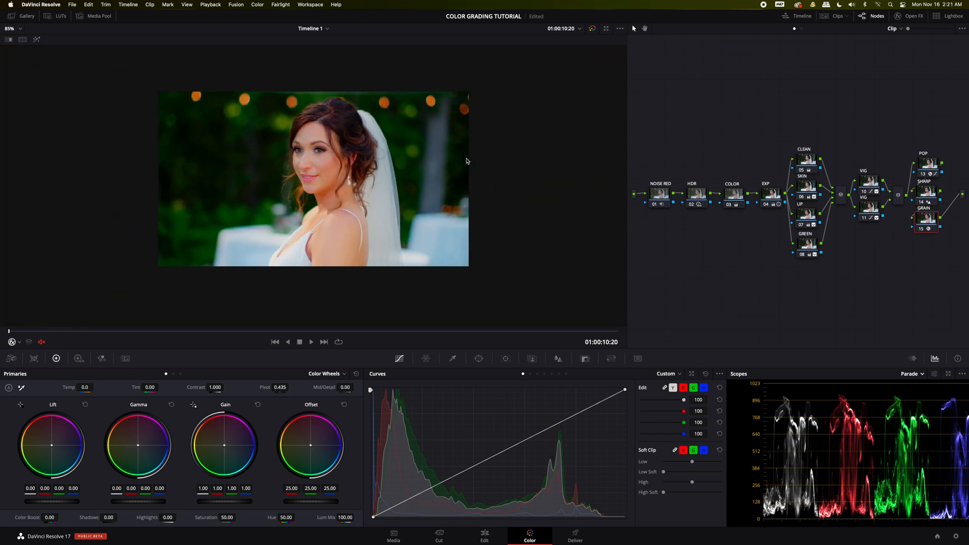
{"action": "scroll", "coordinate": [466, 161], "scroll_direction": "up", "scroll_amount": 2}
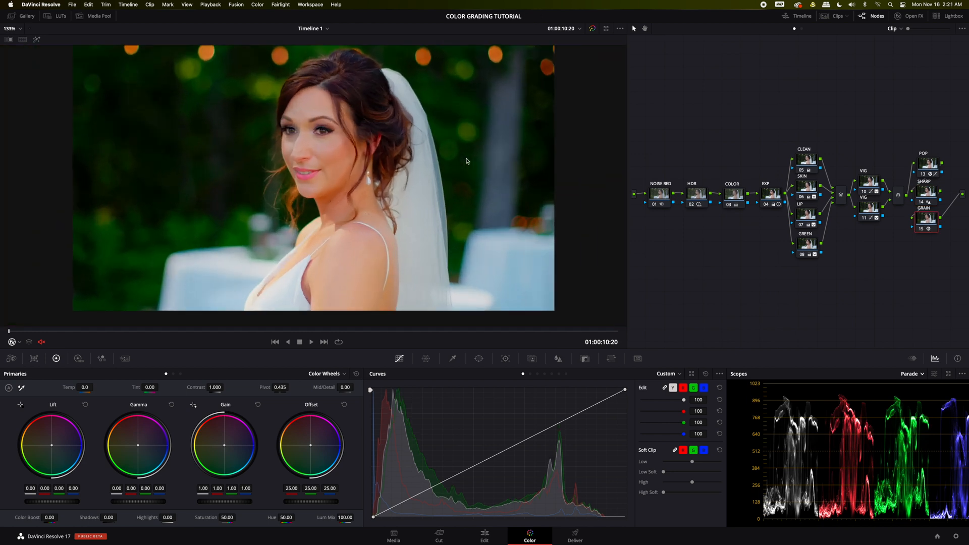
{"action": "scroll", "coordinate": [466, 161], "scroll_direction": "down", "scroll_amount": 1}
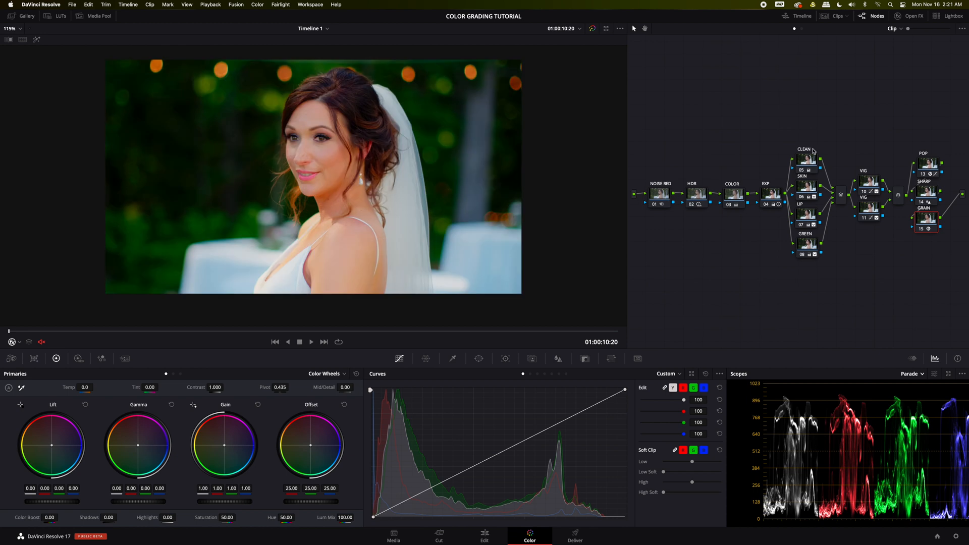